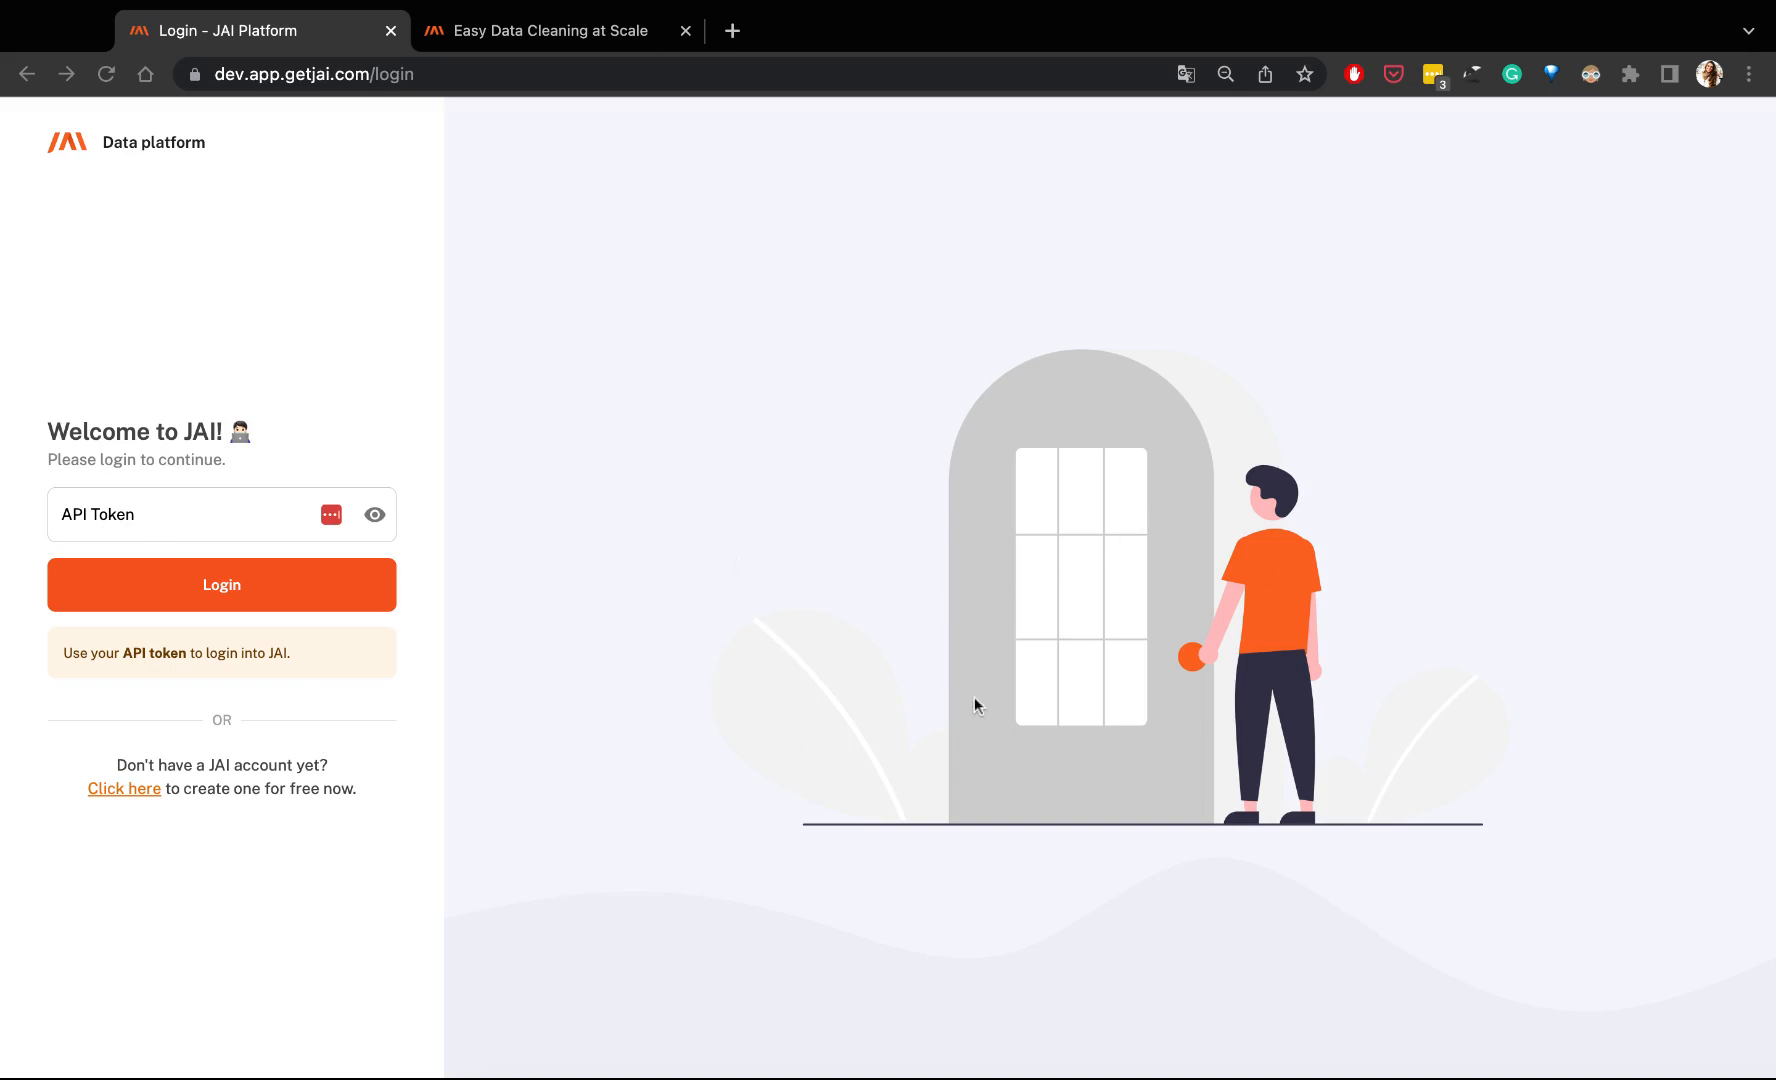
Open the account sign-up form to view its fields, and return to the login page
left_click(211, 513)
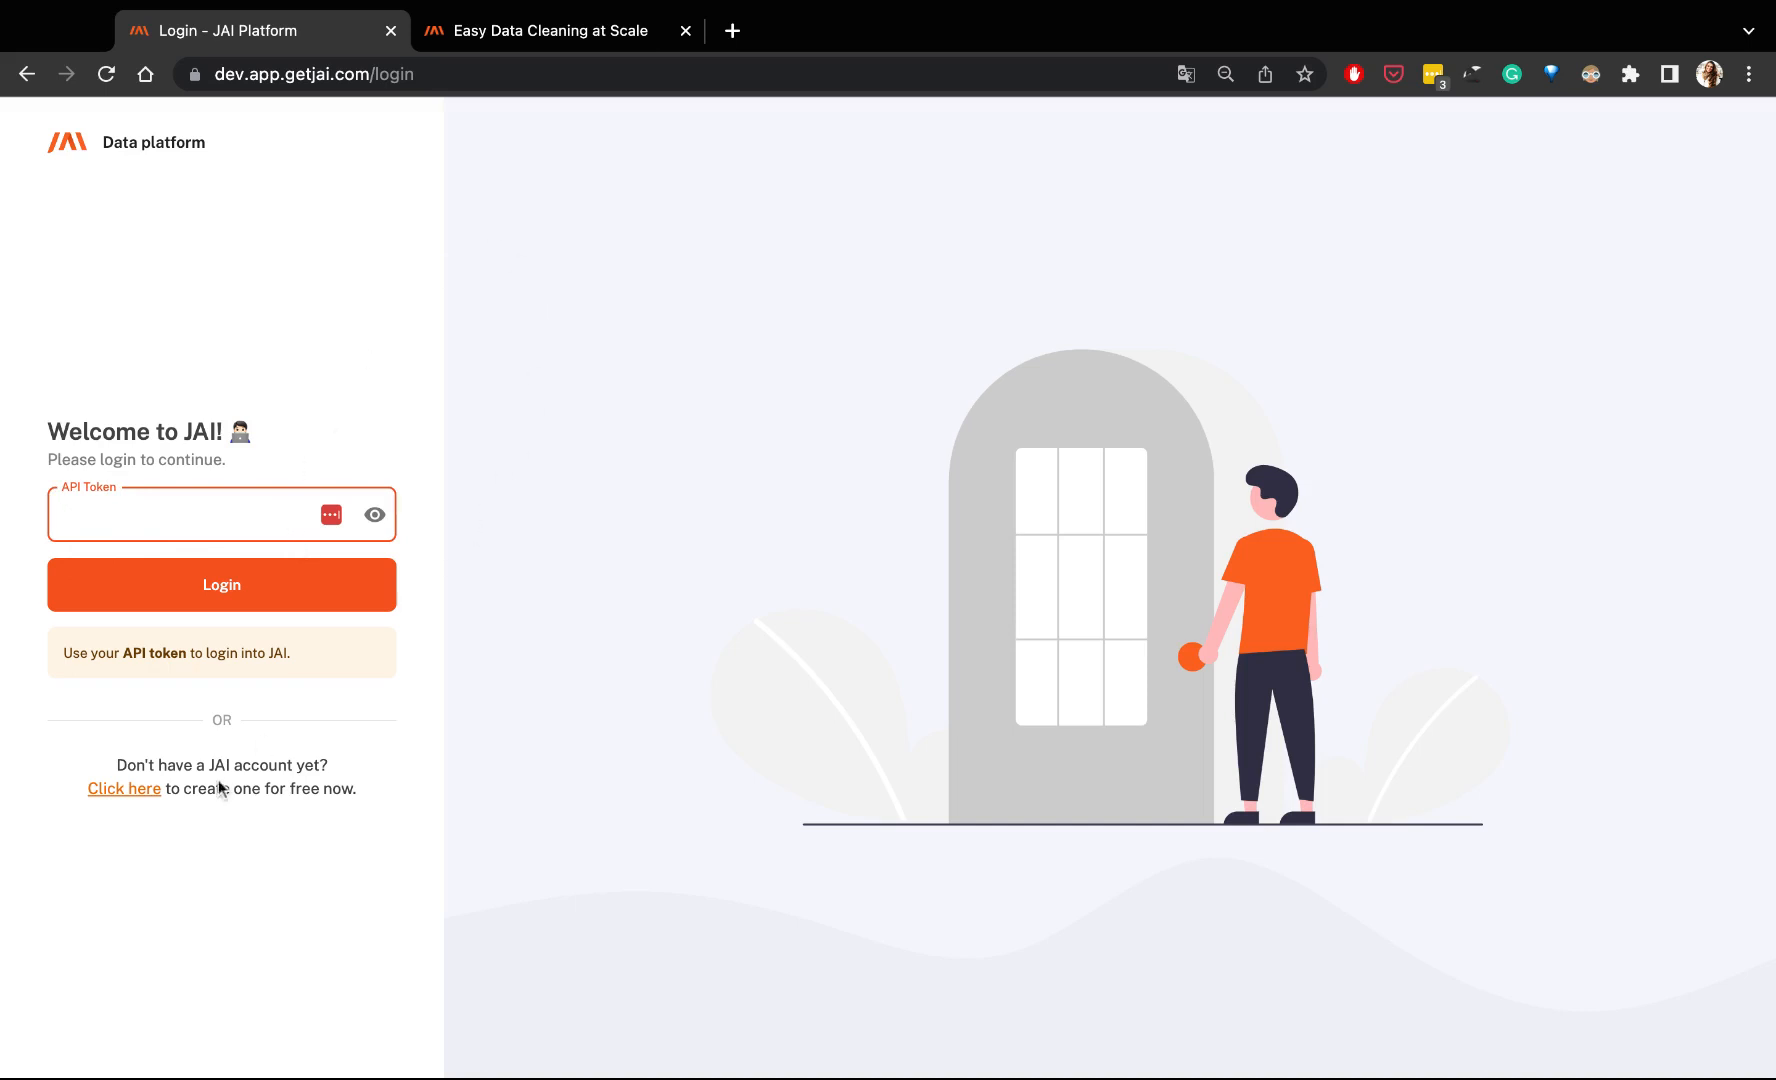
left_click(142, 789)
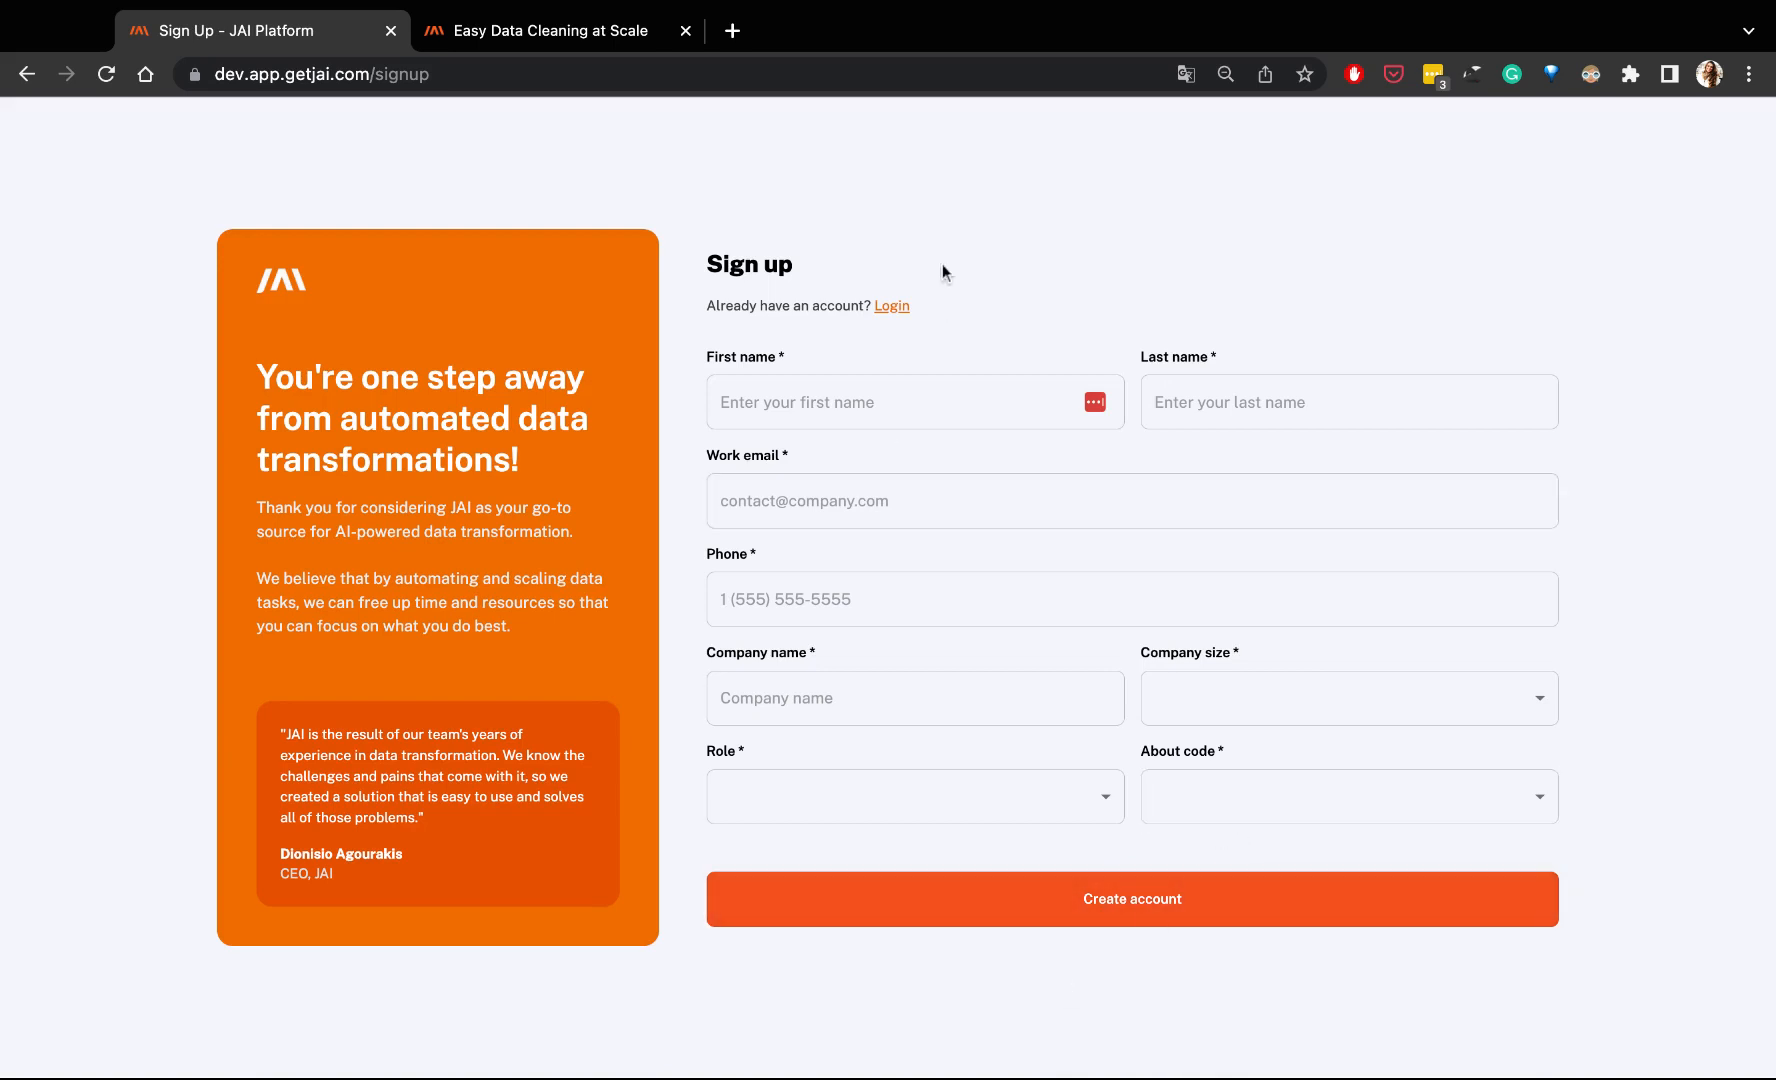
left_click(890, 306)
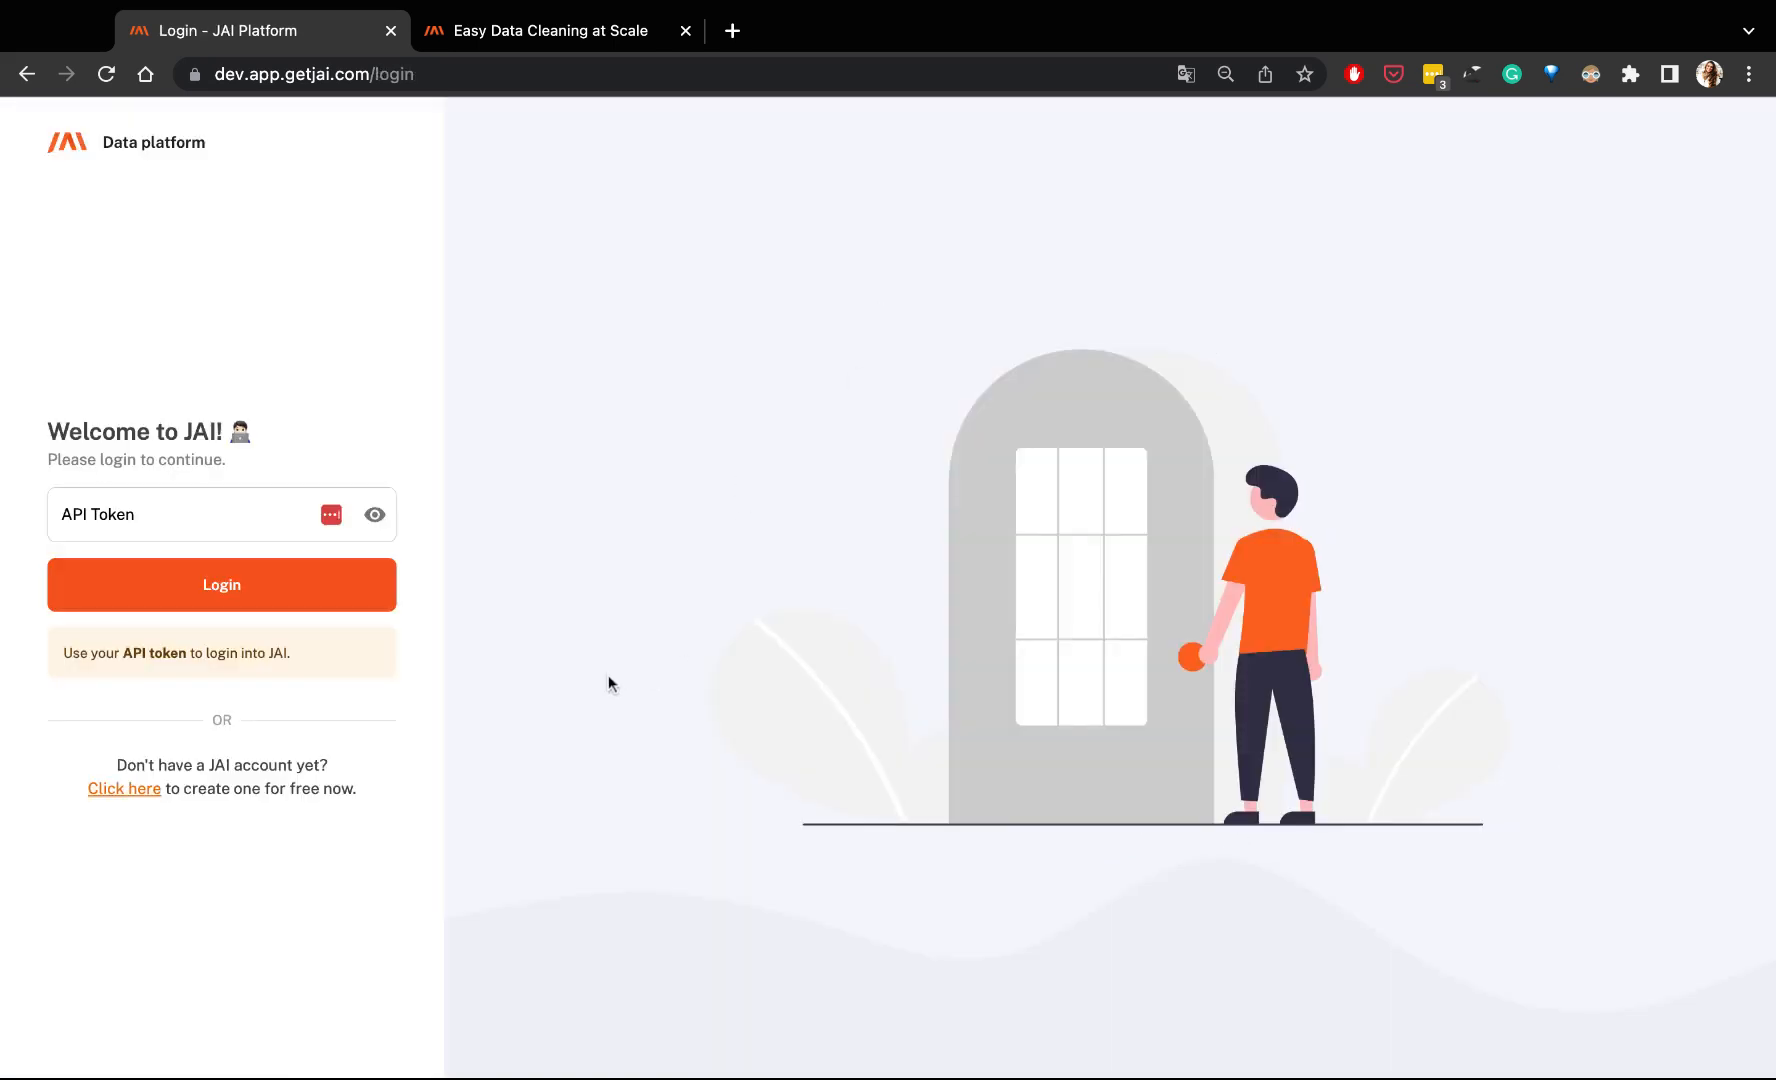
Log in to the data platform with the API token, and dismiss the password-saving offer and the login notification
left_click(188, 506)
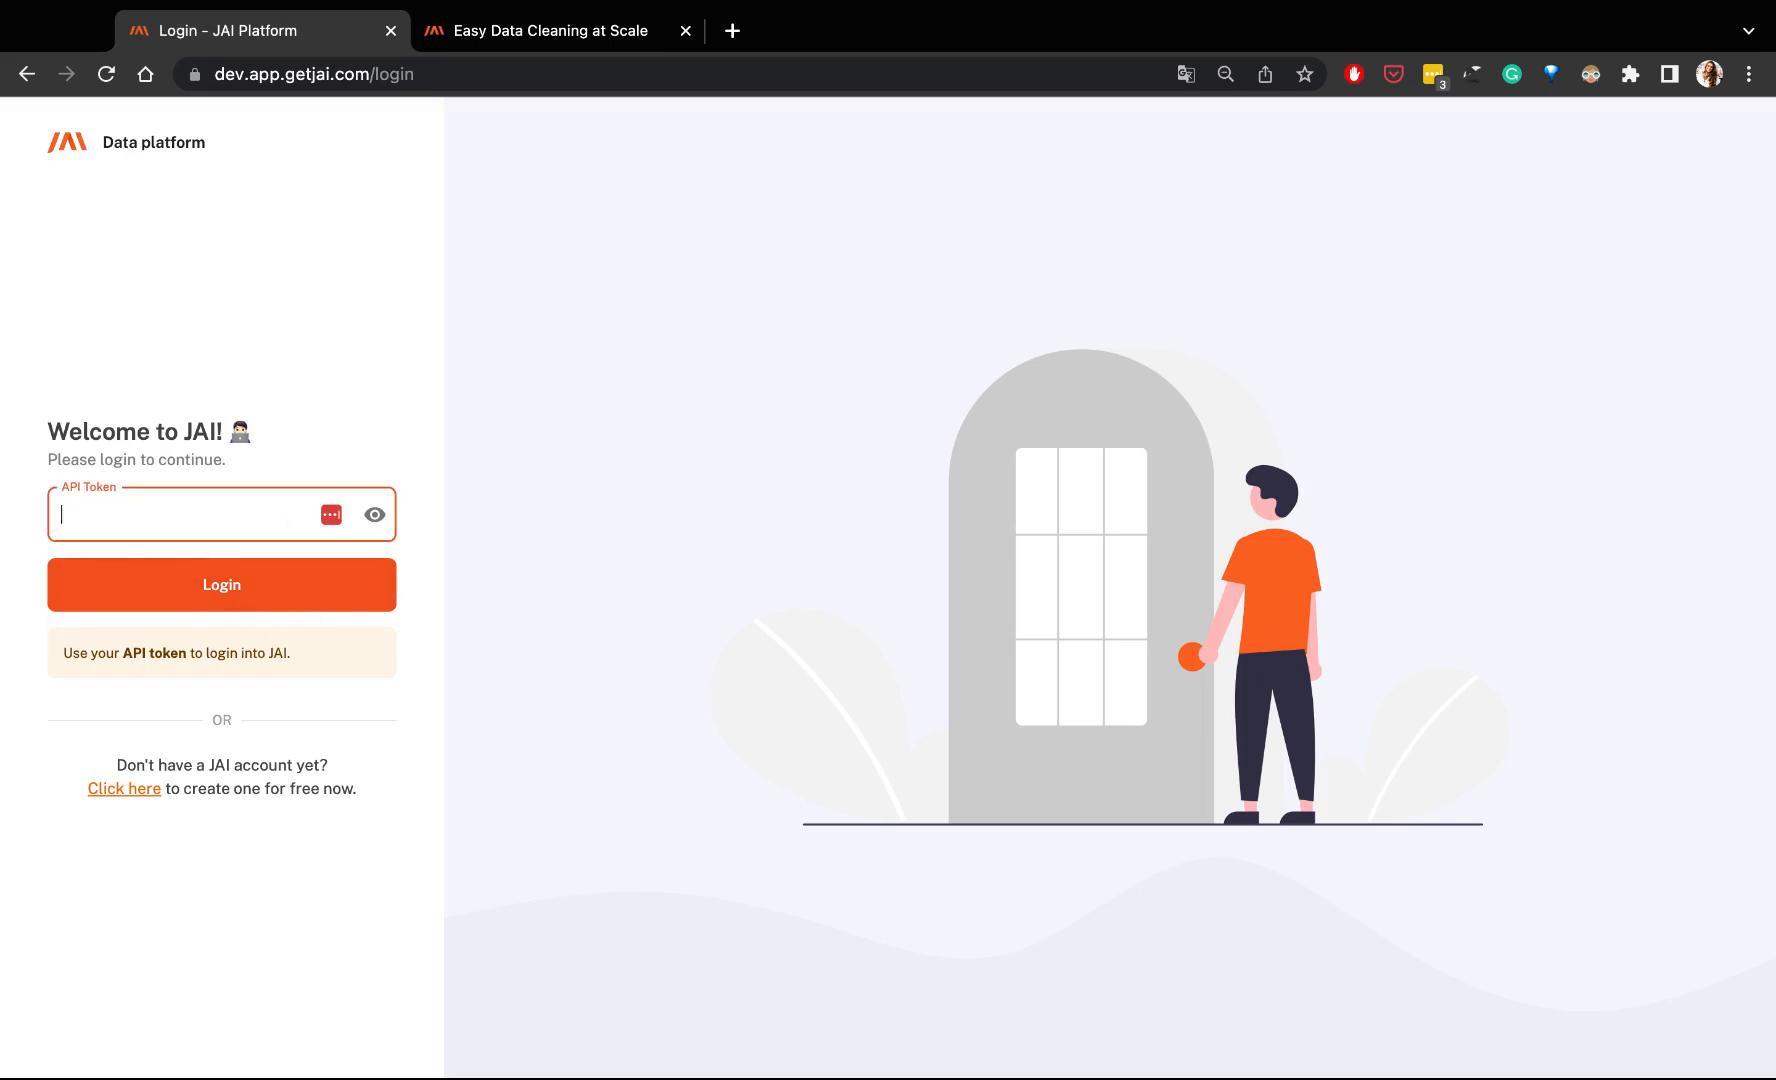
key("ctrl+v")
left_click(220, 587)
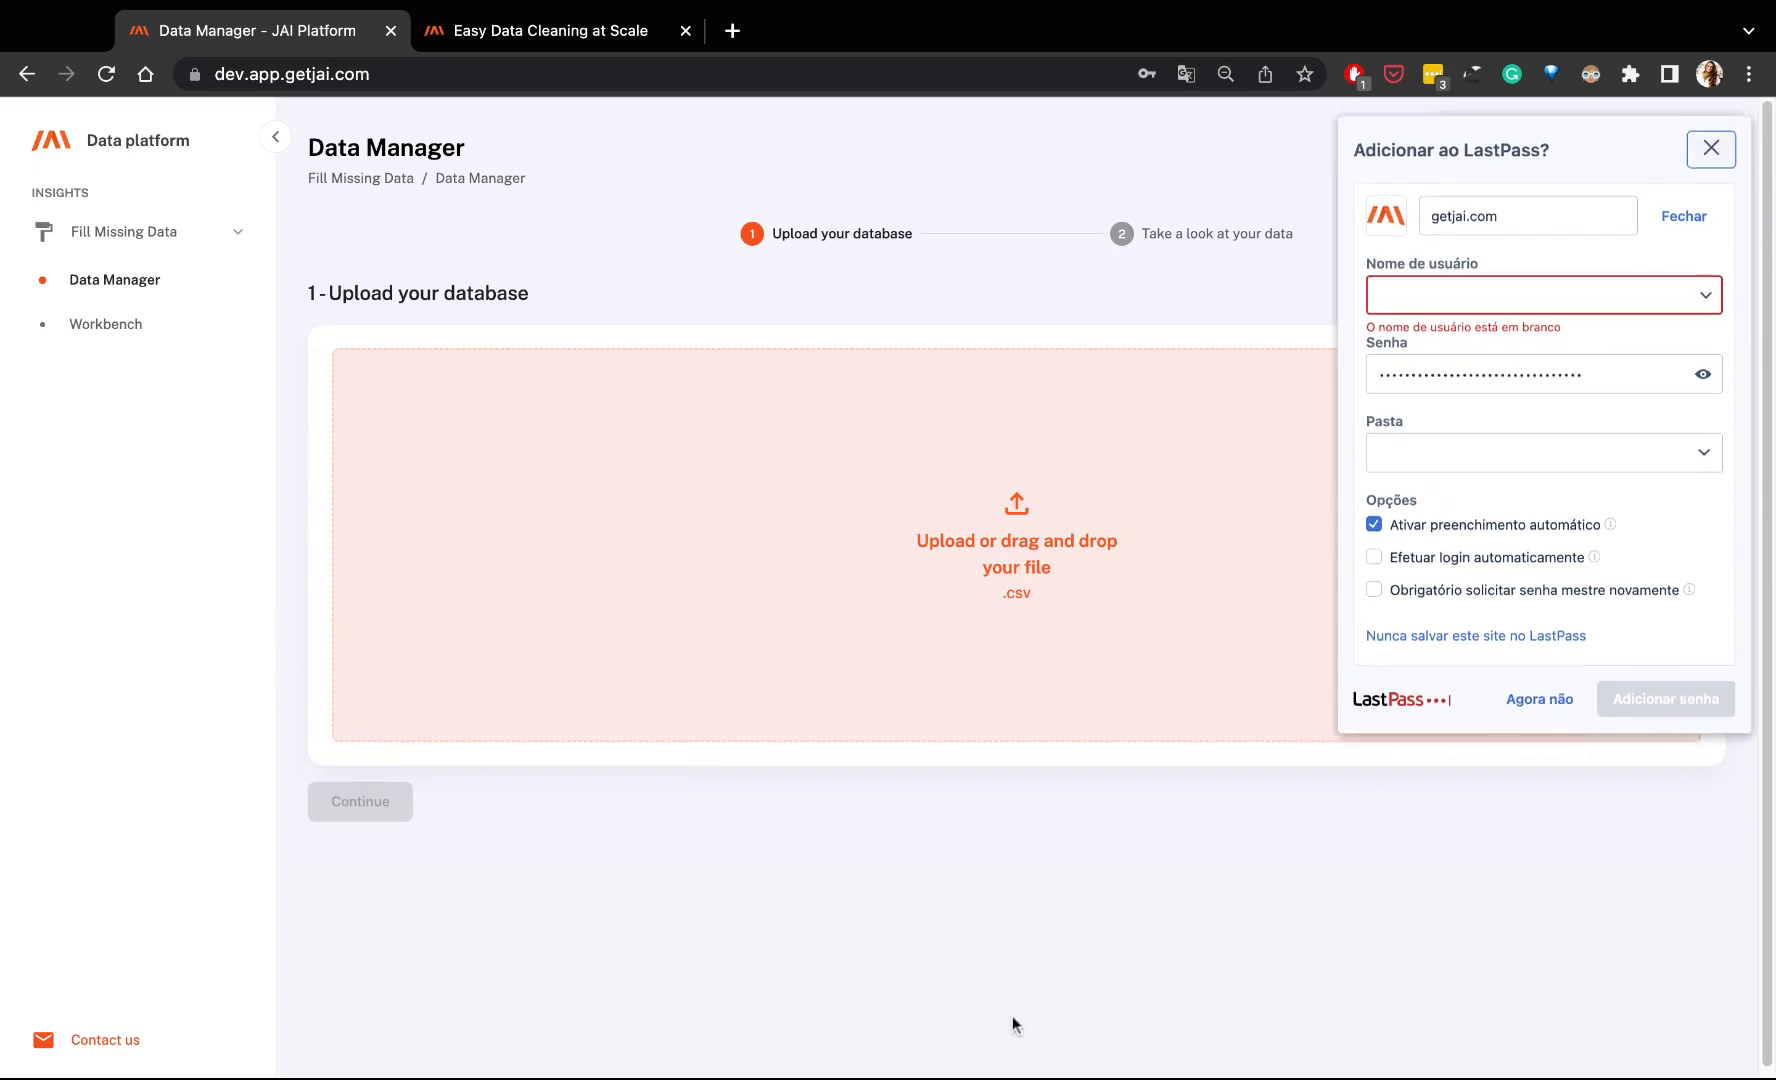
key("Escape")
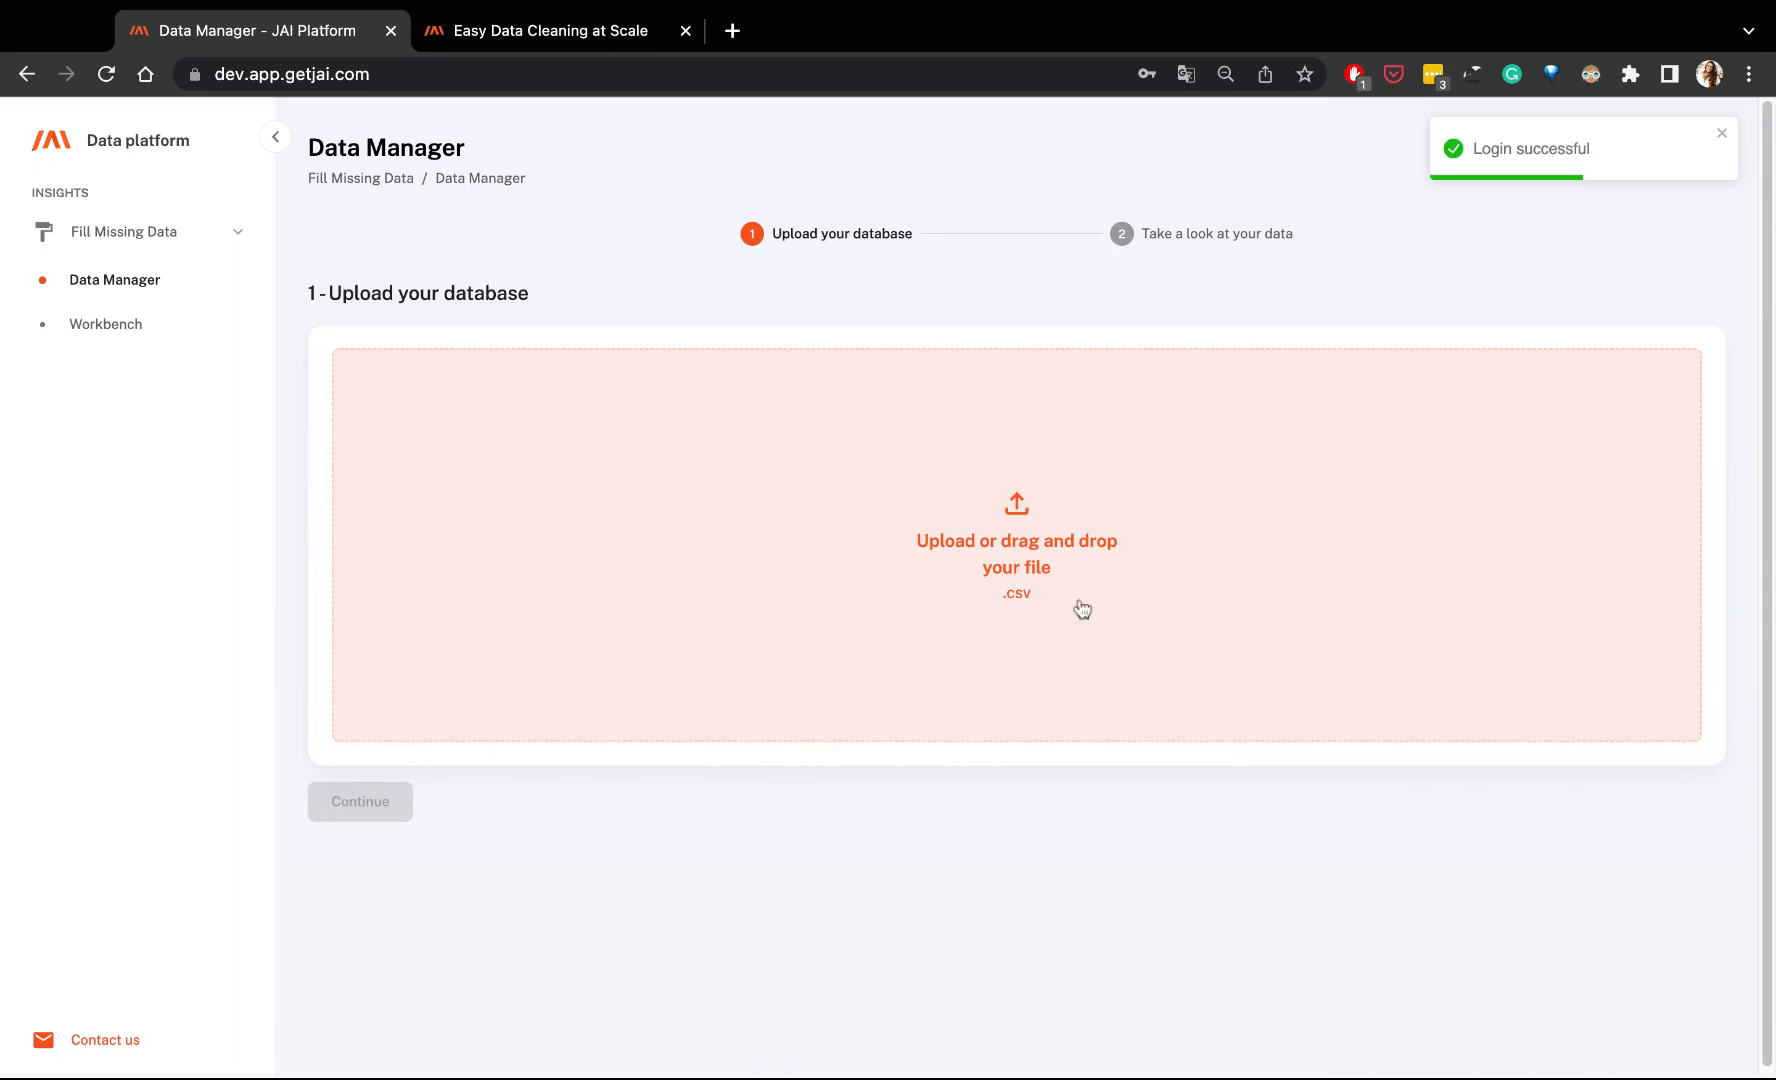
left_click(1723, 136)
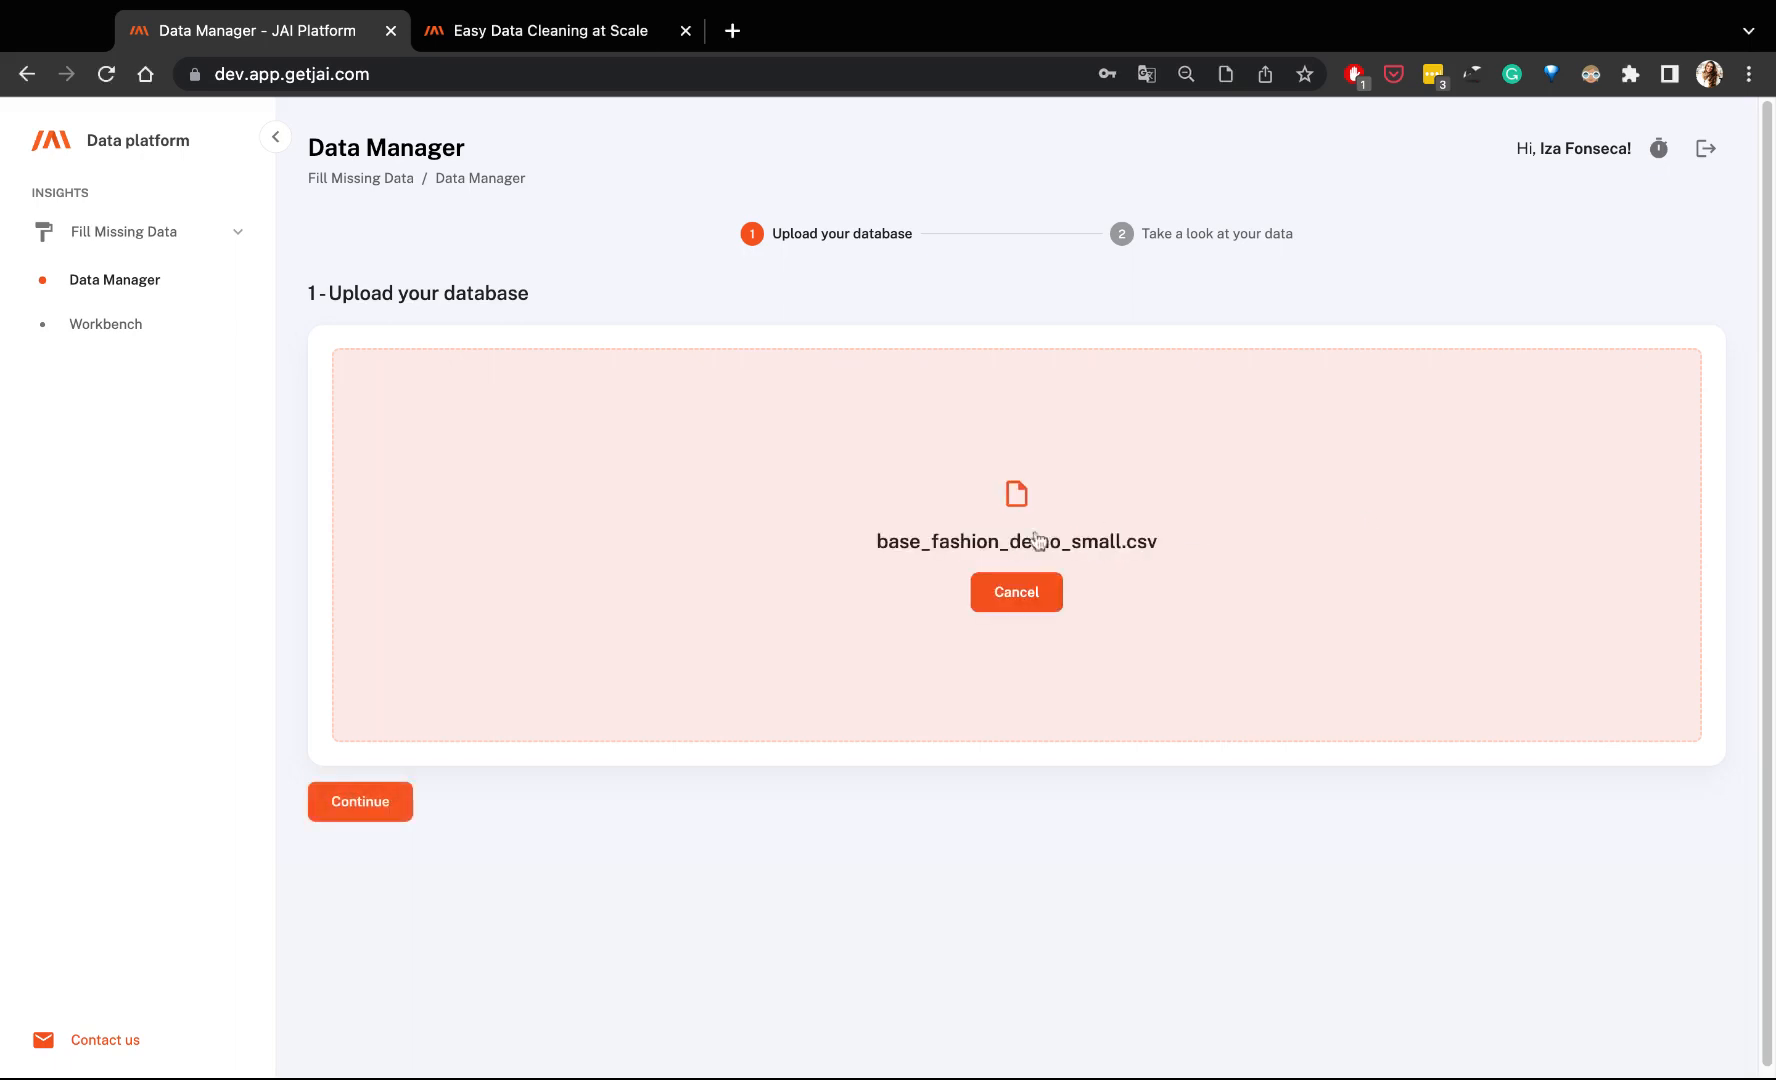
Continue with base_fashion_demo_small.csv as the database, and select base_colour and launch_season as the data prep input columns
left_click(392, 801)
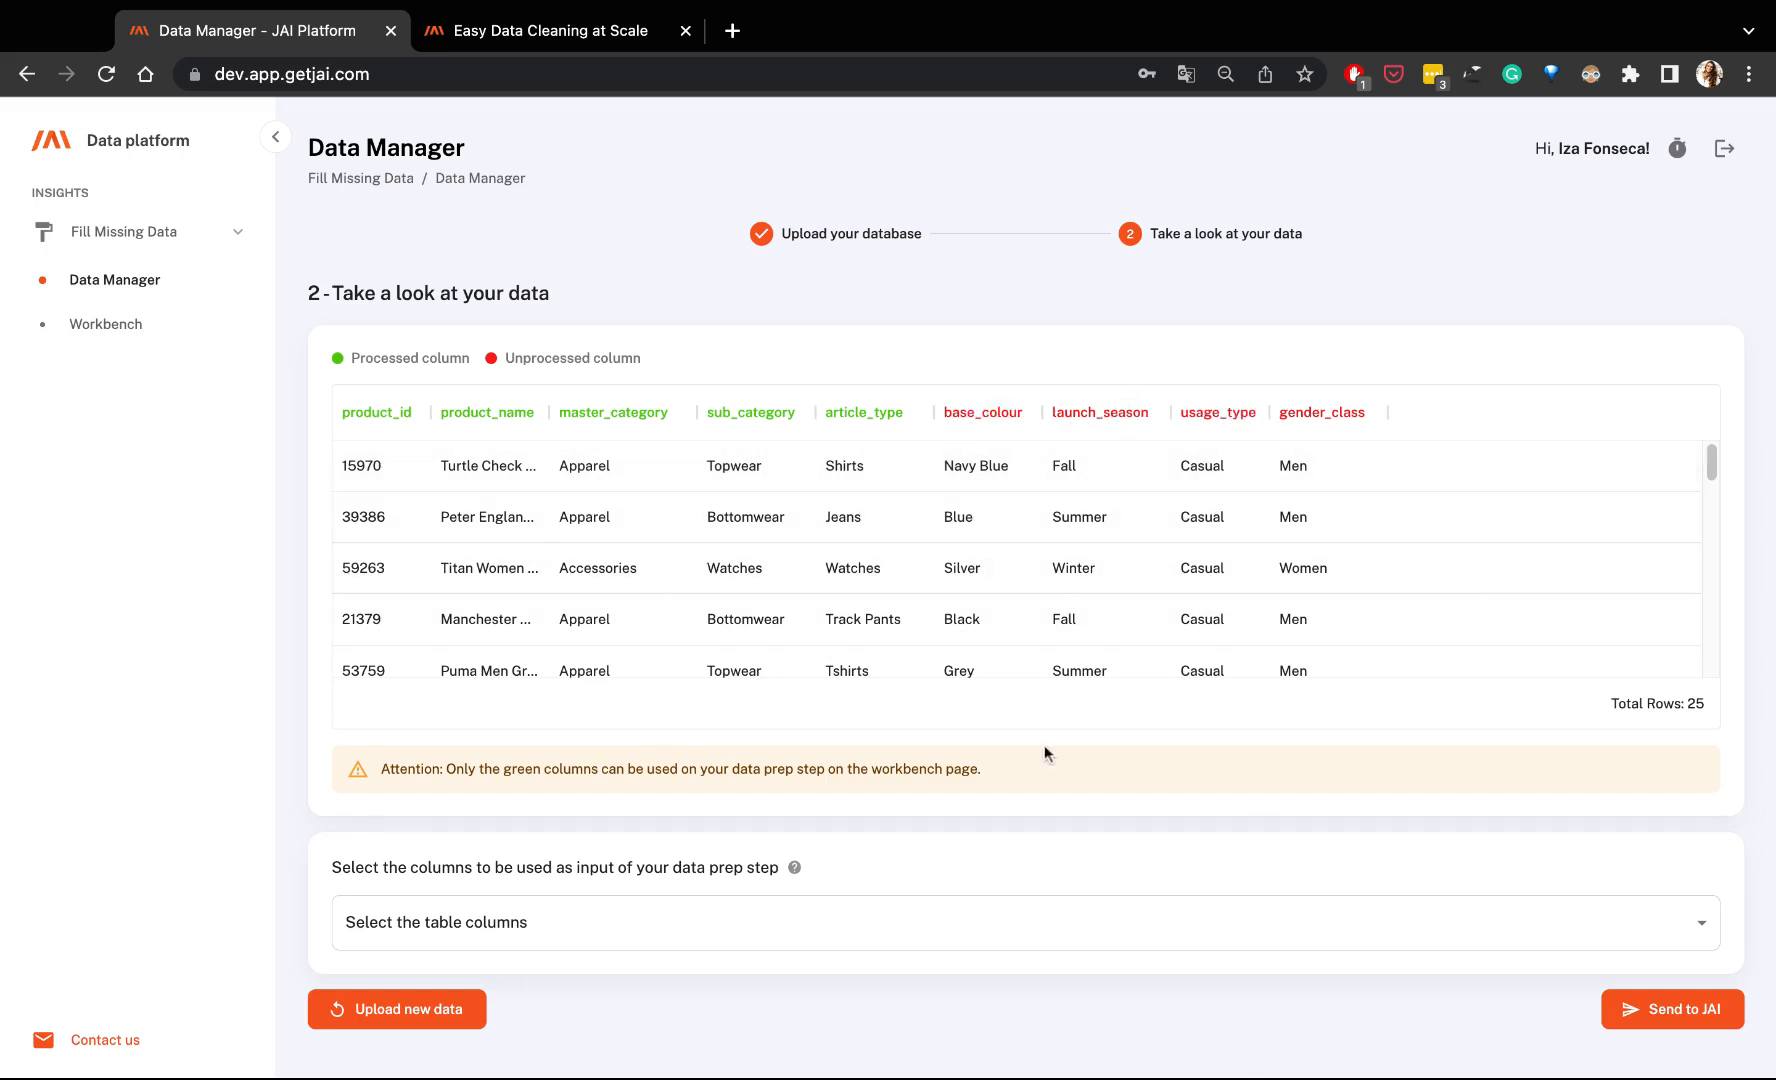
left_click(963, 924)
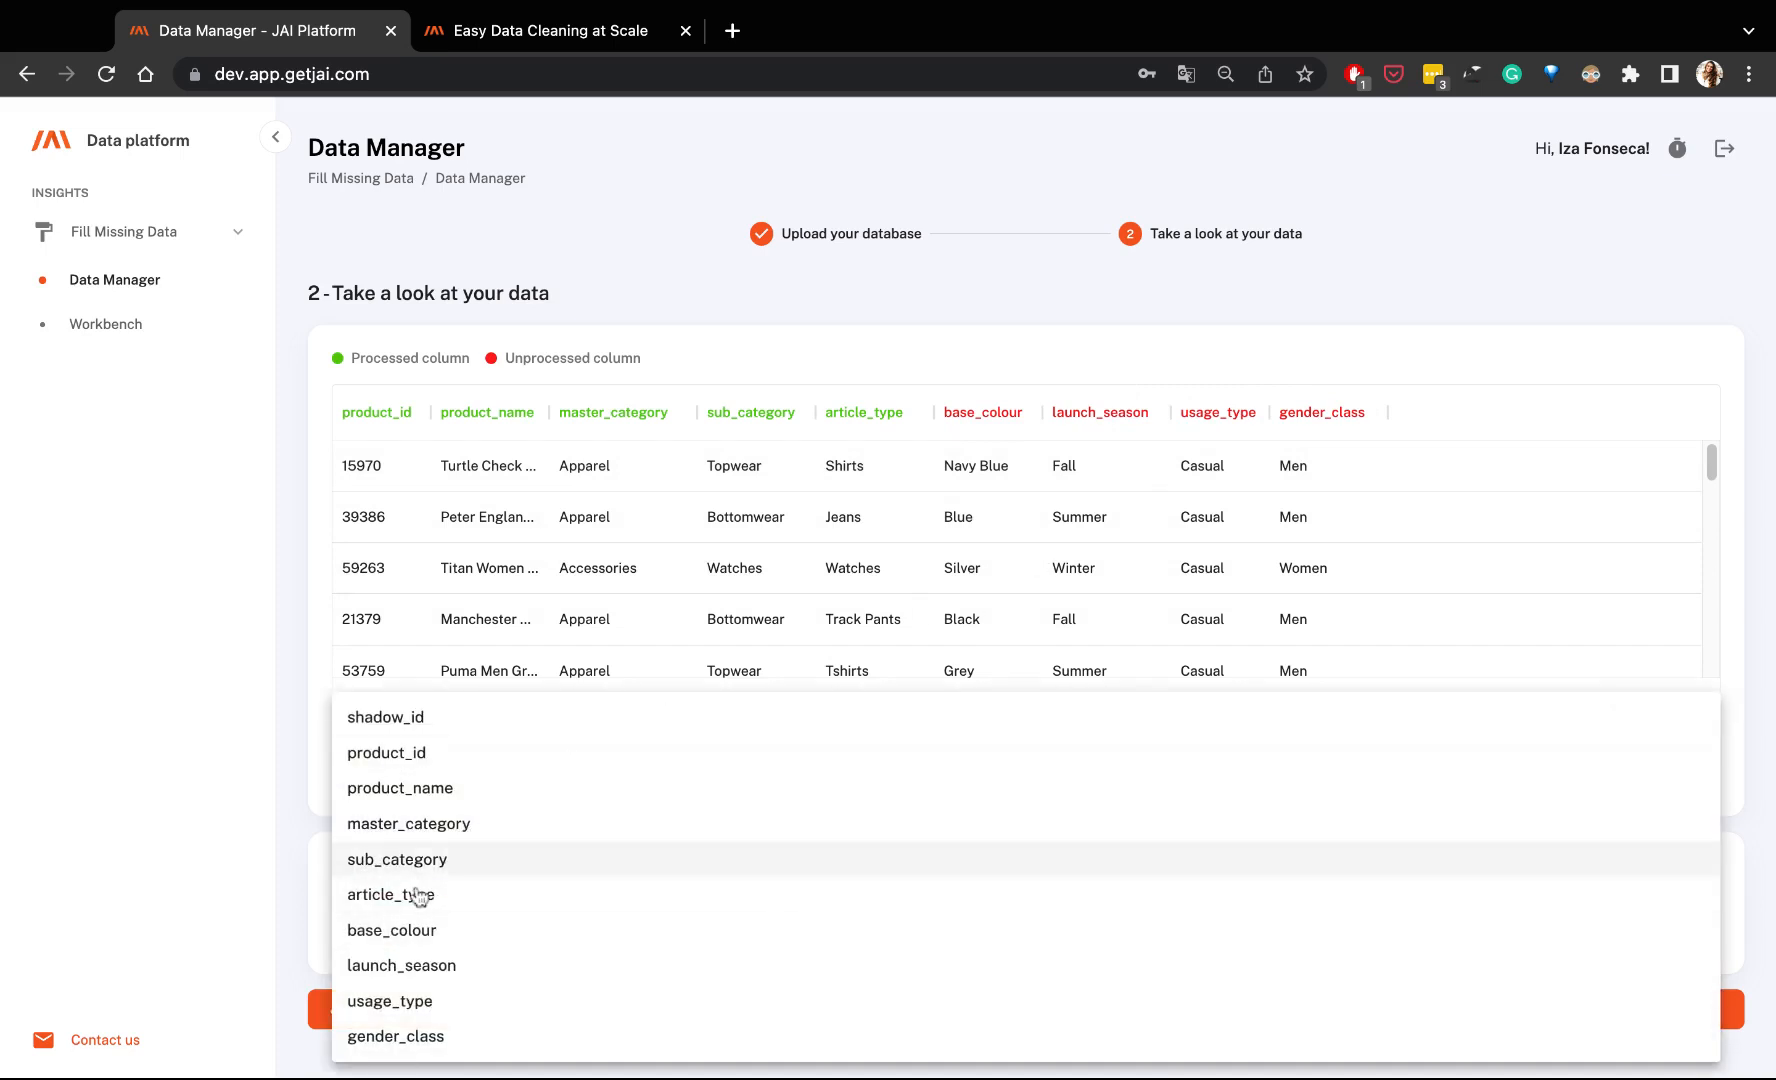
left_click(418, 930)
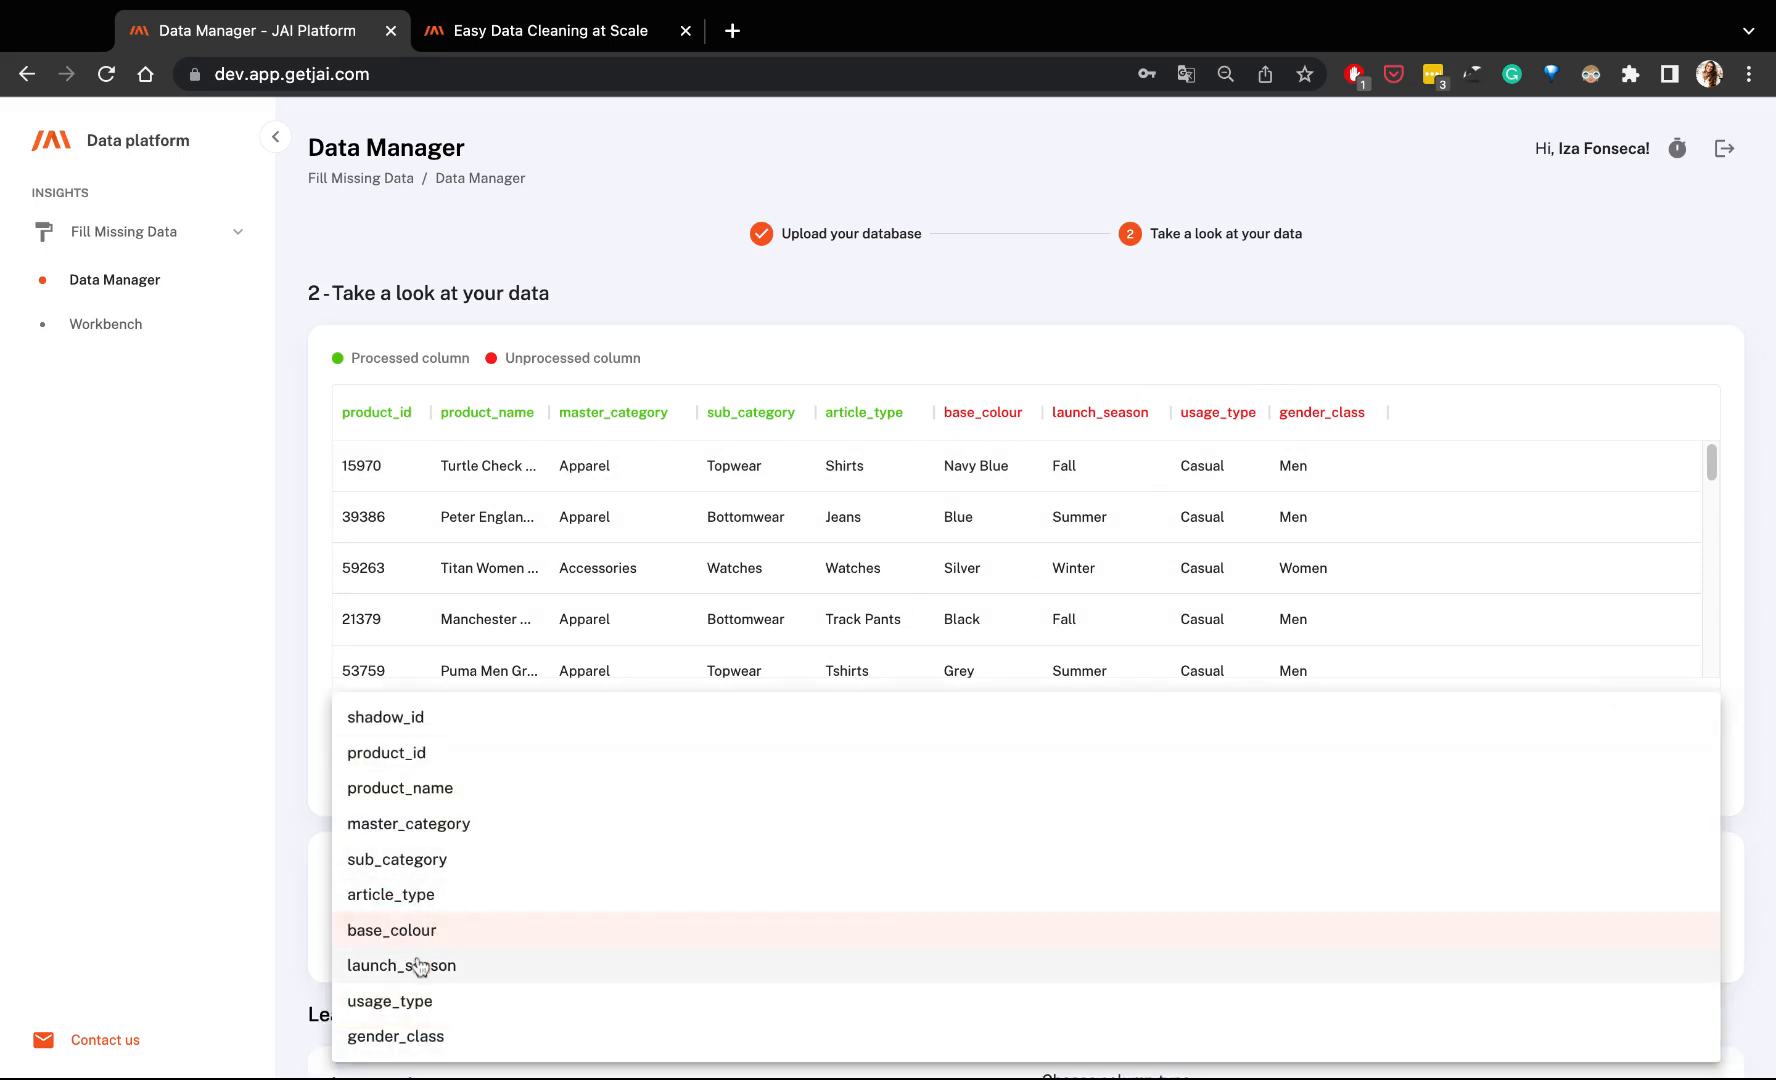
left_click(418, 965)
left_click(290, 955)
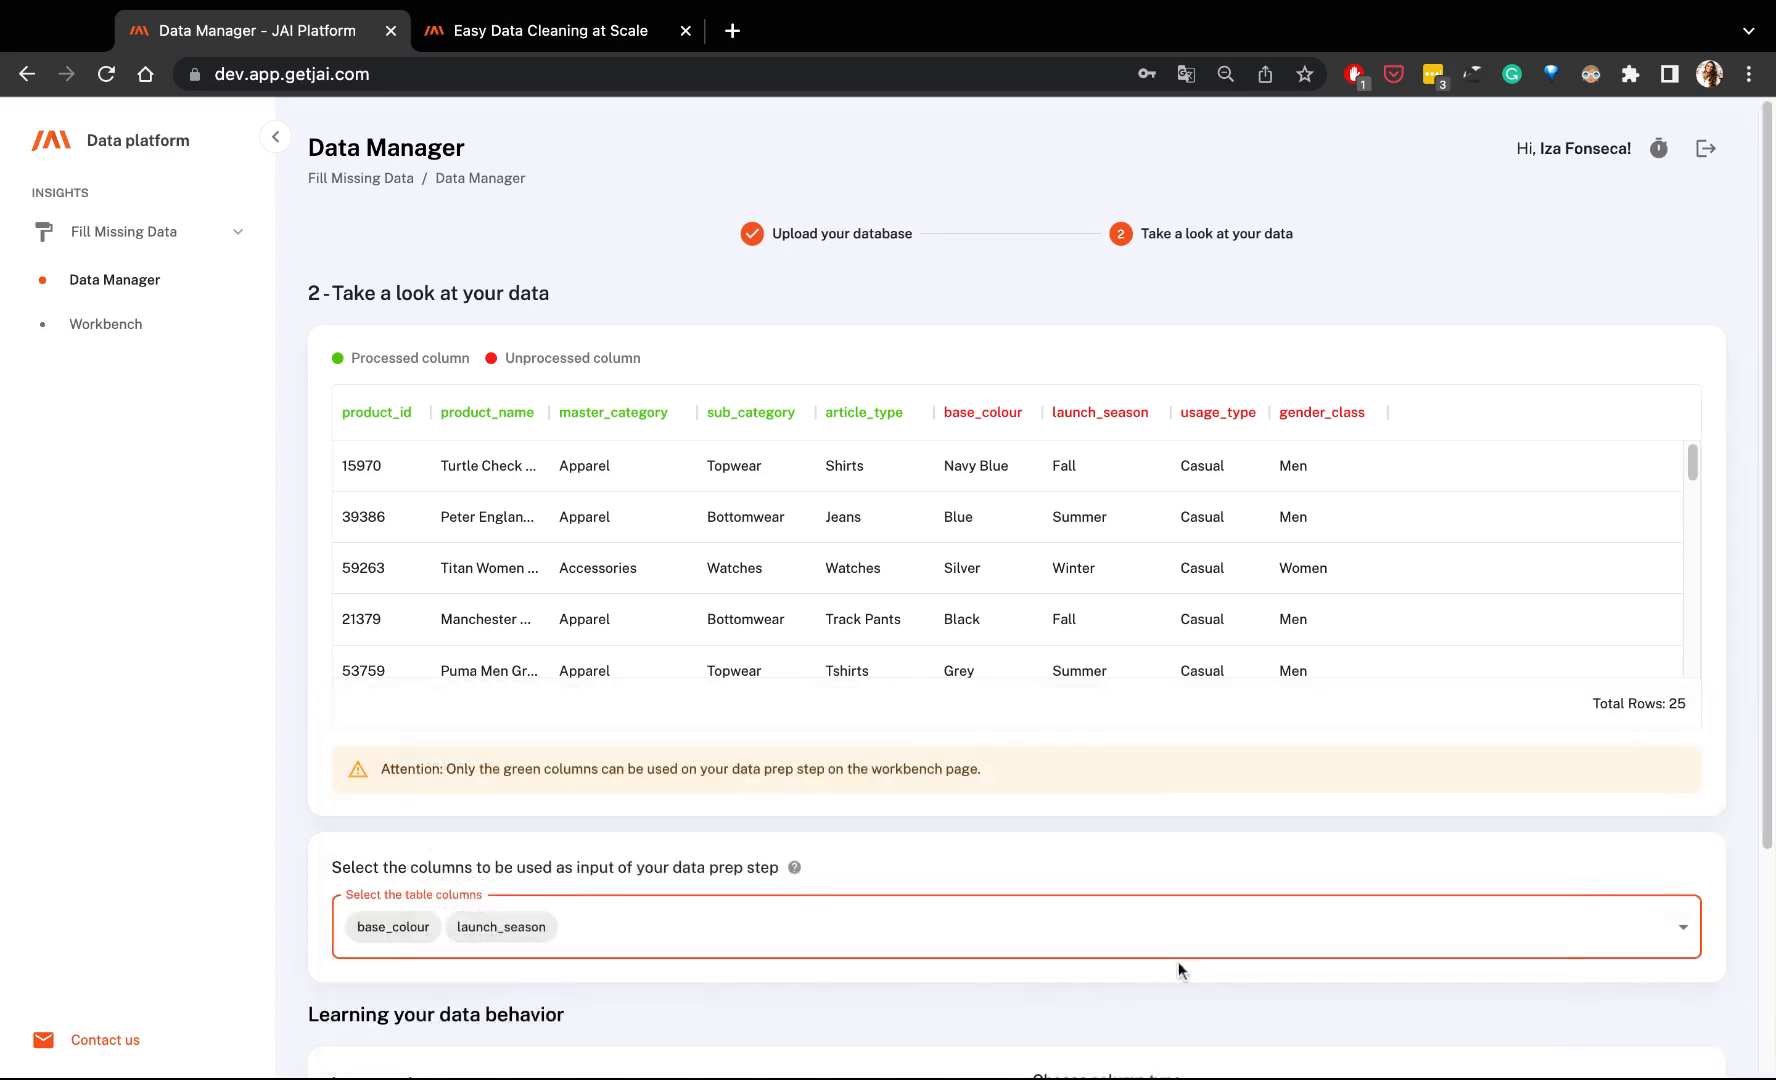
Set the column type of base_colour and launch_season to text/en-US and send the data to JAI
scroll(1178, 962, "down", 3)
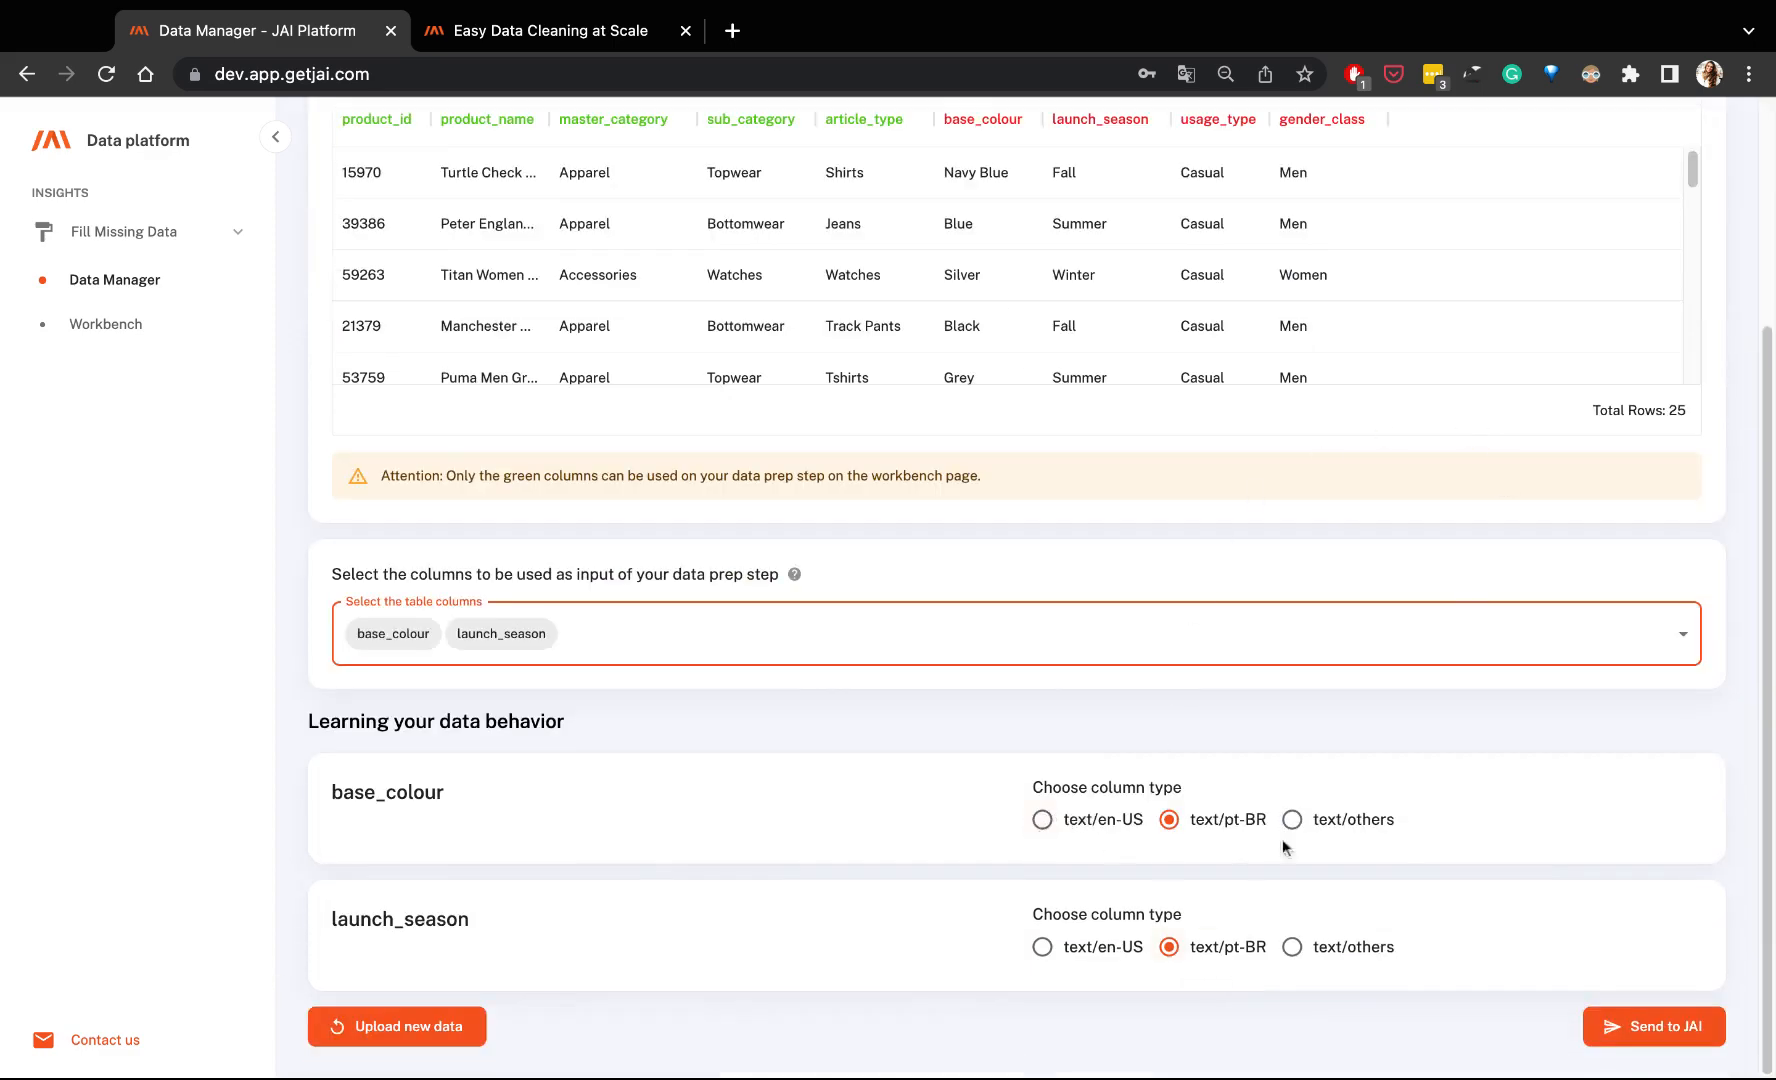
left_click(1042, 820)
left_click(1042, 946)
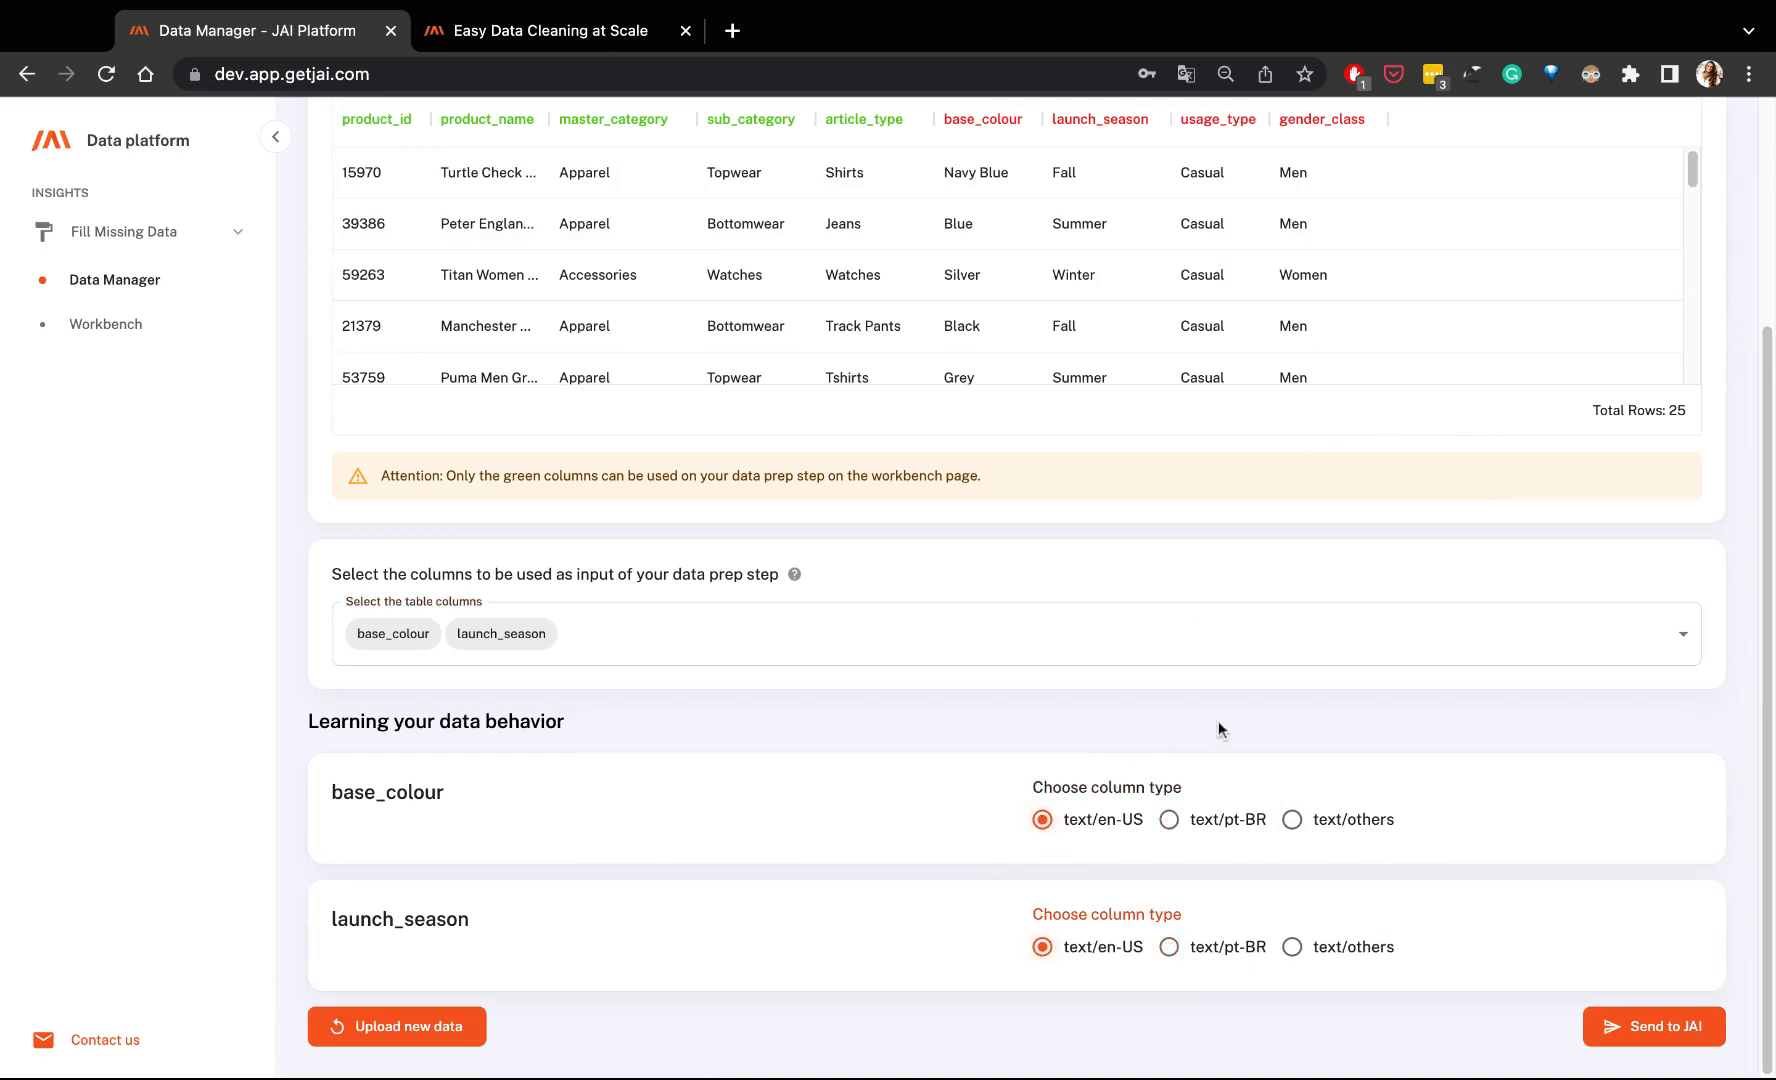
scroll(1370, 860, "up", 1)
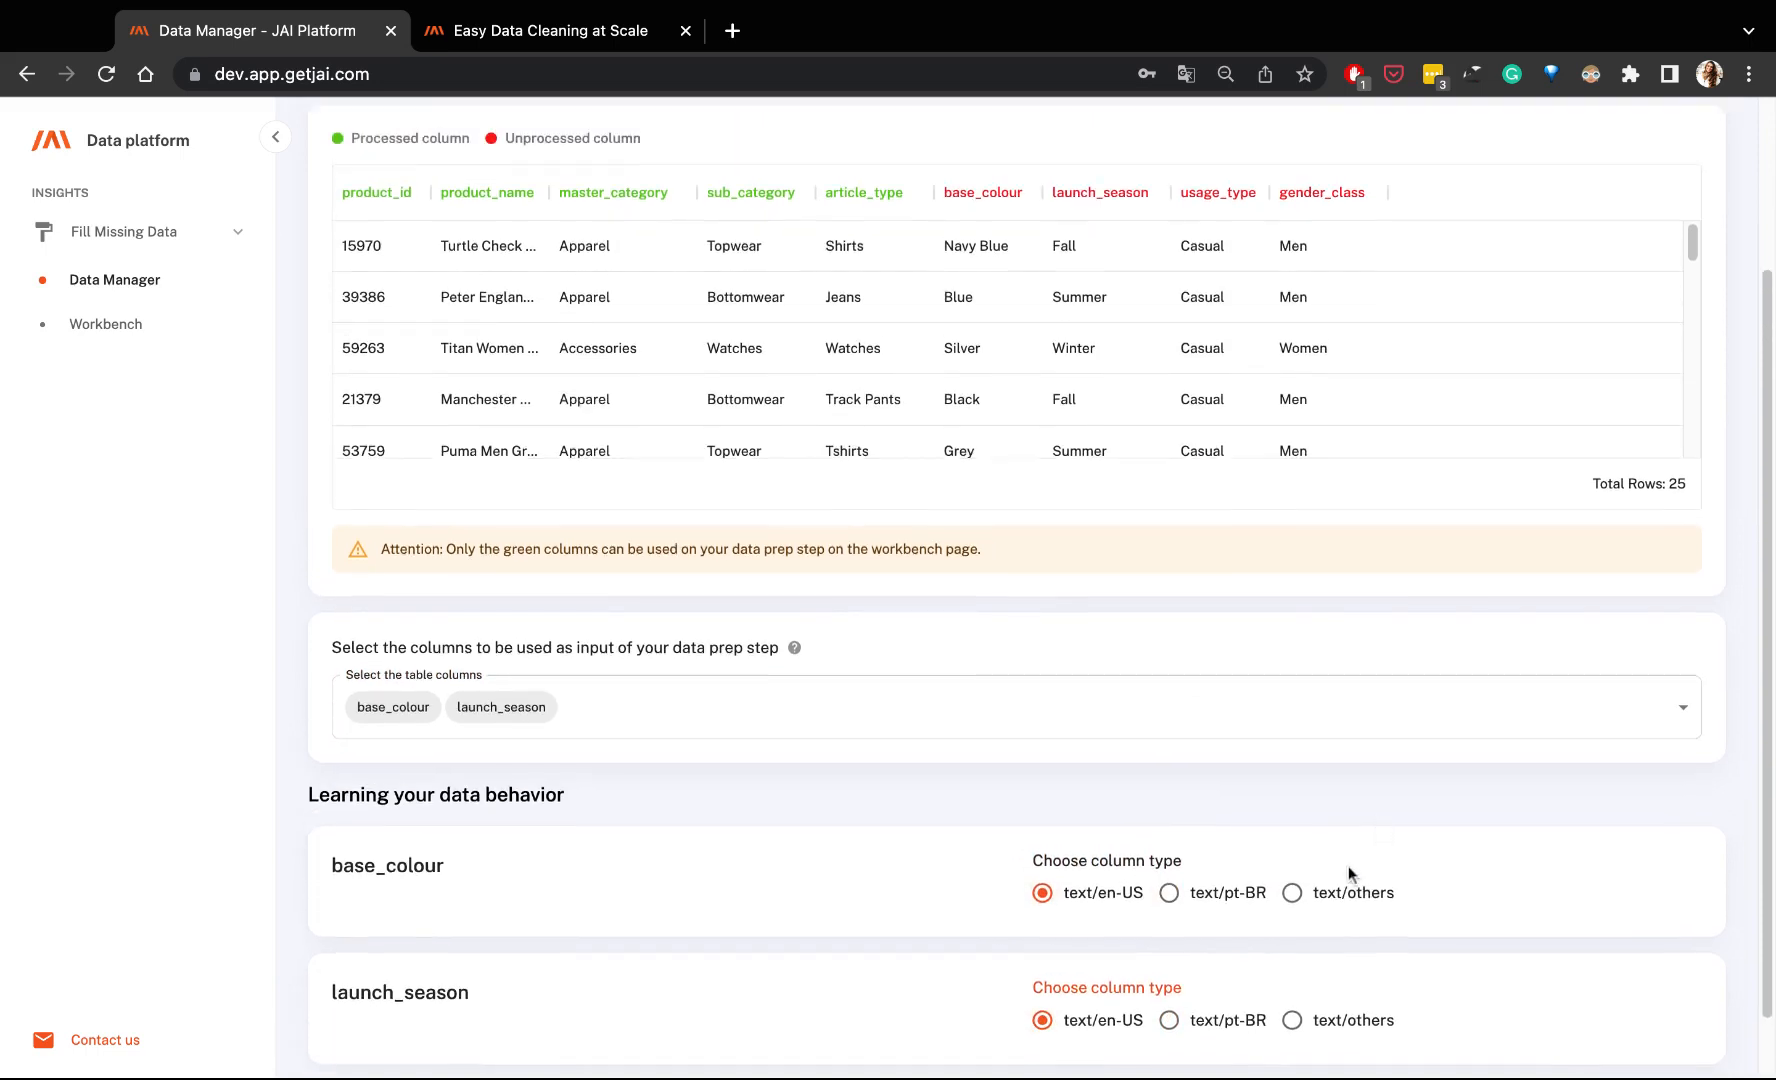
scroll(1355, 875, "down", 1)
left_click(1650, 1027)
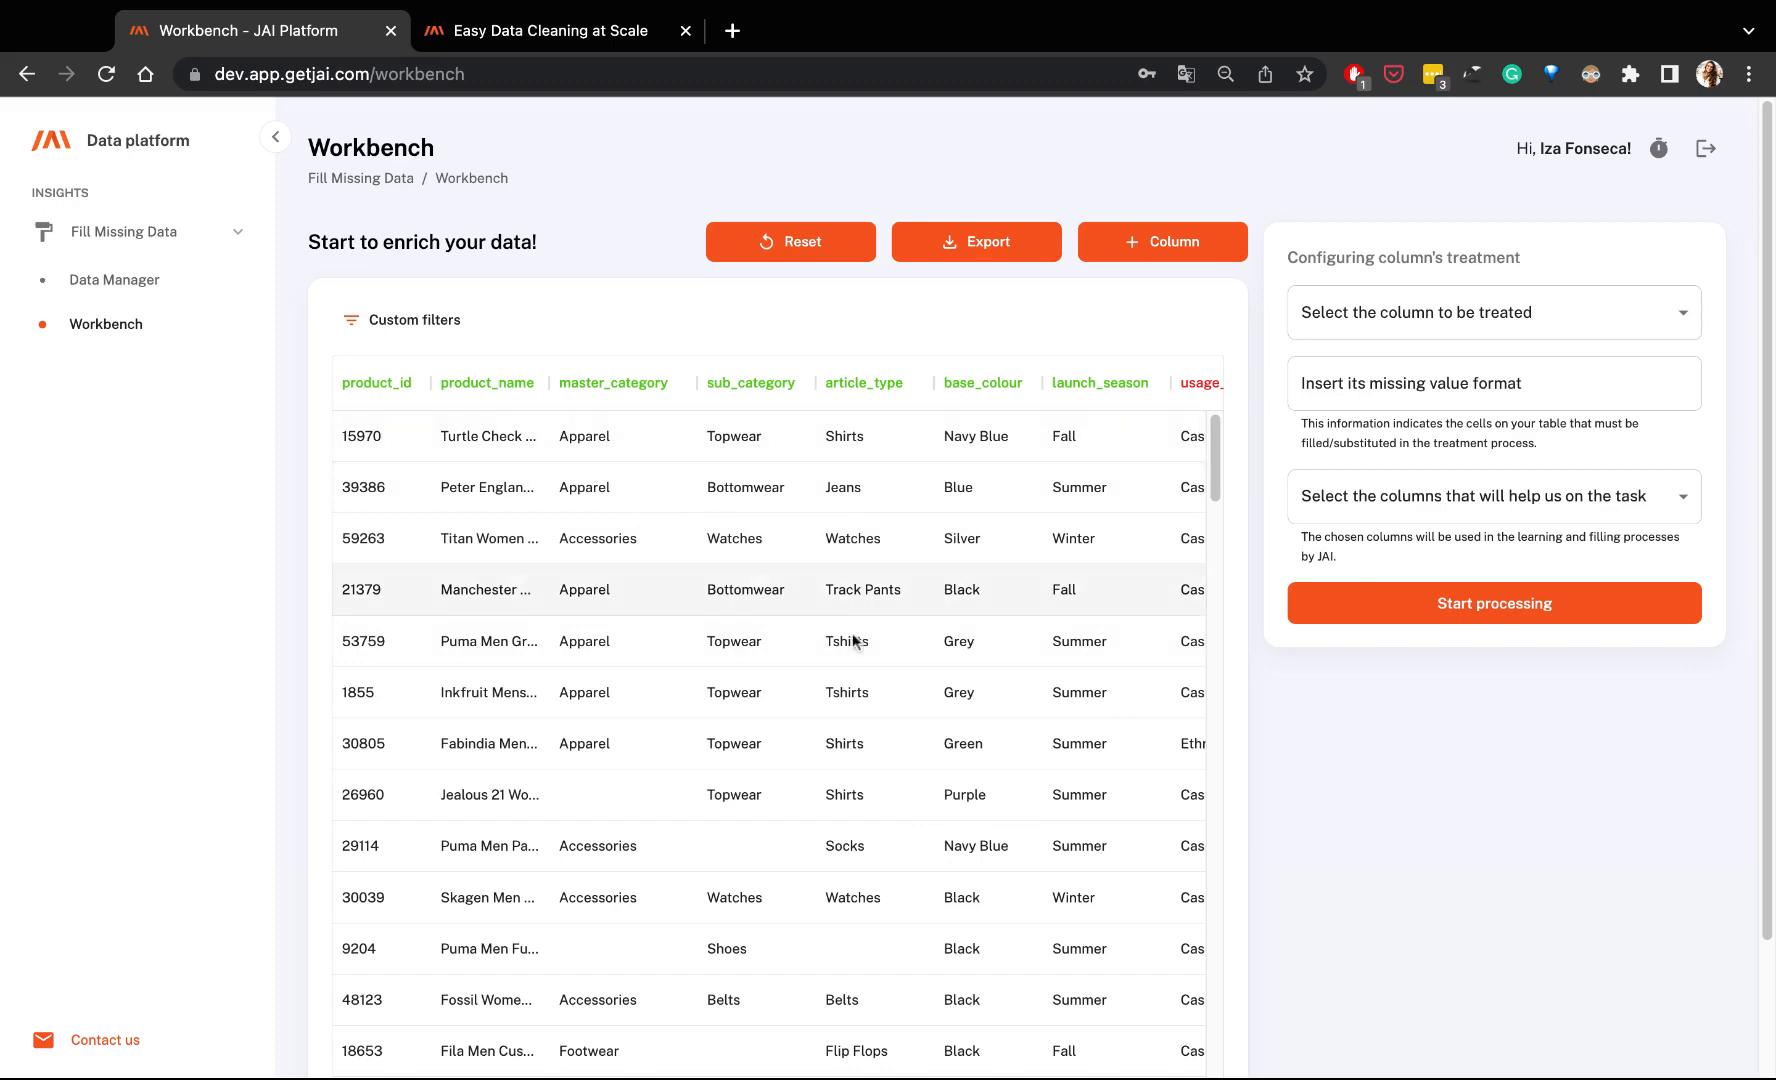
Examine the workbench table for empty cells, especially in the master_category column
scroll(765, 795, "down", 3)
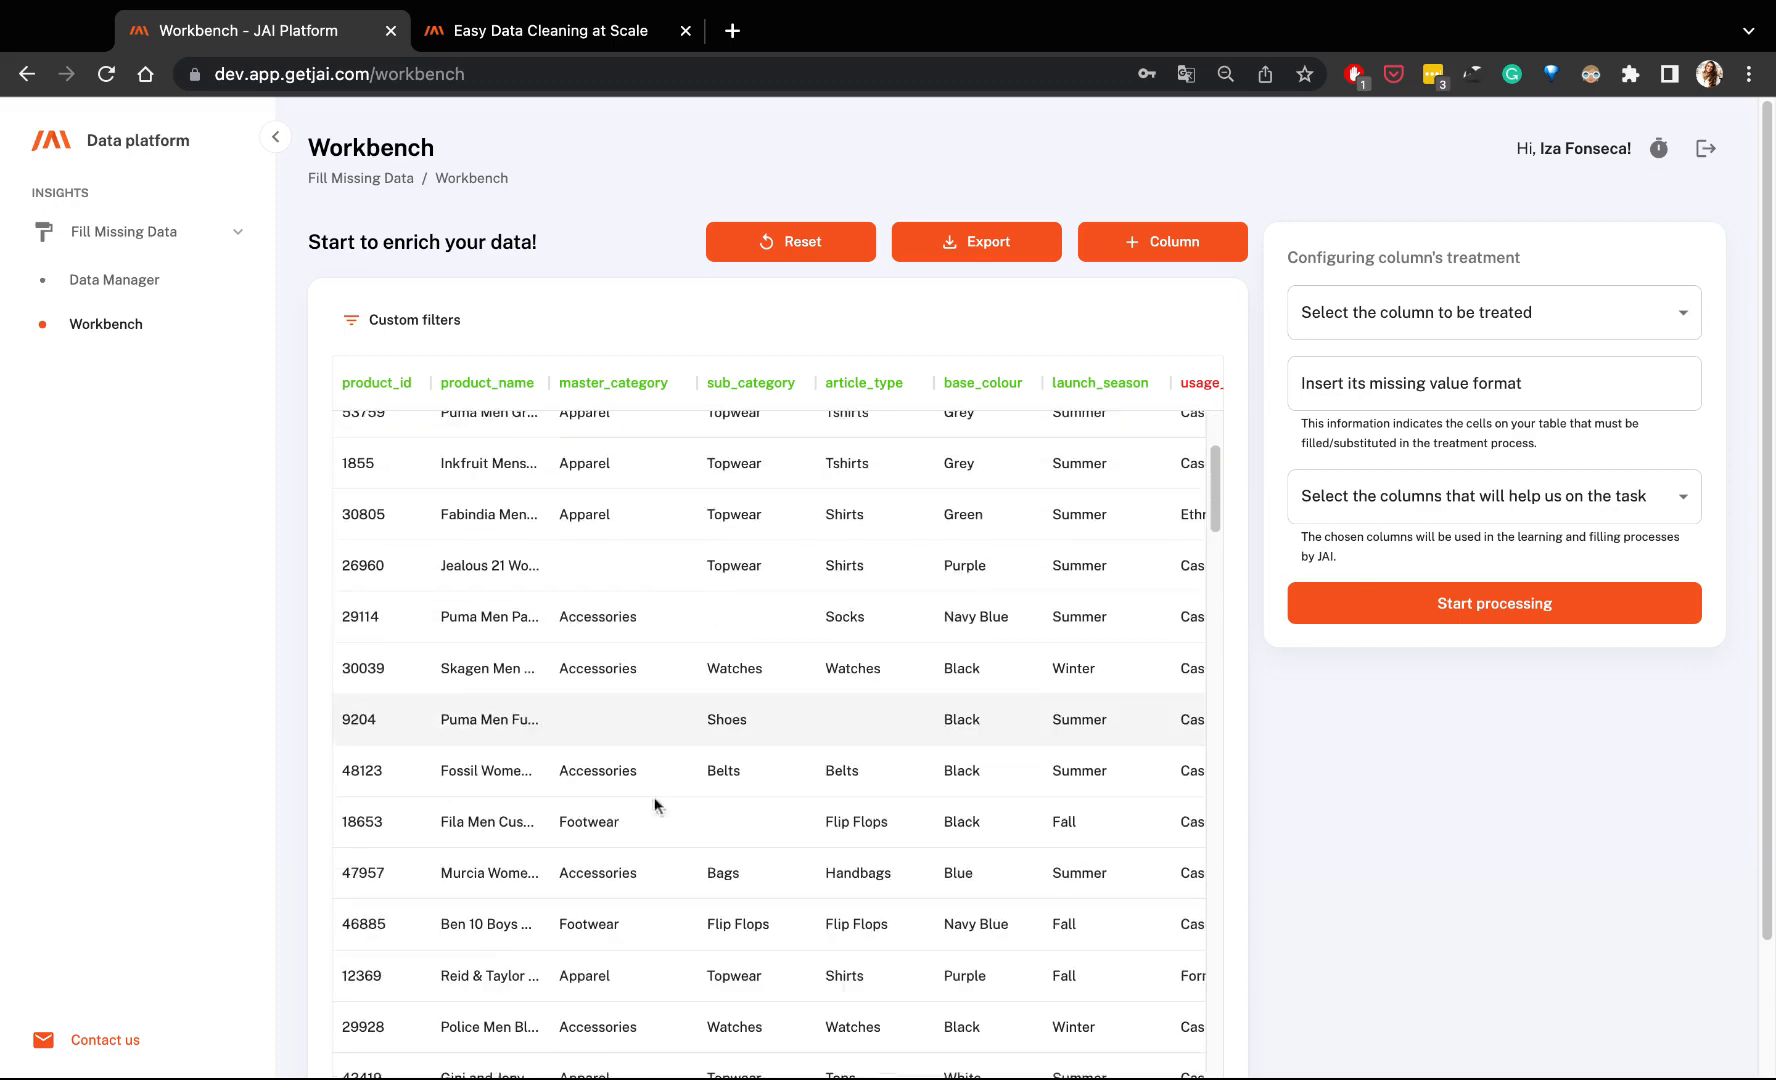
scroll(760, 798, "up", 3)
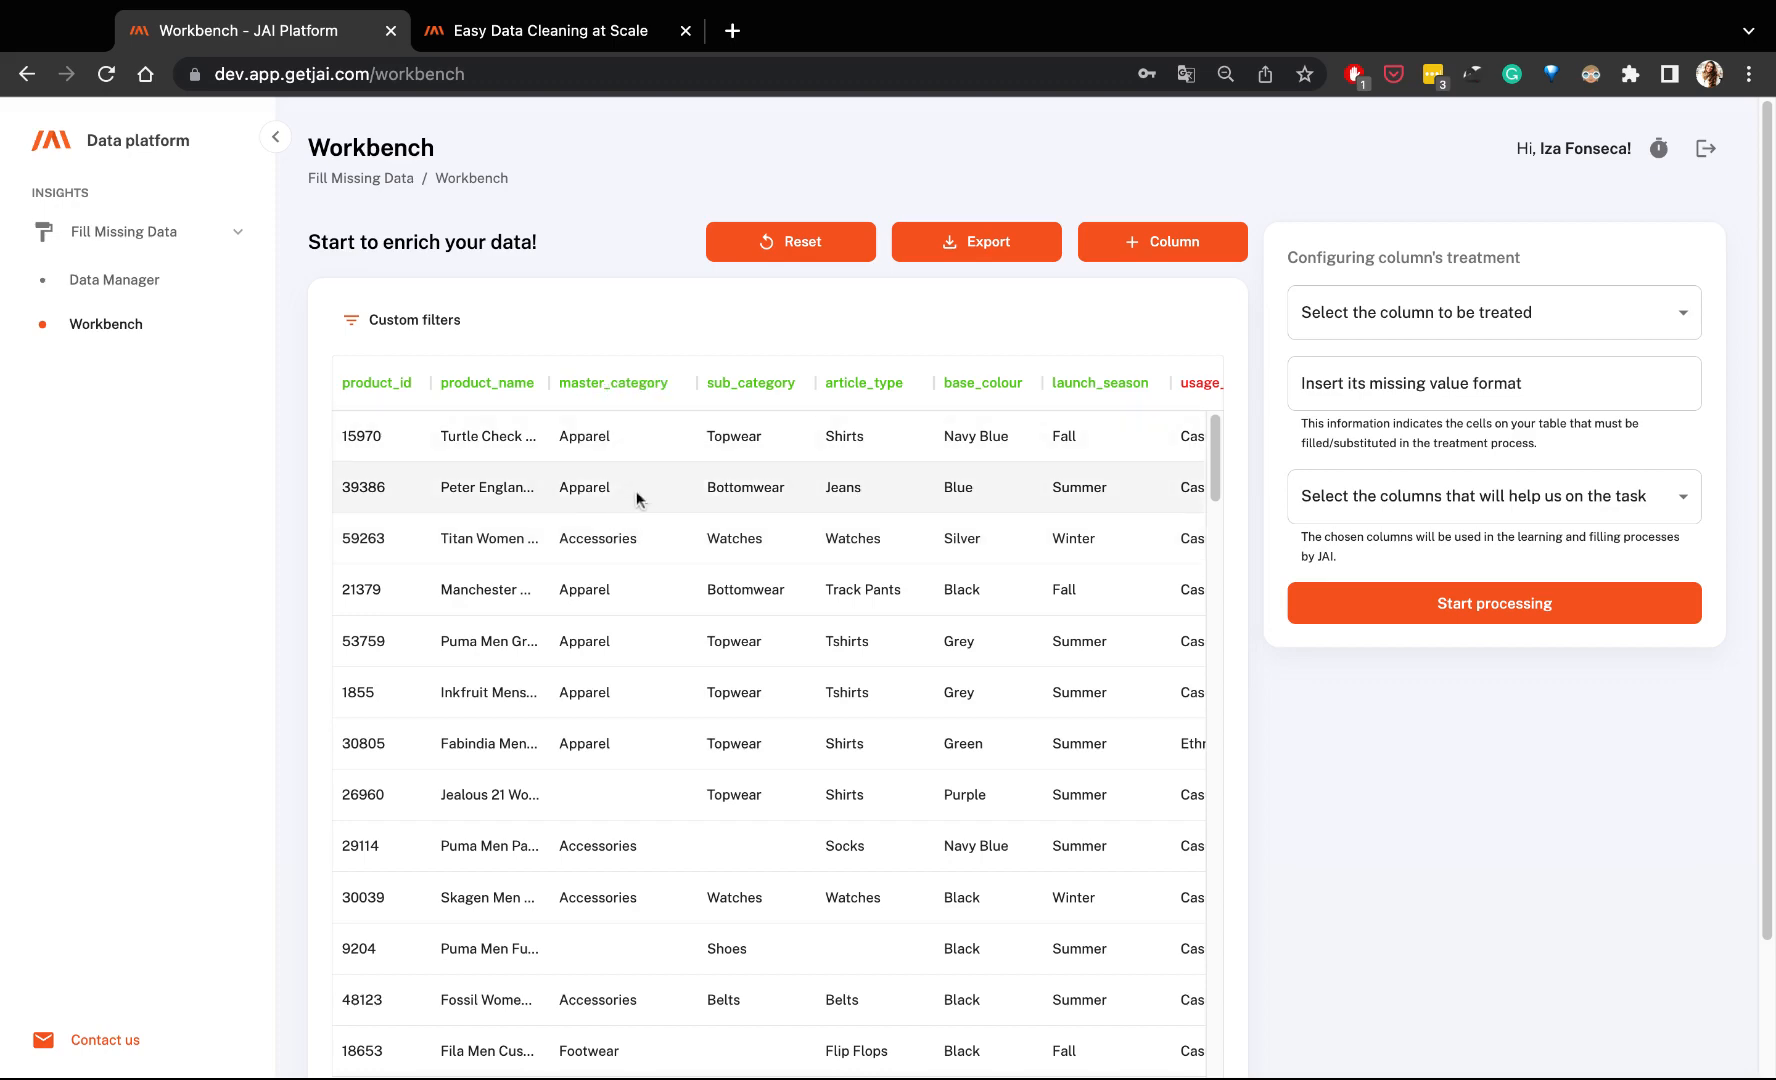
scroll(630, 790, "down", 3)
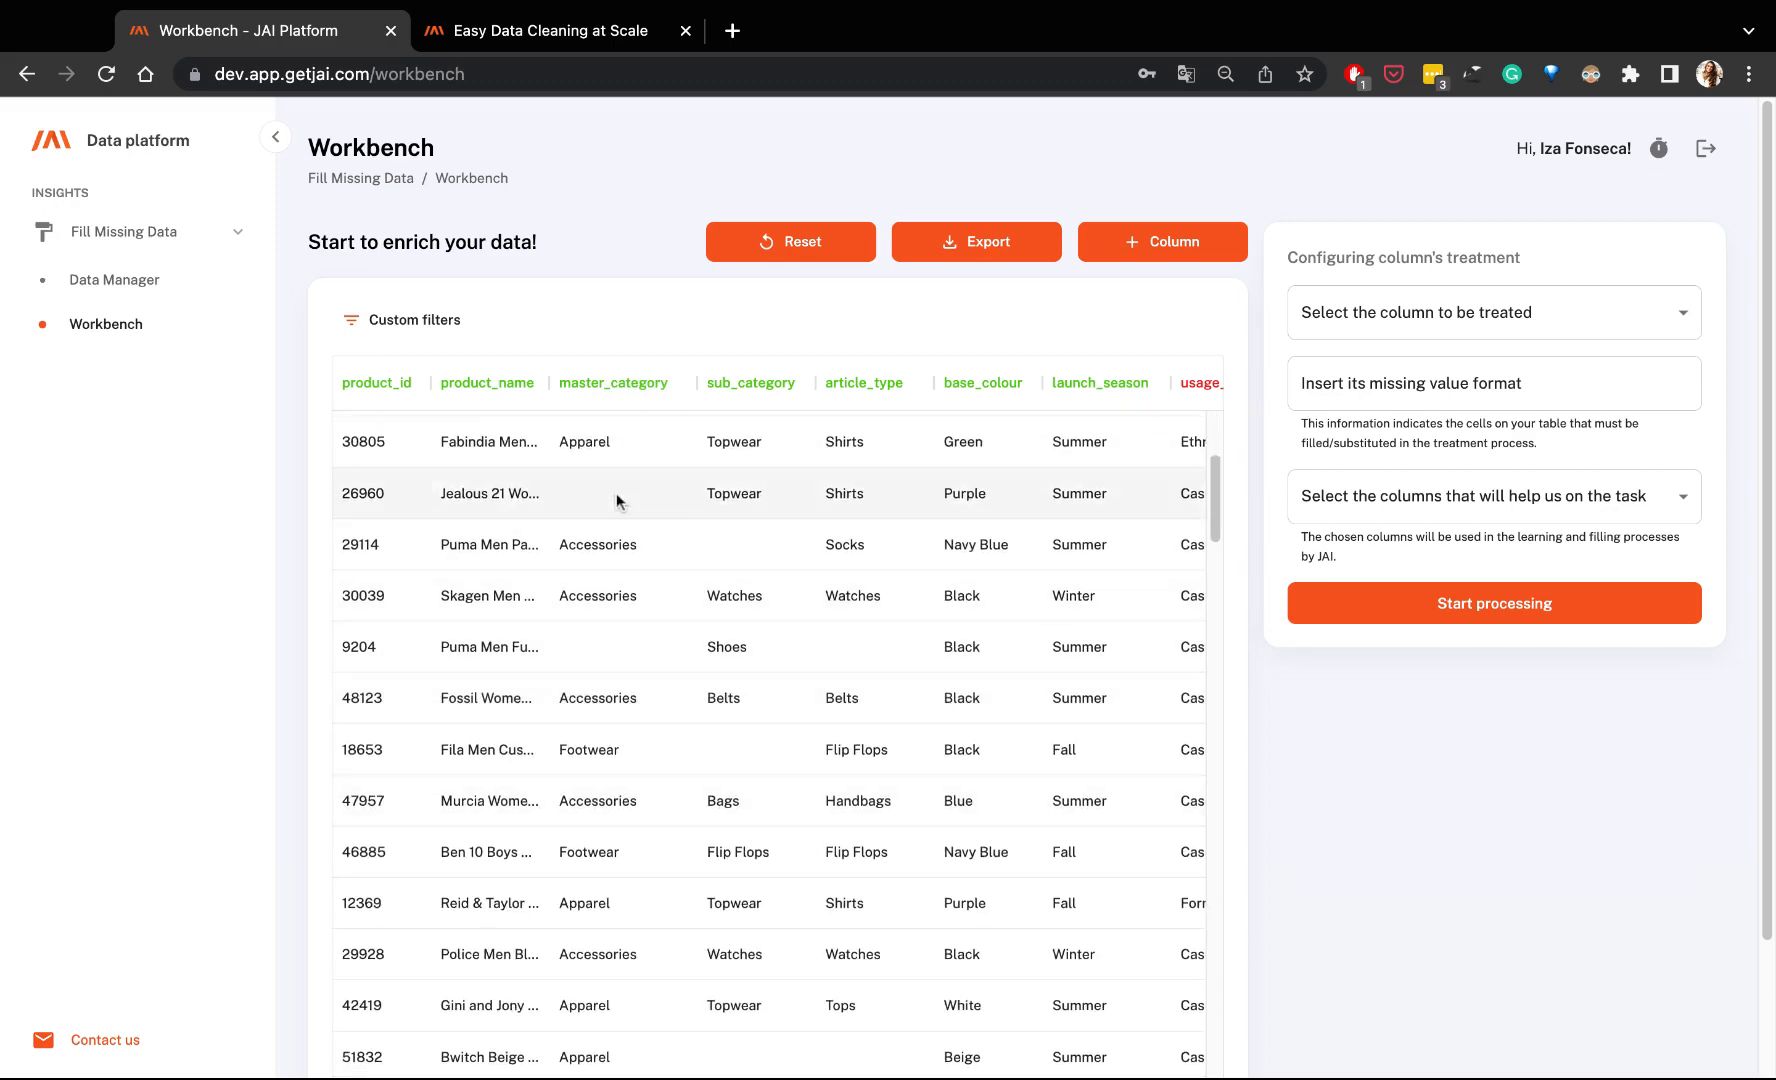
scroll(614, 662, "up", 3)
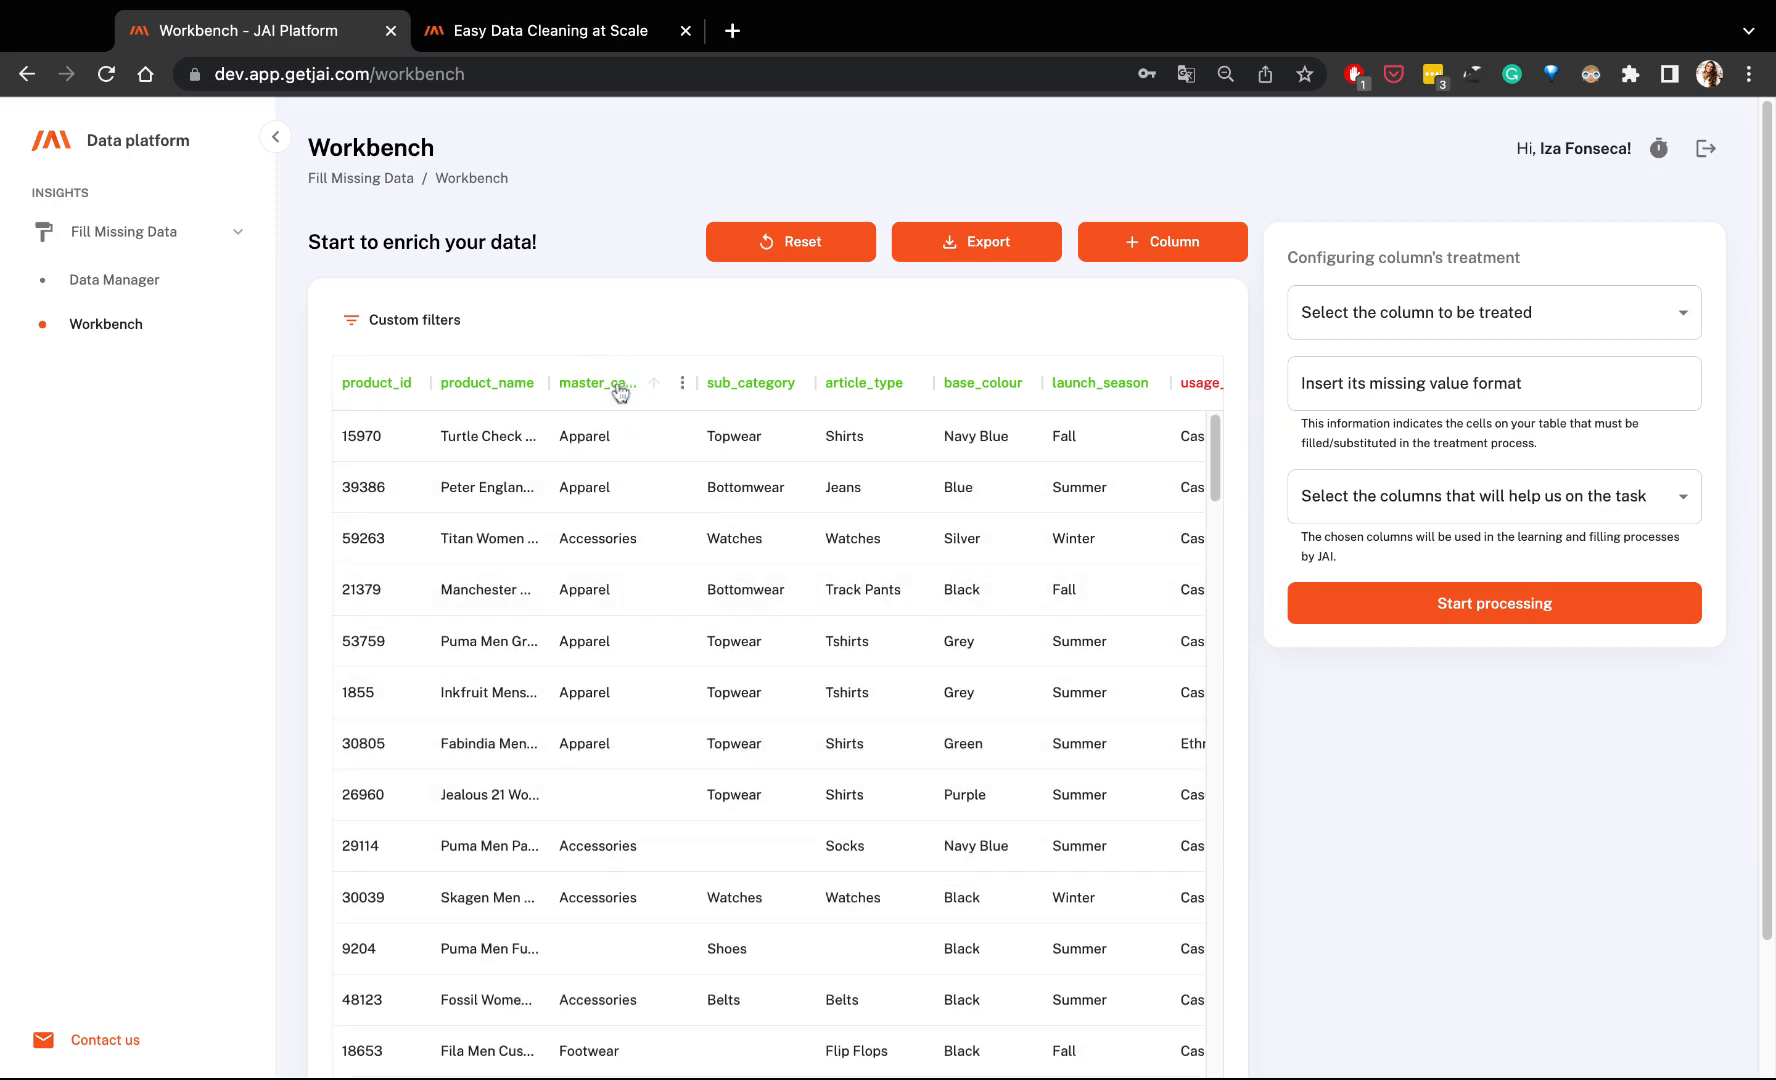
scroll(668, 742, "down", 2)
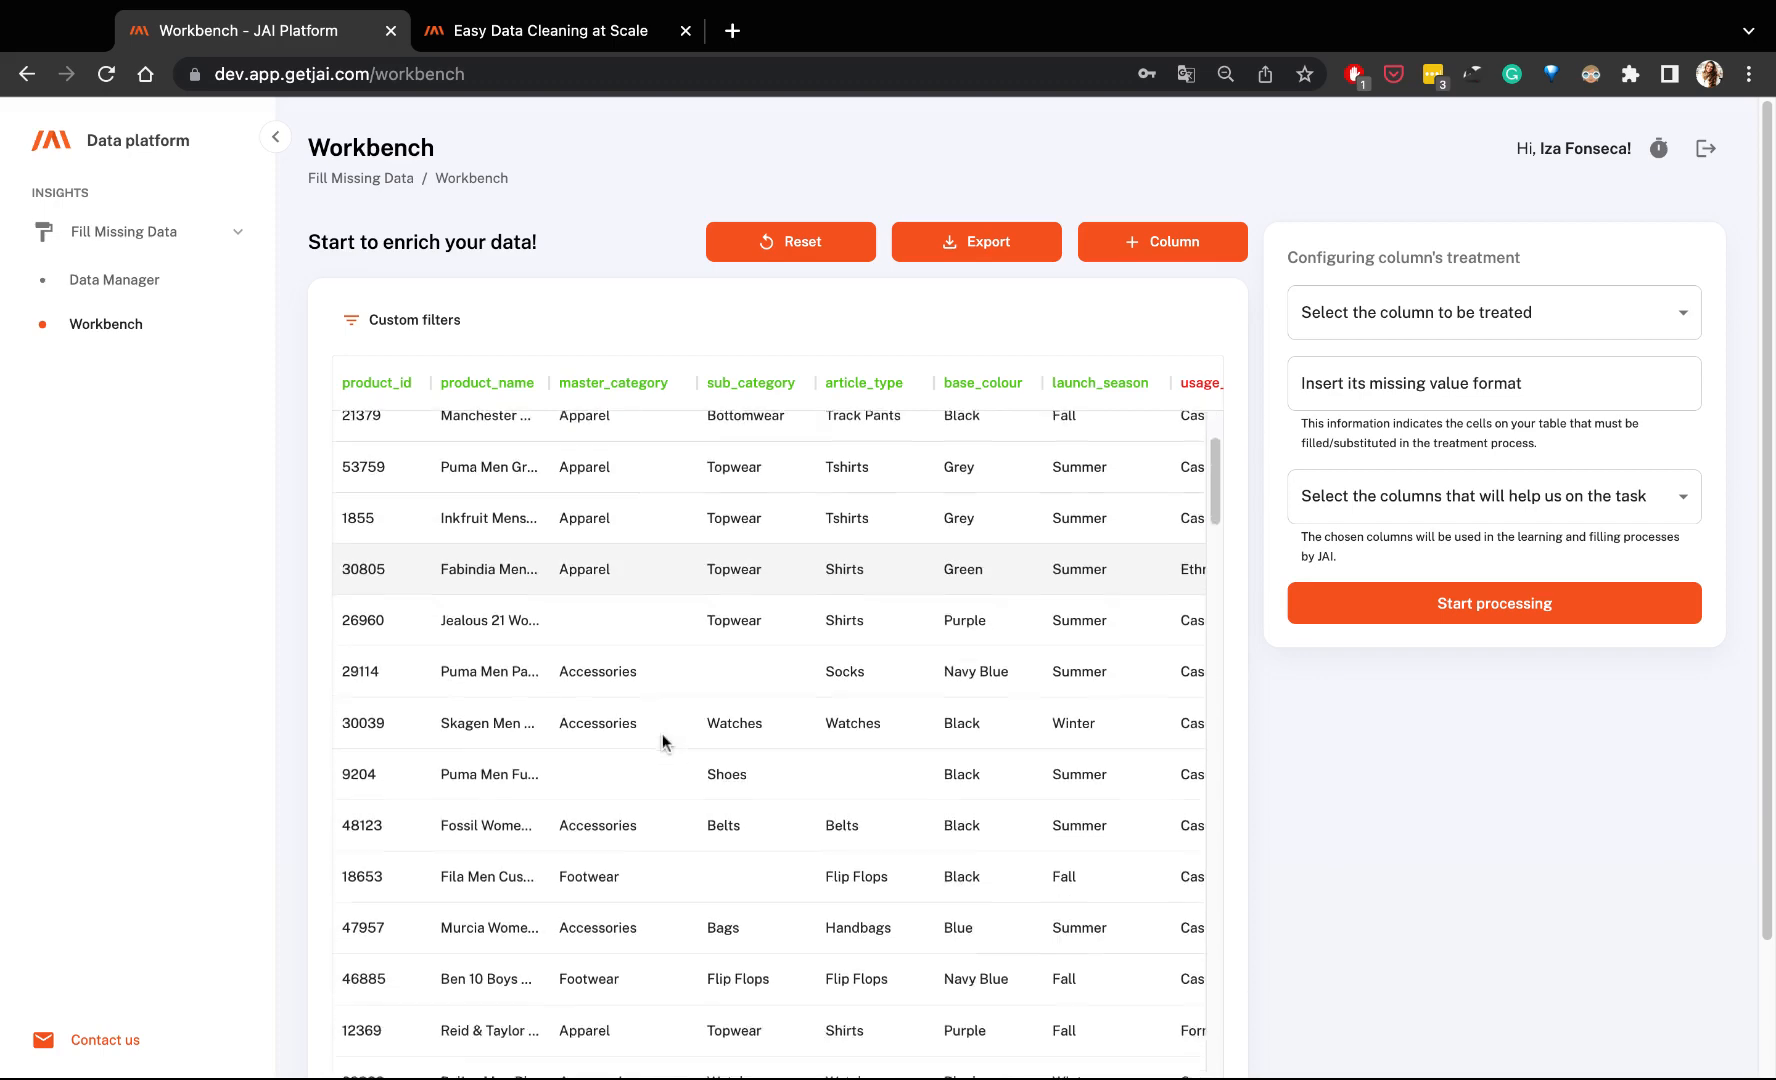
scroll(640, 645, "up", 2)
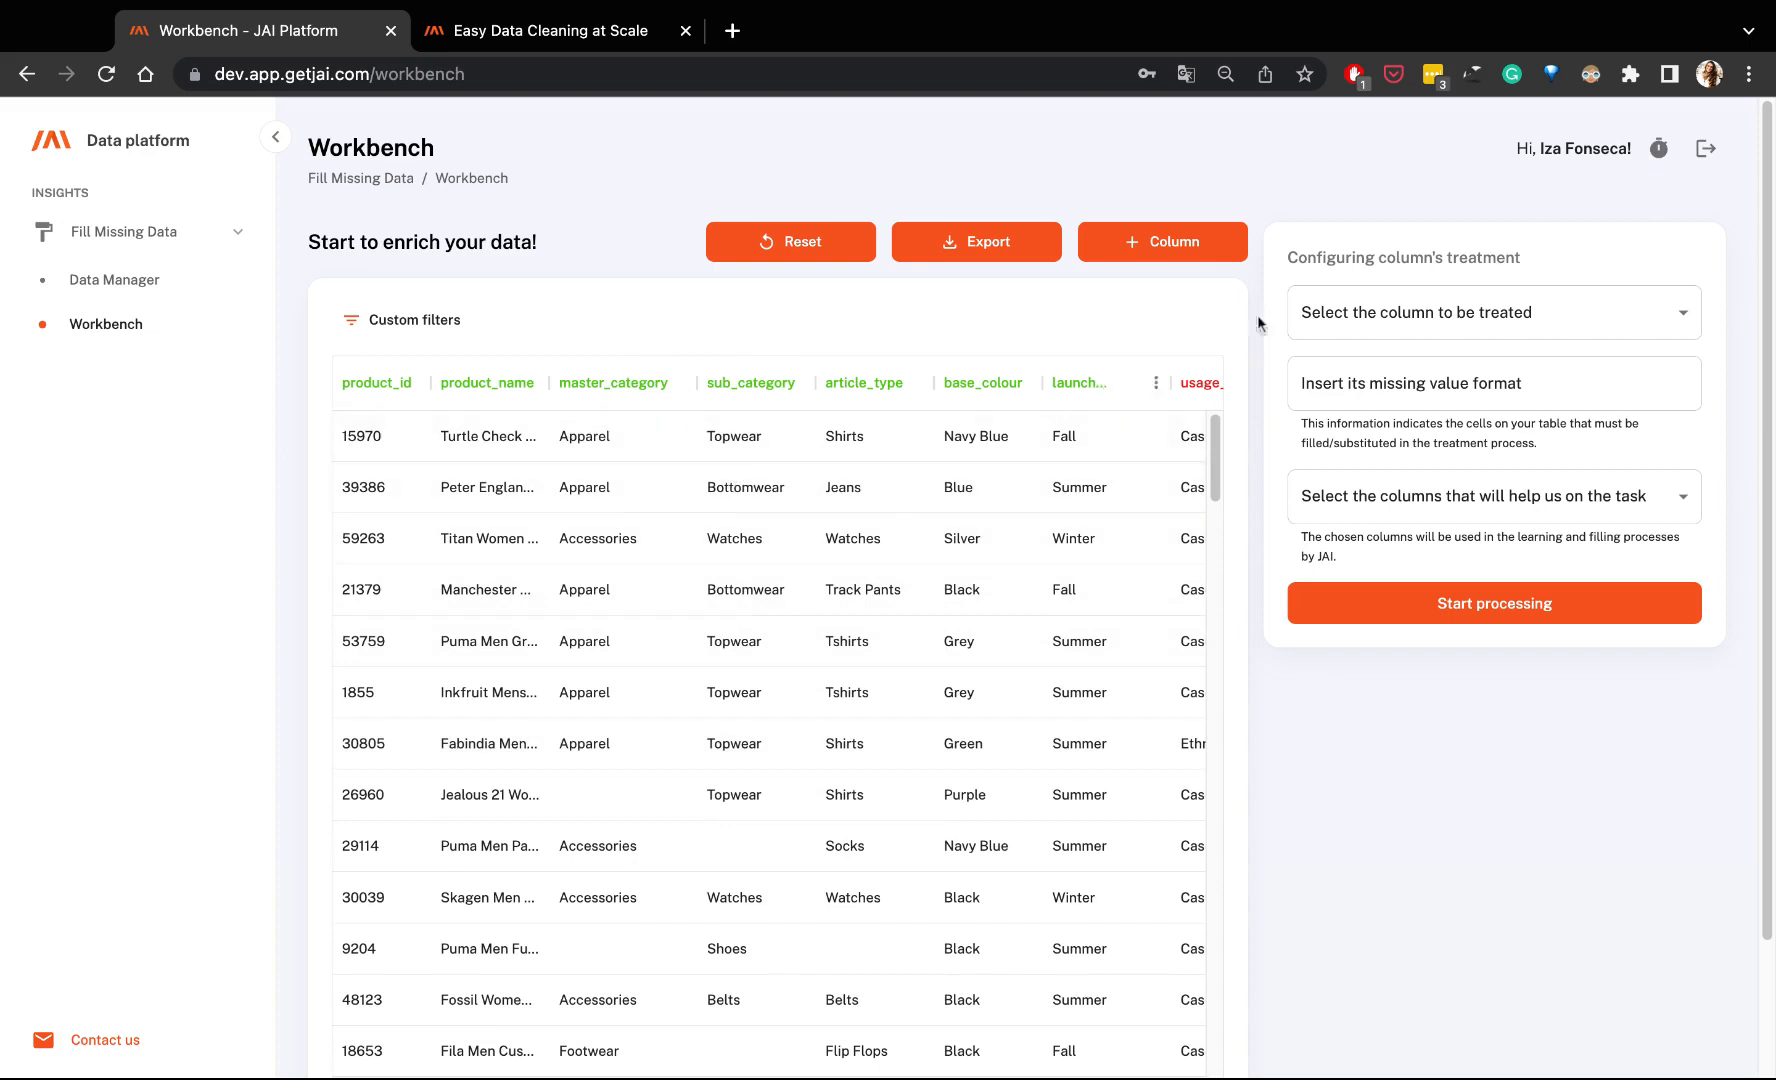
Process master_category as the column to be treated, with an empty missing value format and product_name as the helper column
left_click(1420, 315)
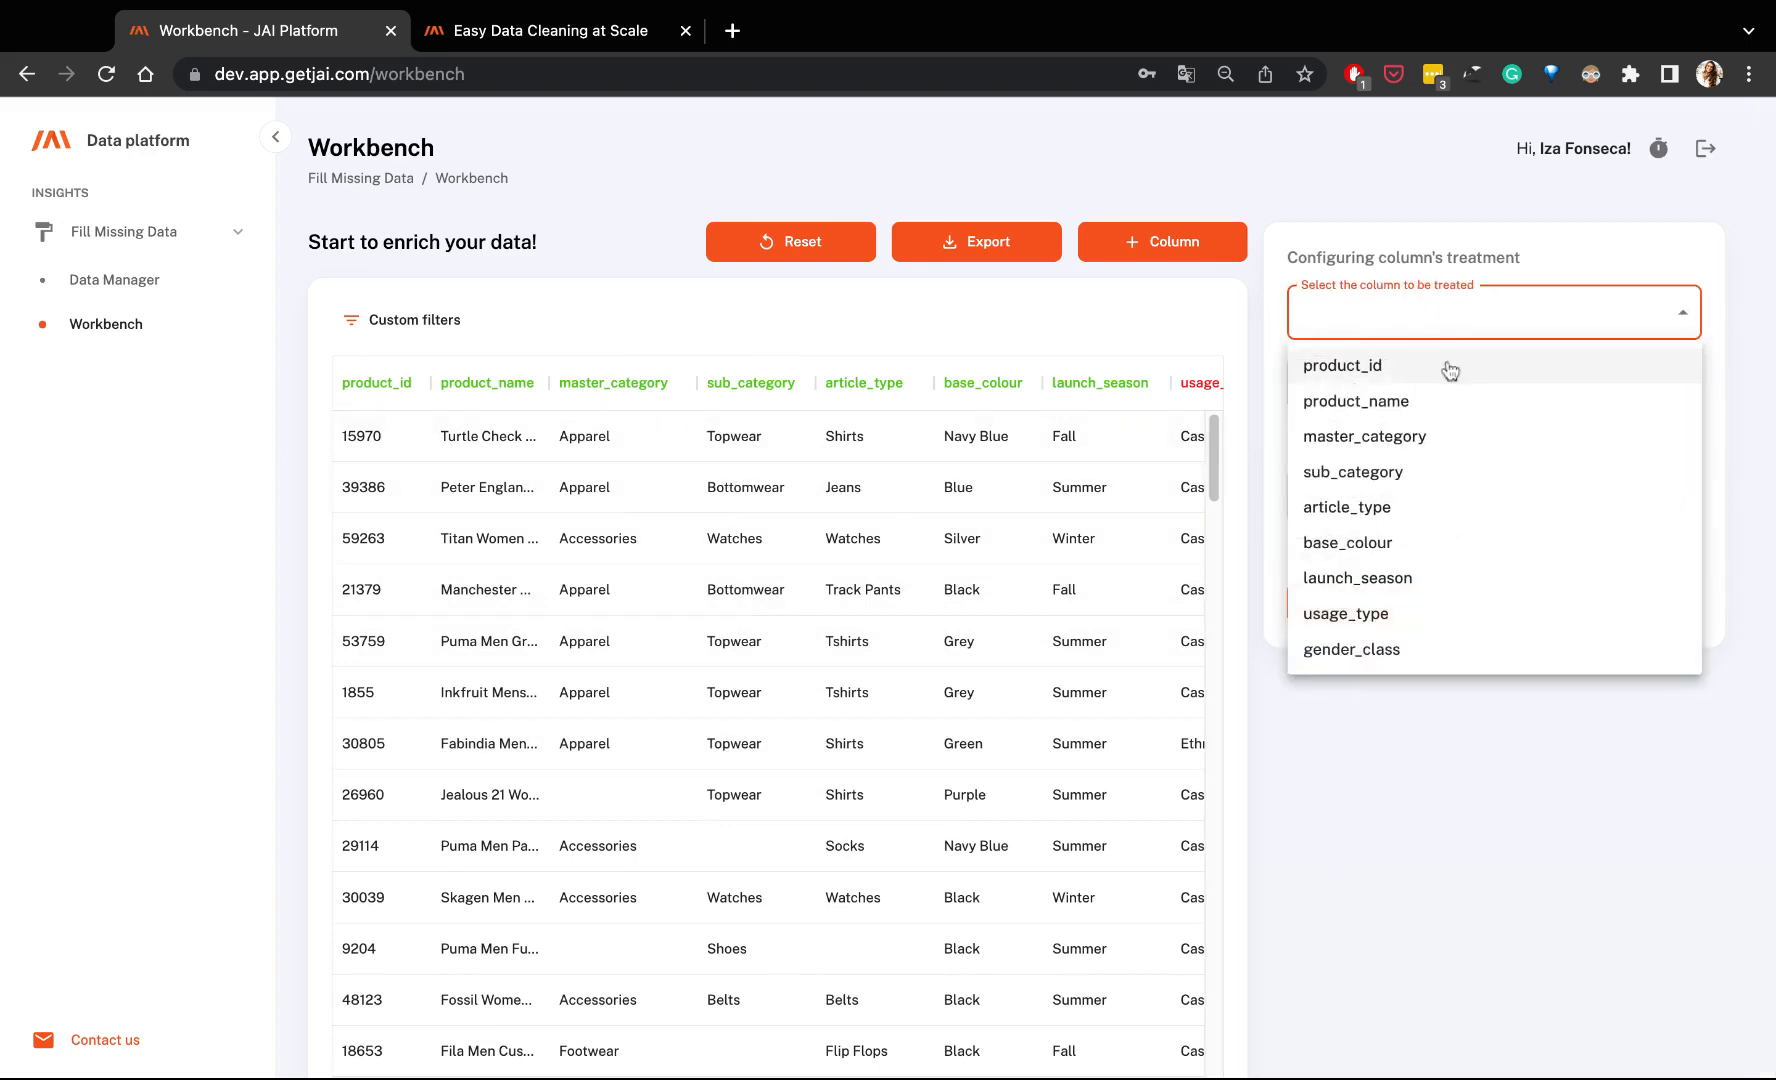
left_click(1450, 440)
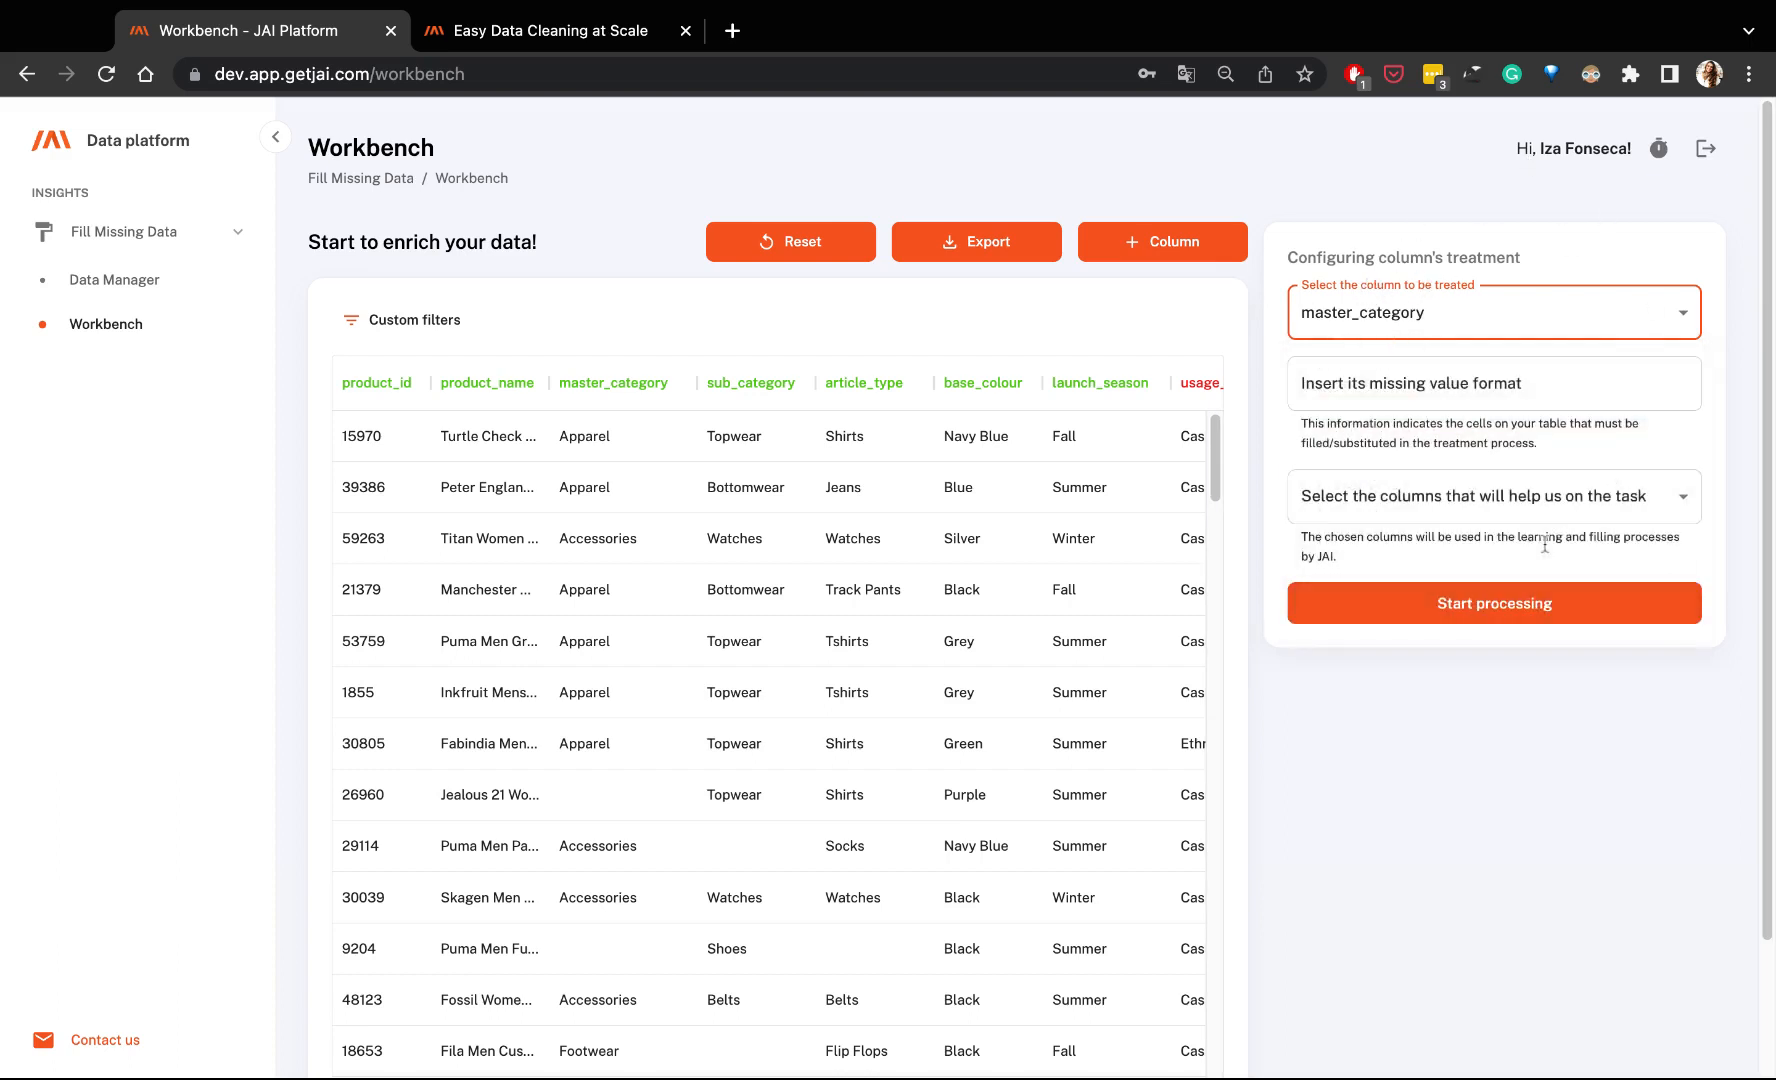
left_click(1398, 397)
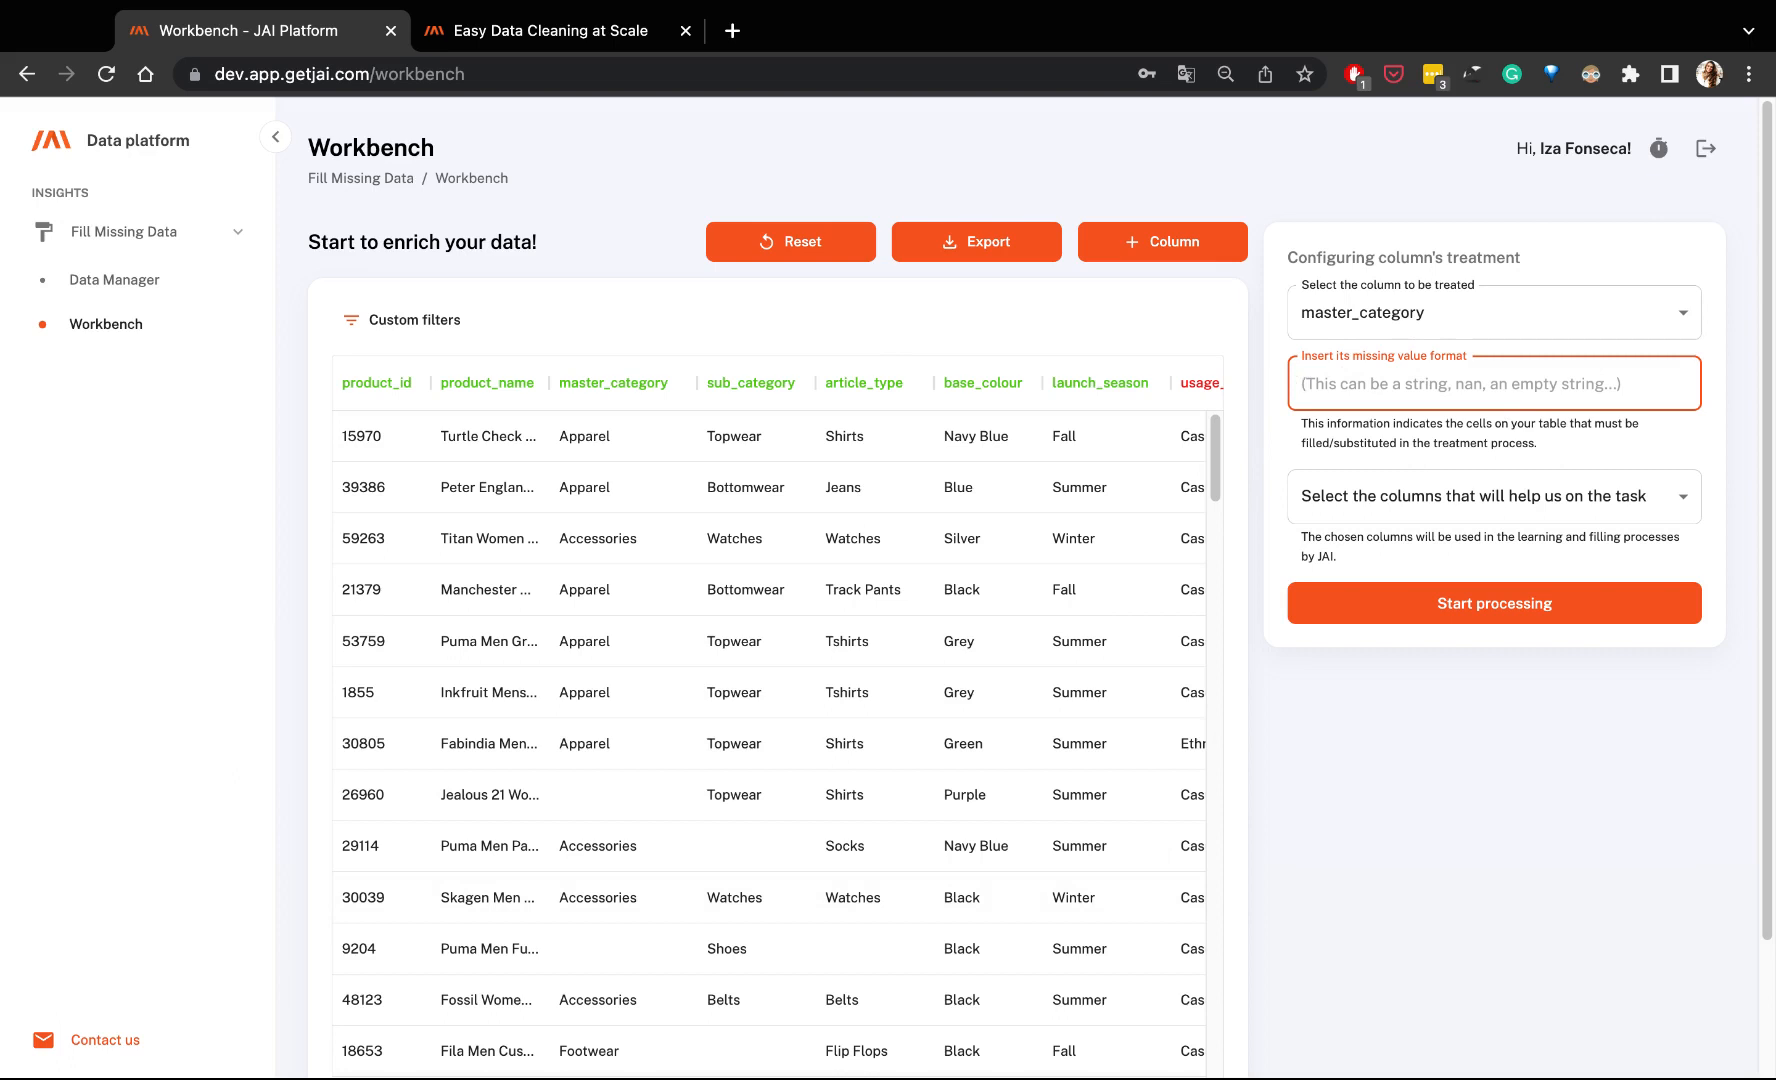
left_click(1430, 496)
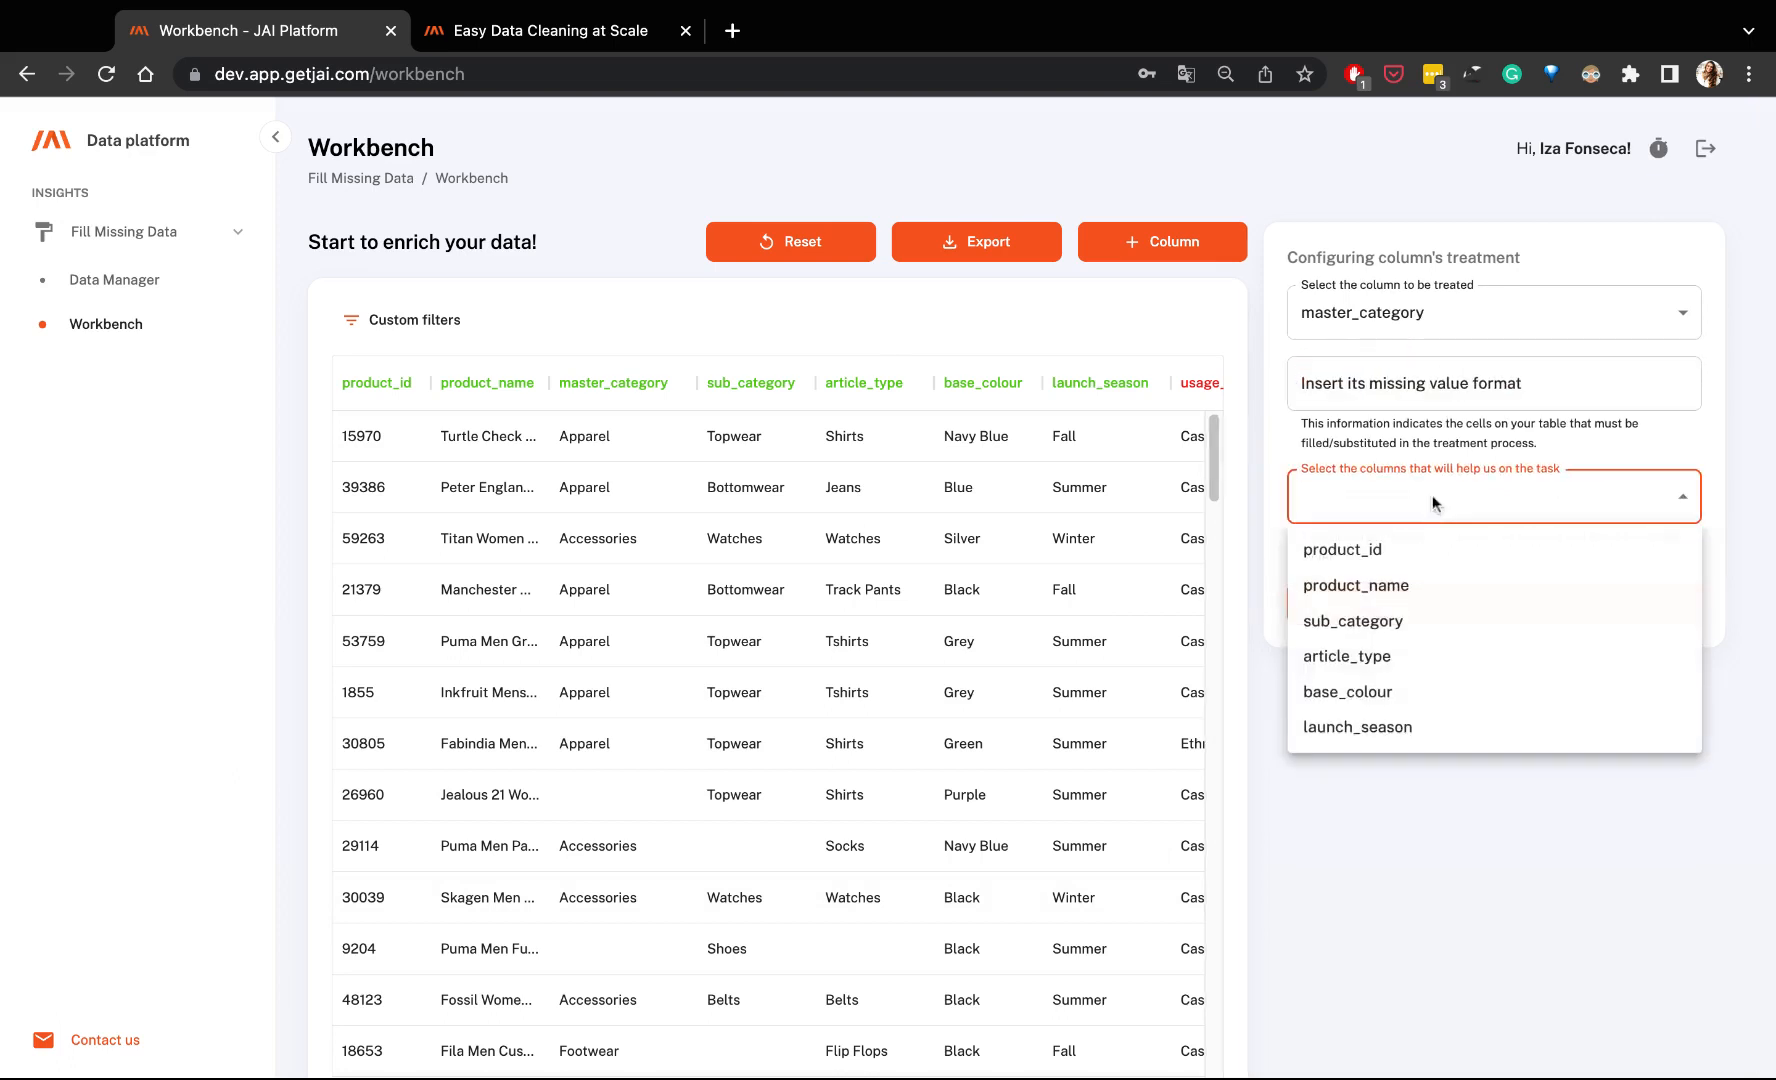
left_click(1459, 587)
left_click(1546, 819)
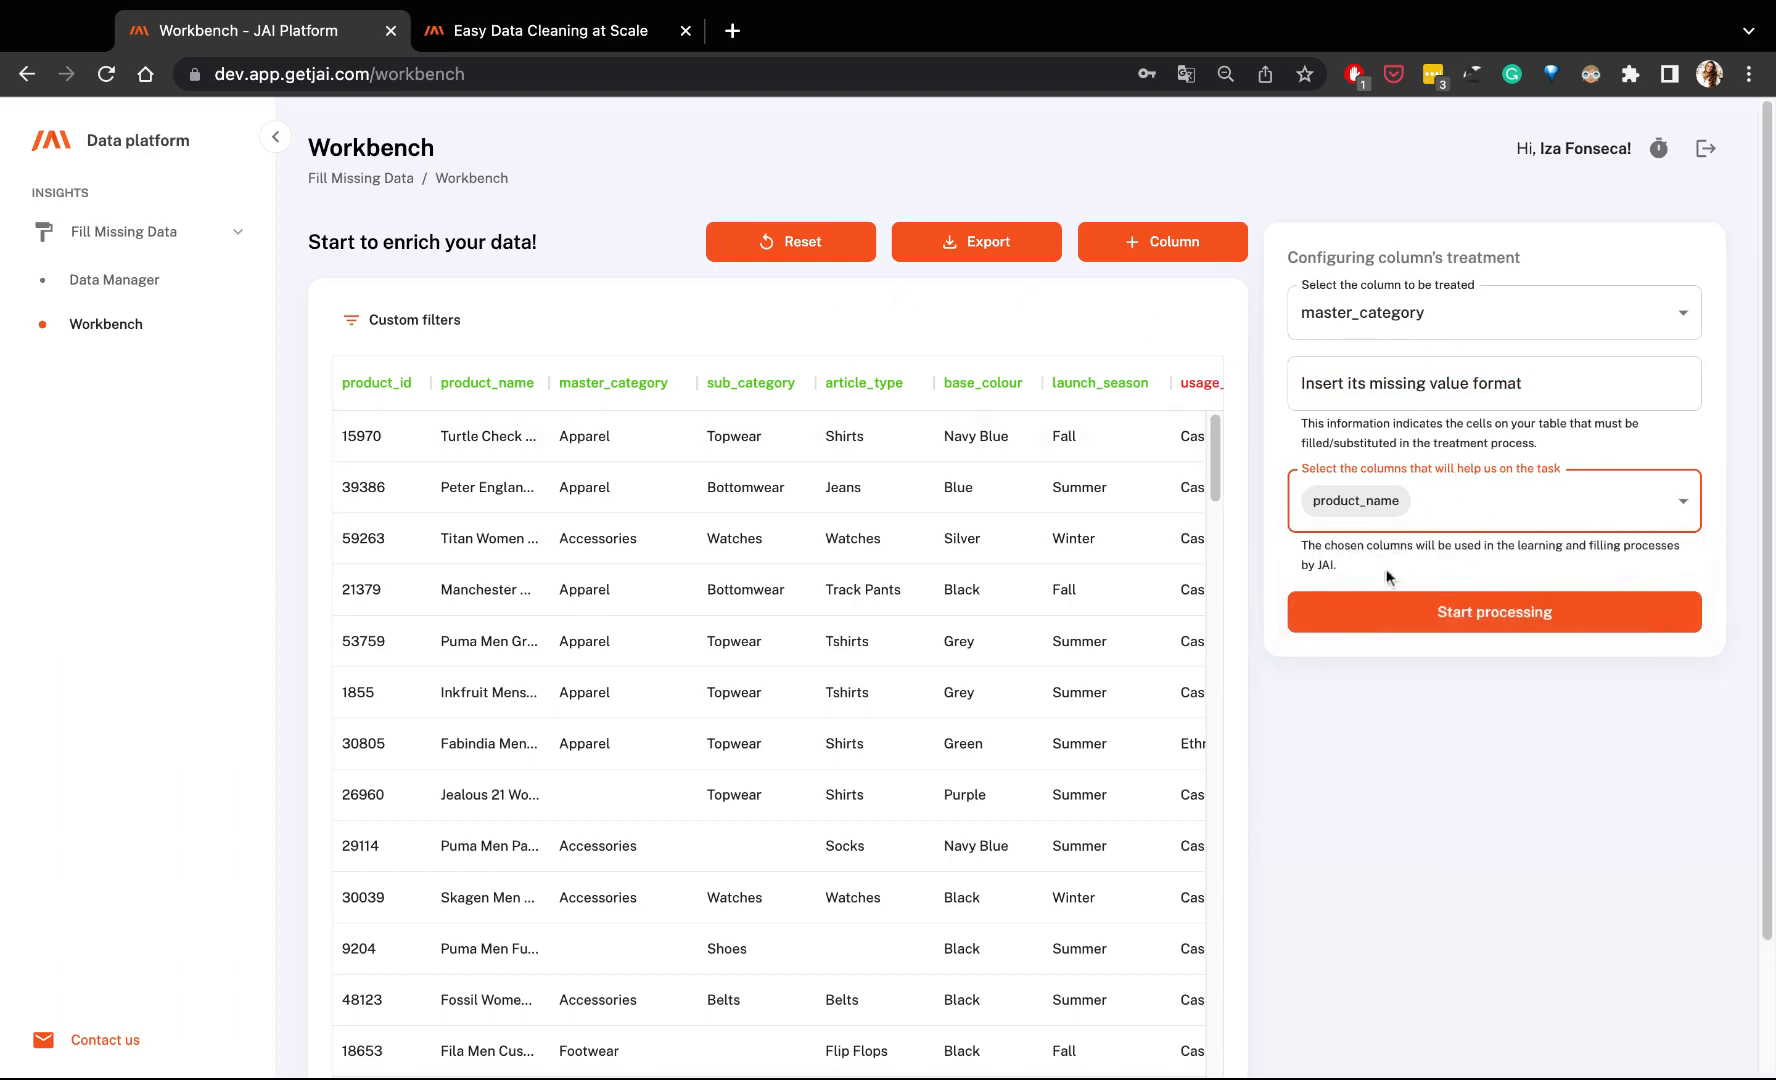
left_click(1437, 632)
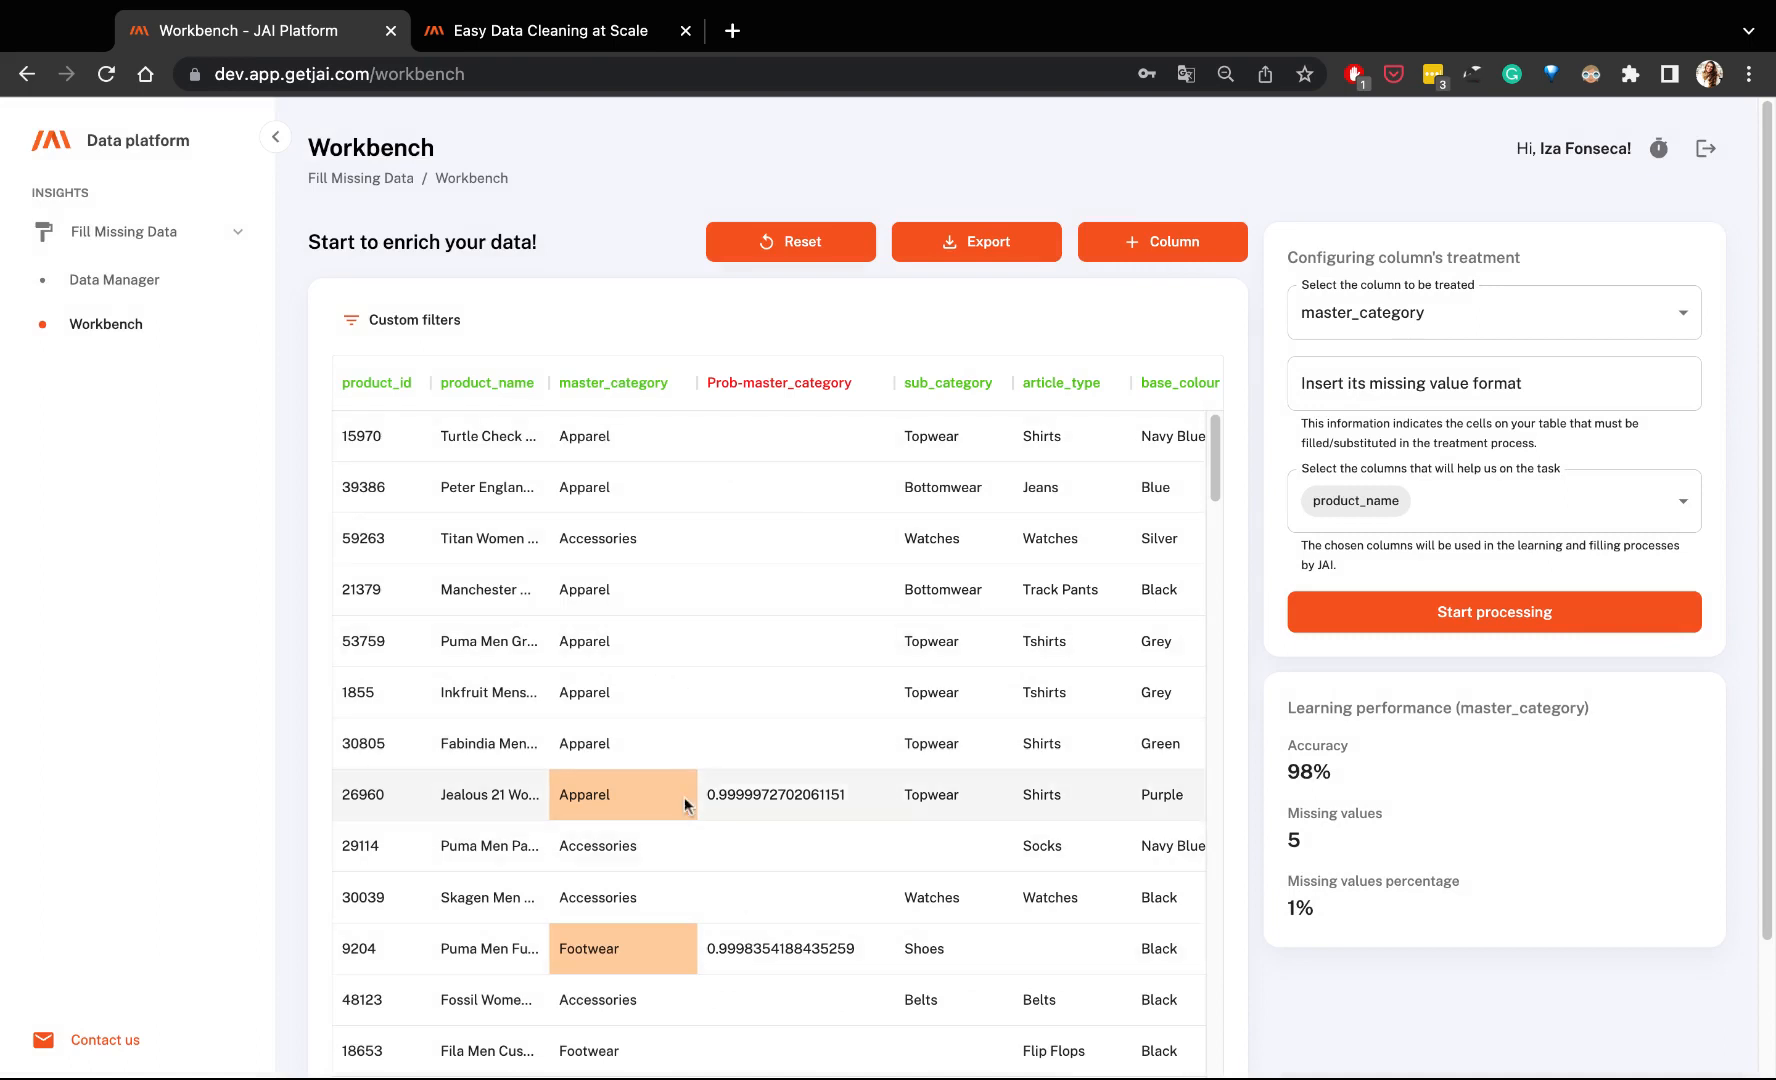
Review the highlighted predicted values in the master_category column and their probabilities
scroll(684, 796, "down", 2)
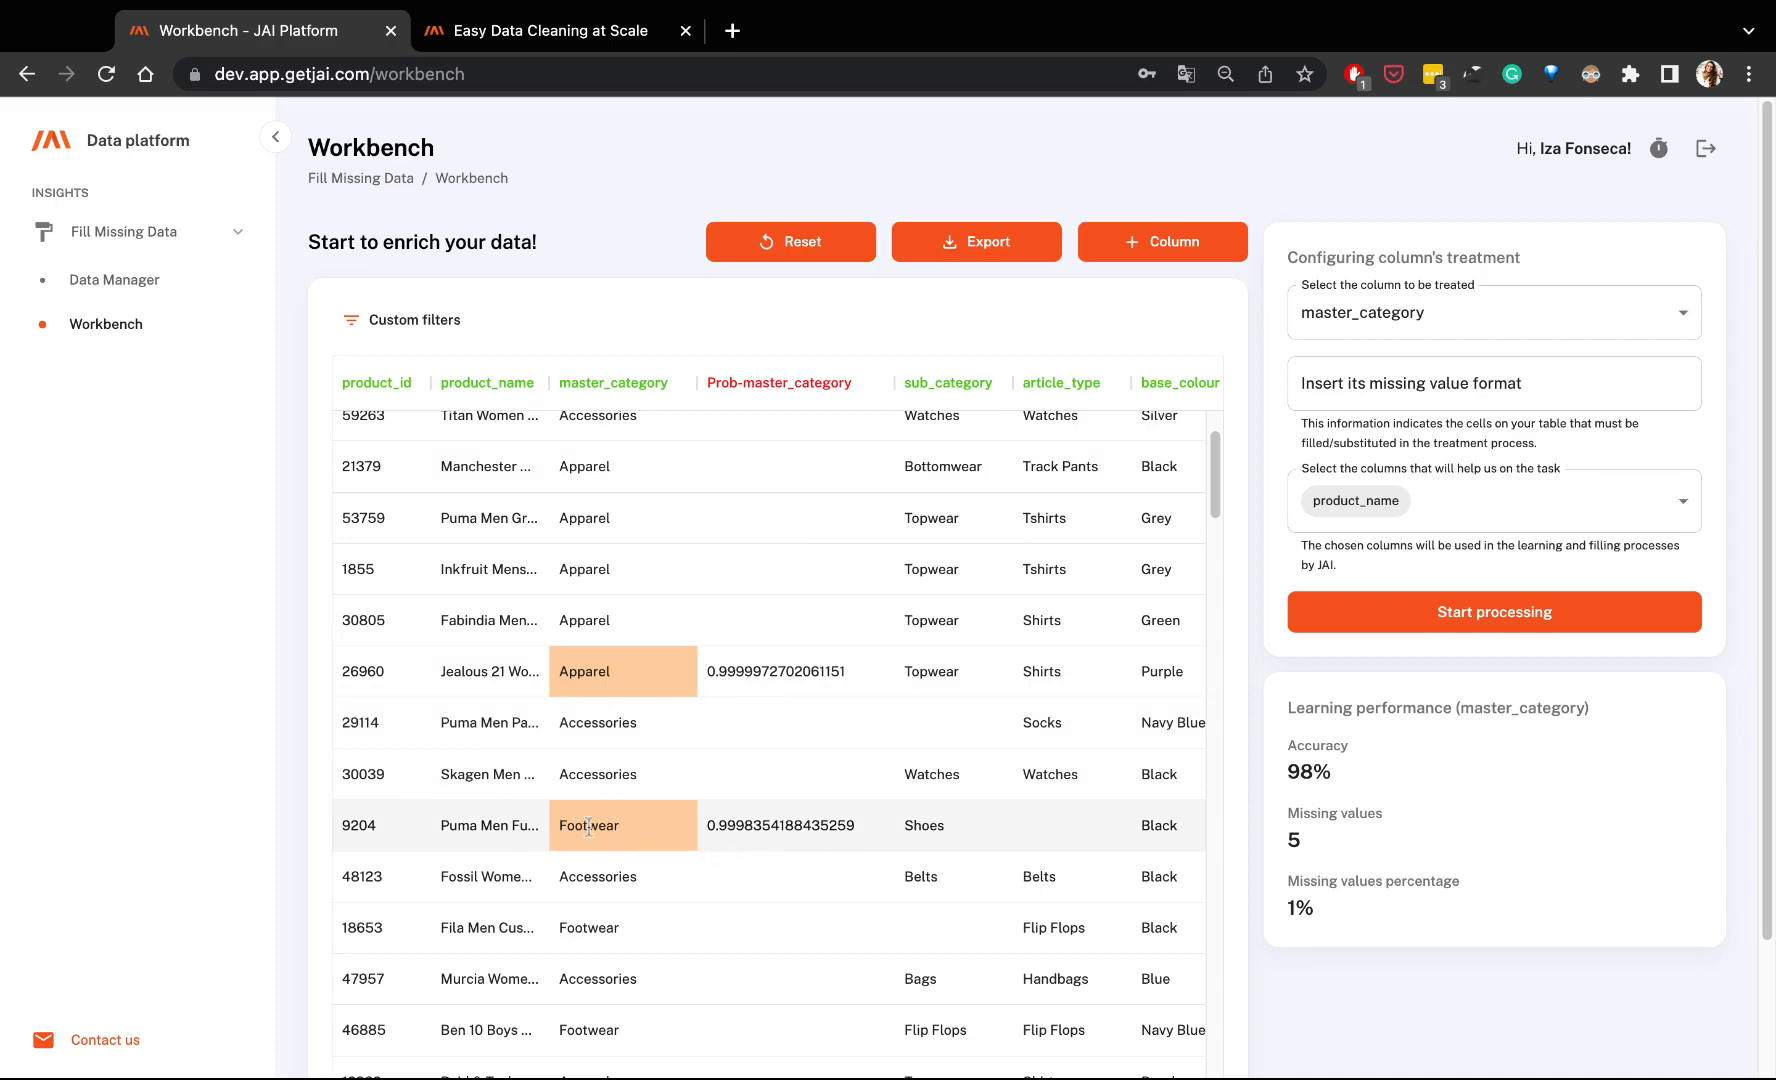
scroll(774, 834, "down", 4)
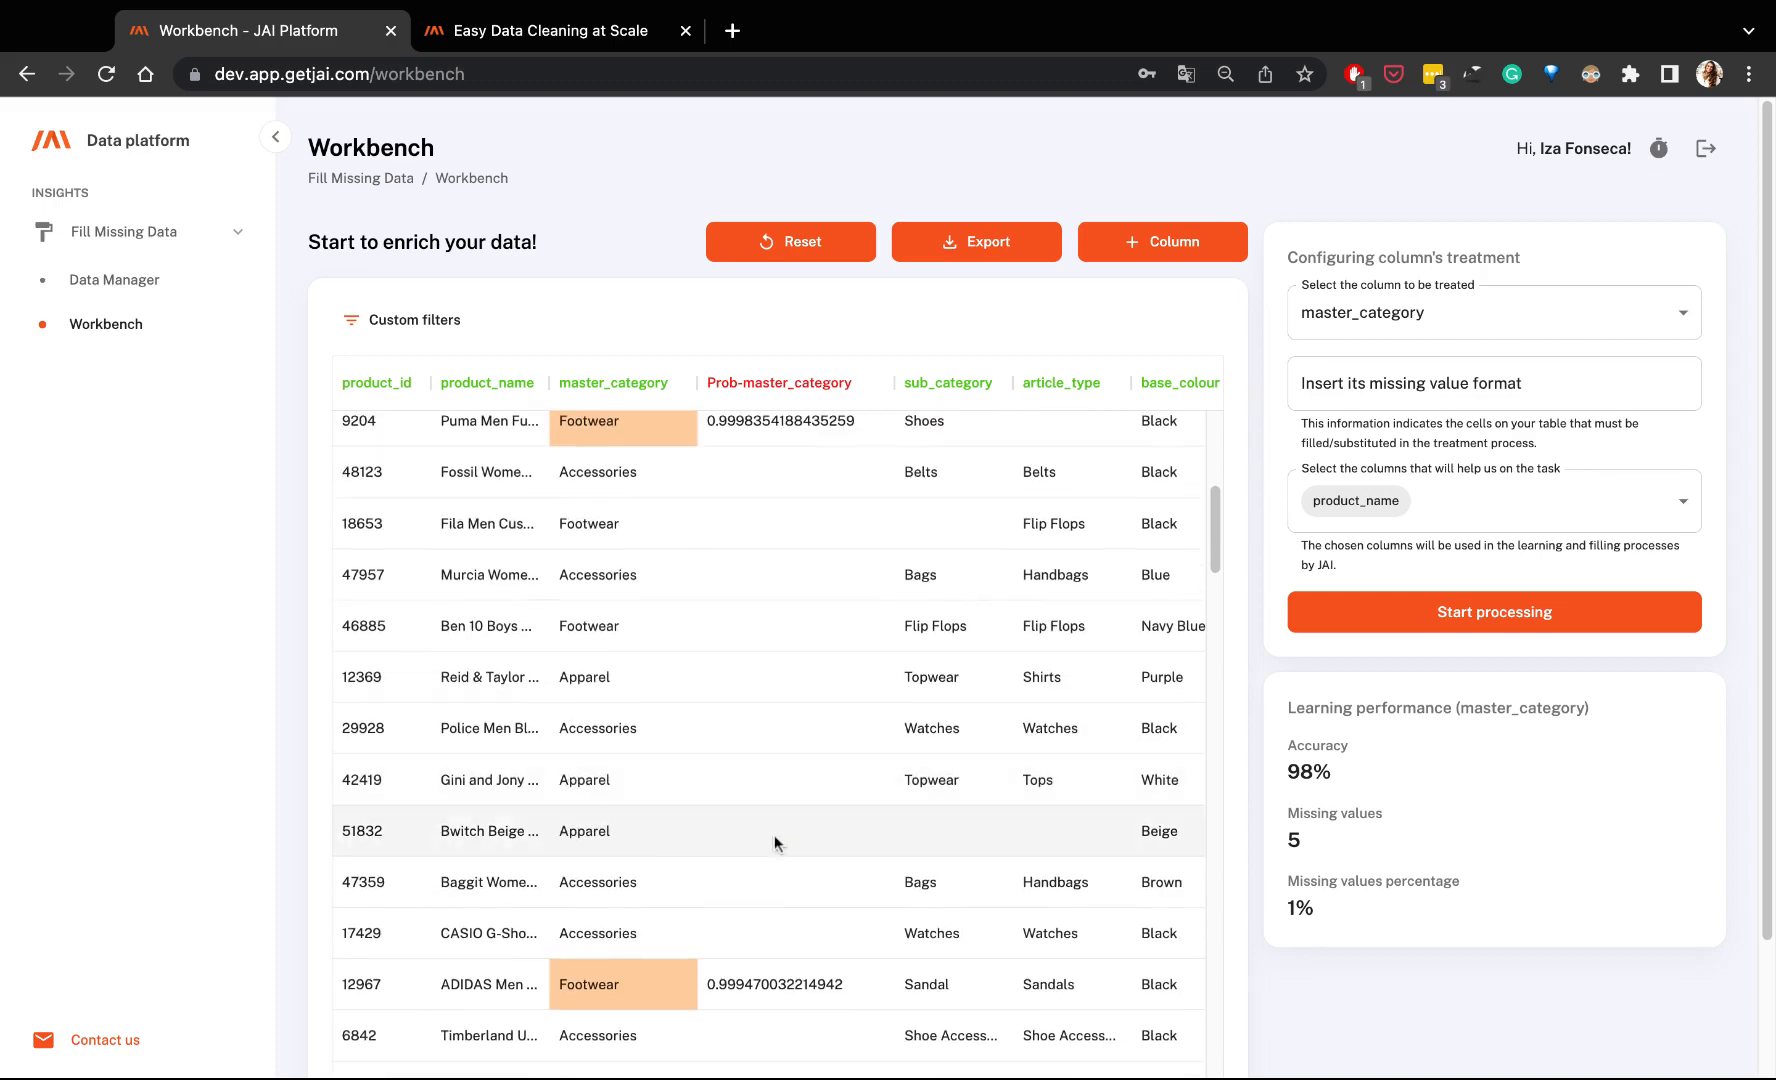
scroll(740, 1012, "down", 4)
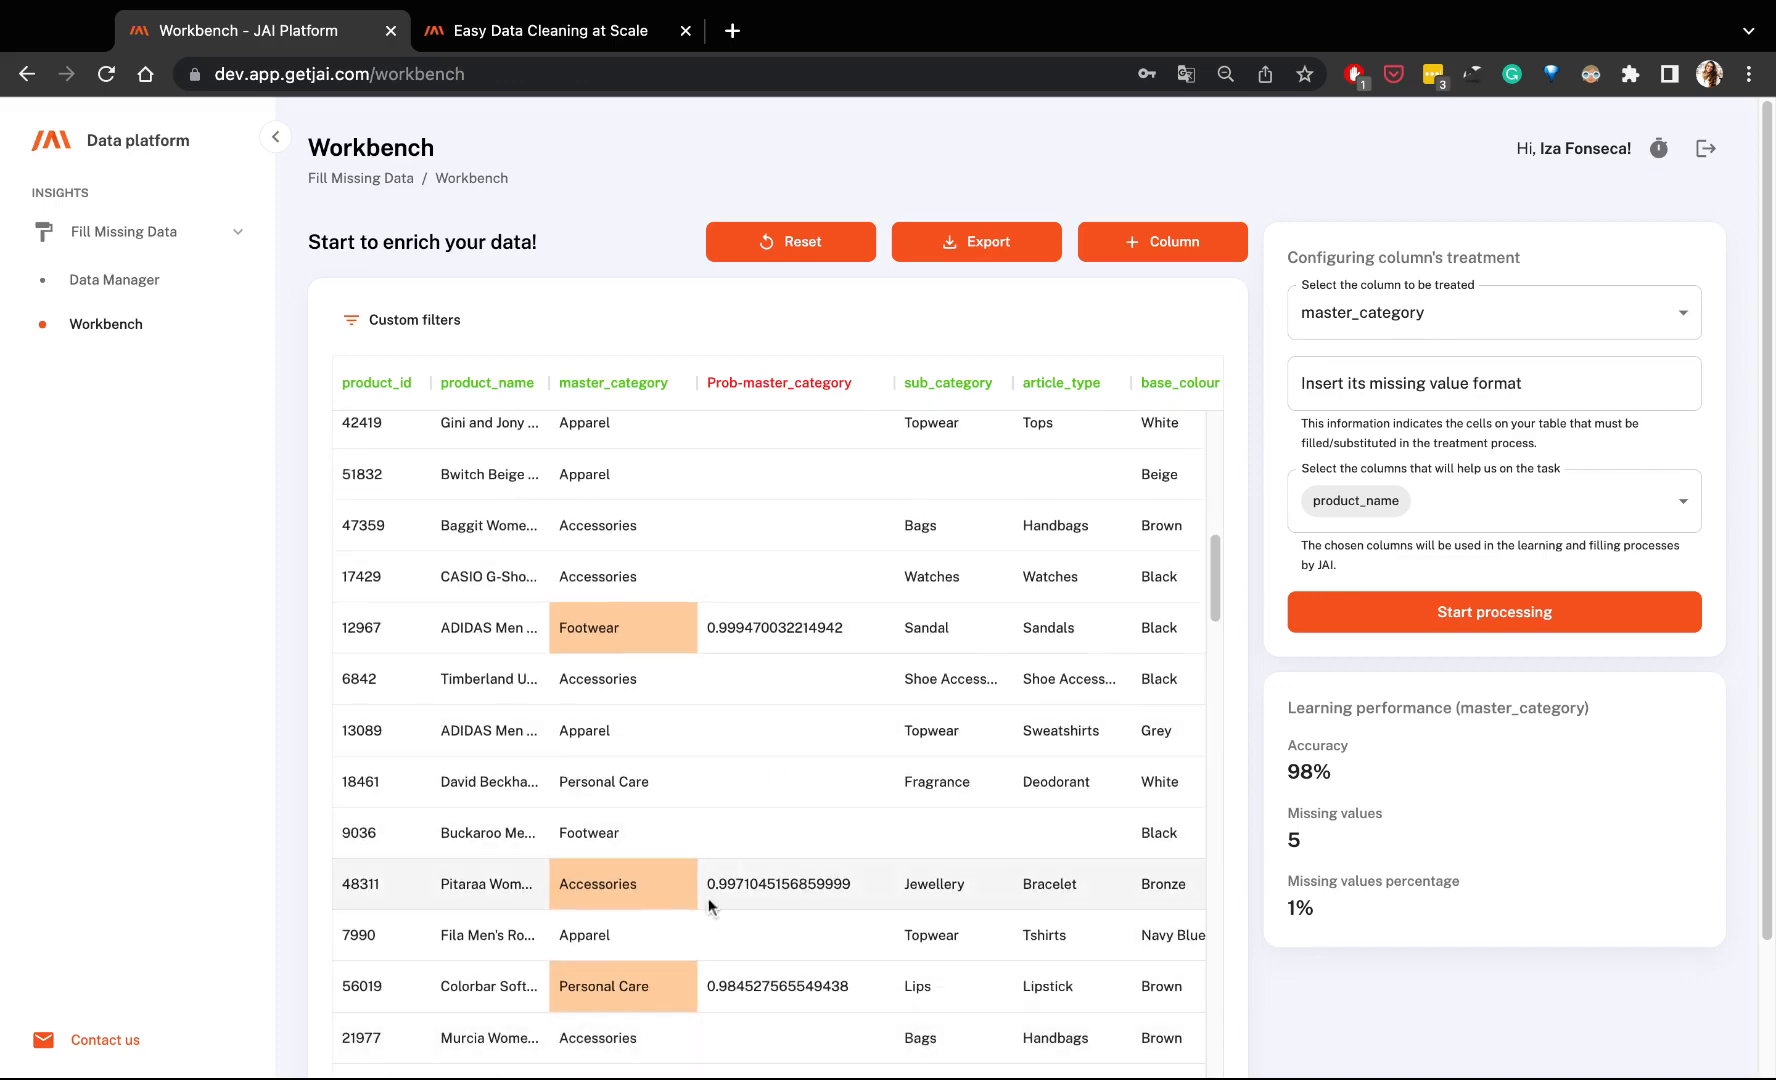
scroll(781, 951, "down", 4)
scroll(634, 920, "up", 9)
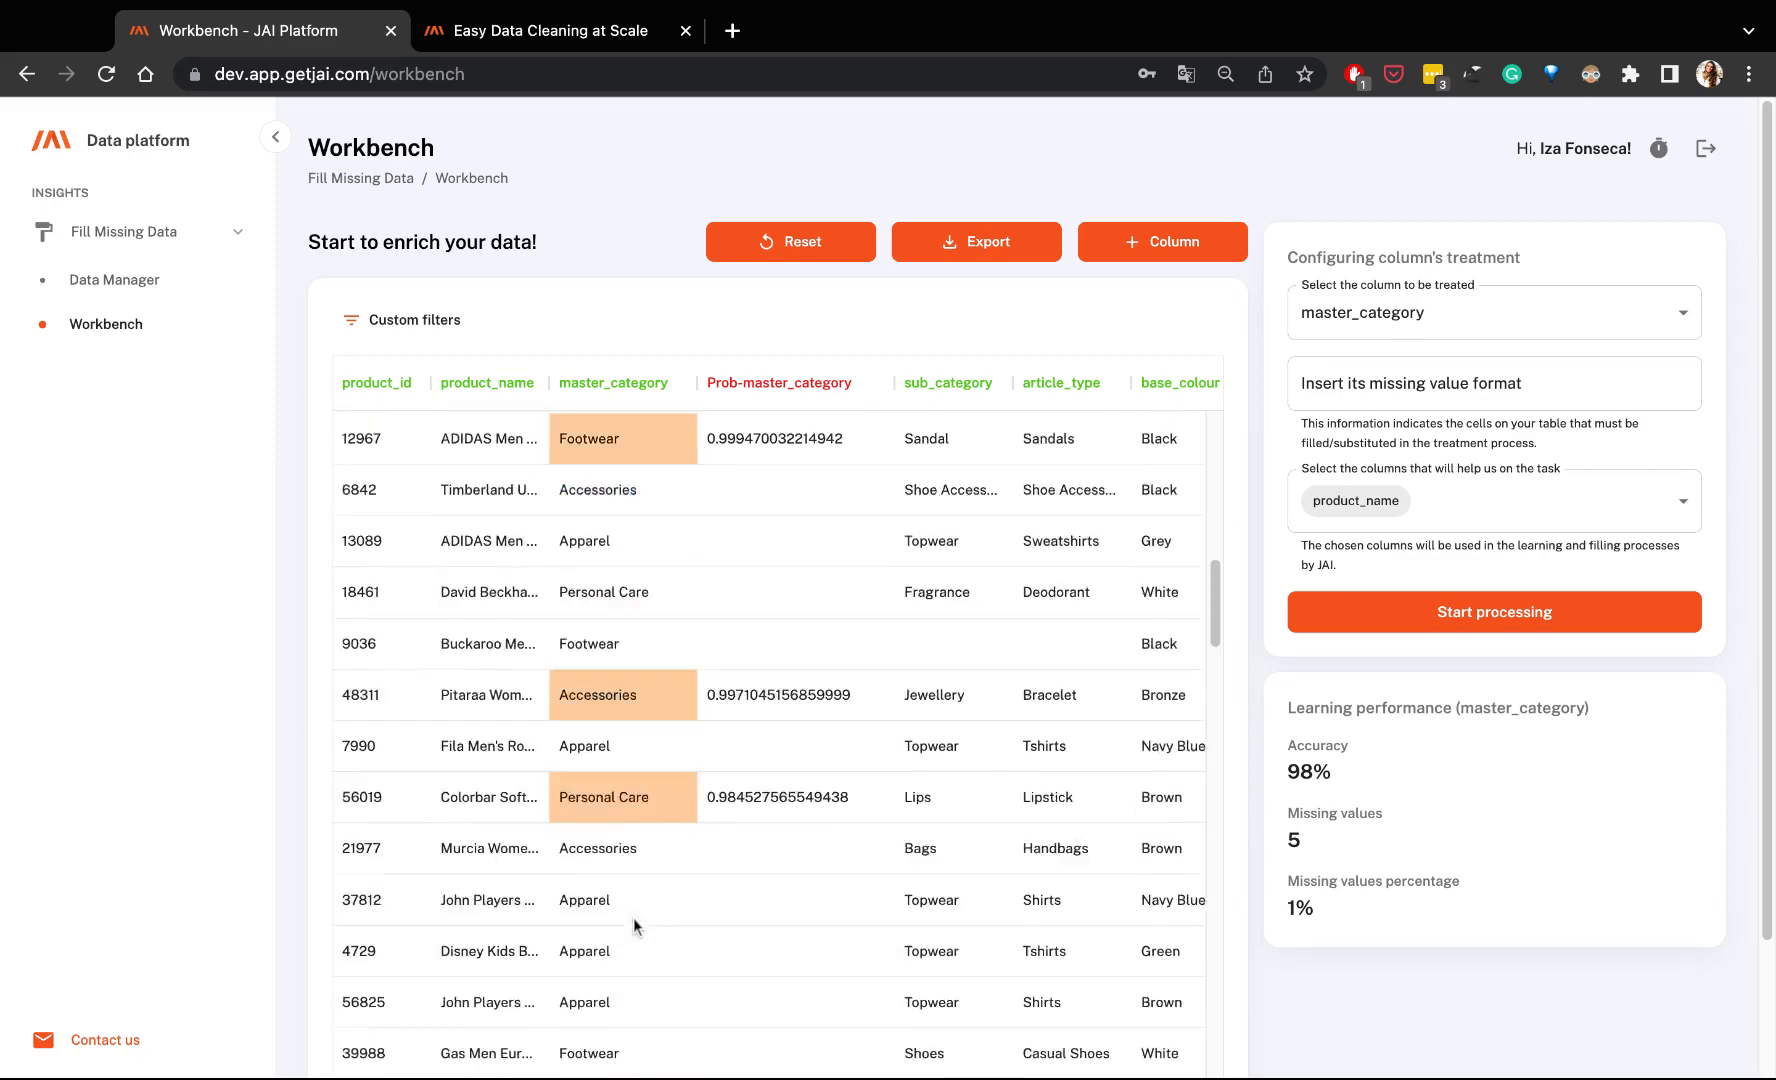
Filter the table with a Predictions filter on master_category and look over the filtered rows
left_click(410, 321)
left_click(872, 521)
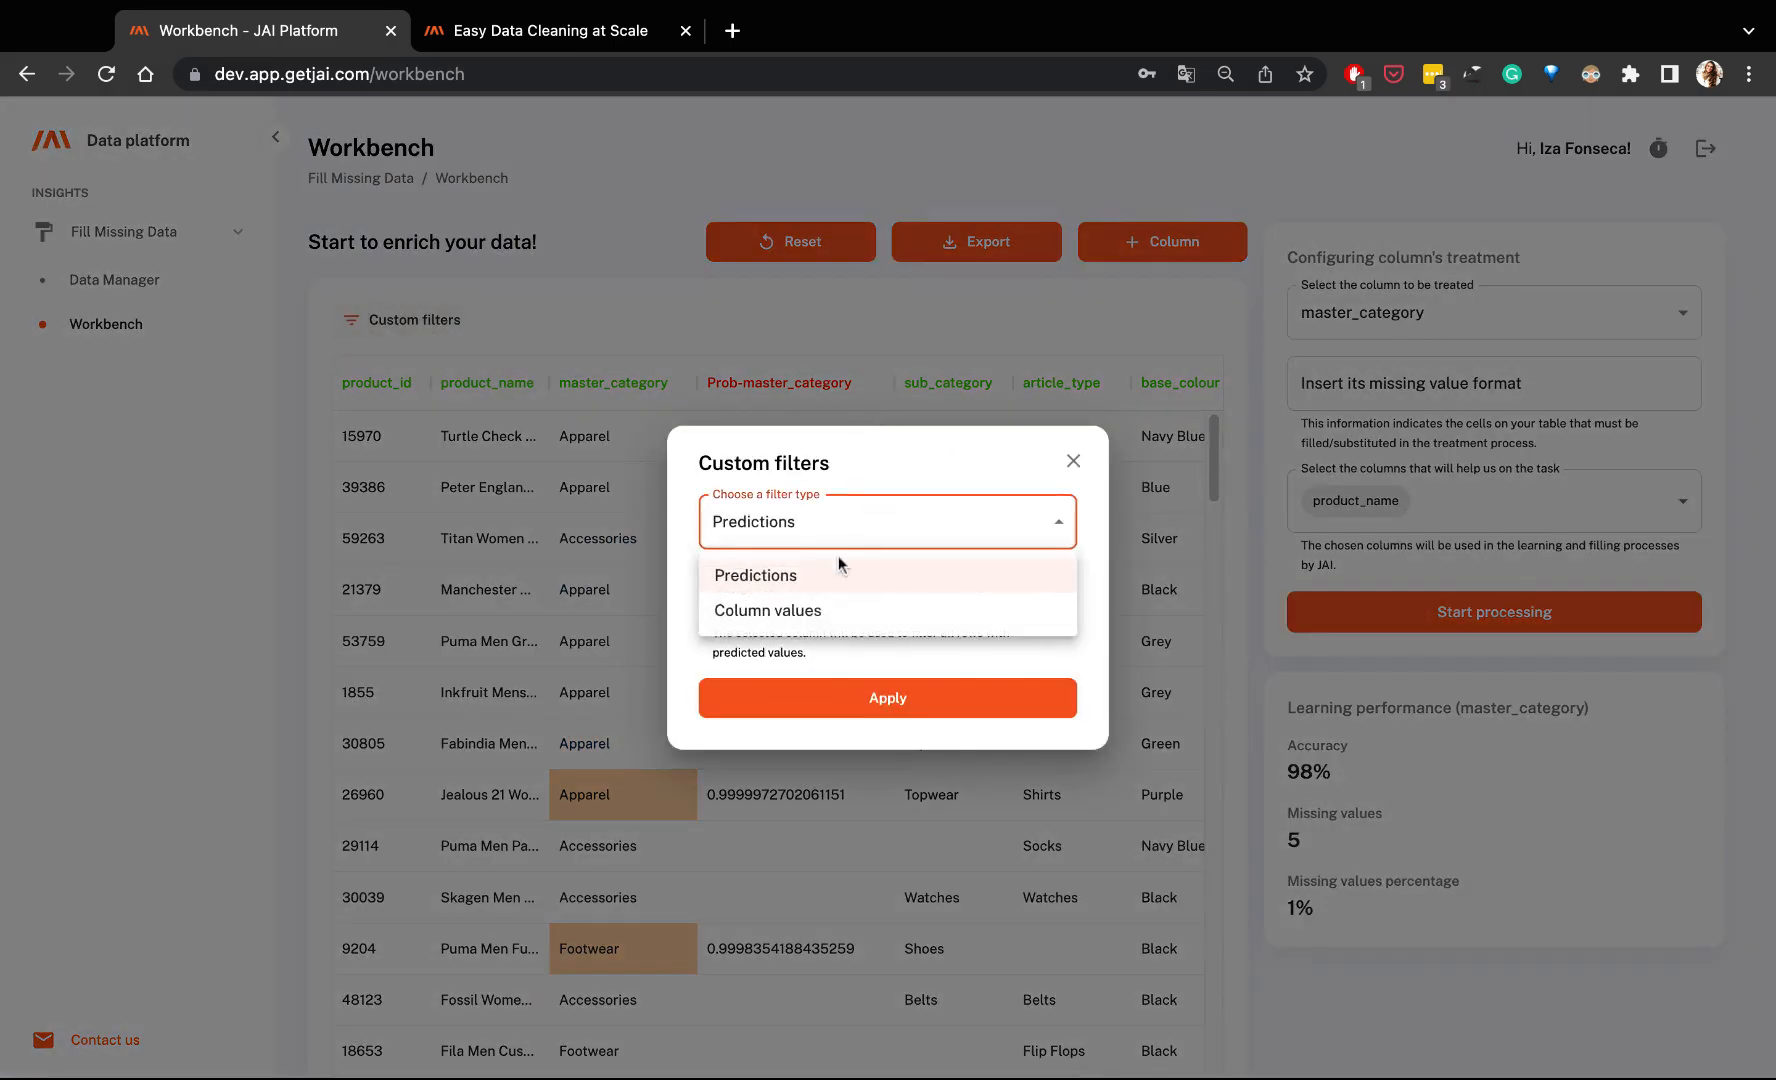
left_click(824, 587)
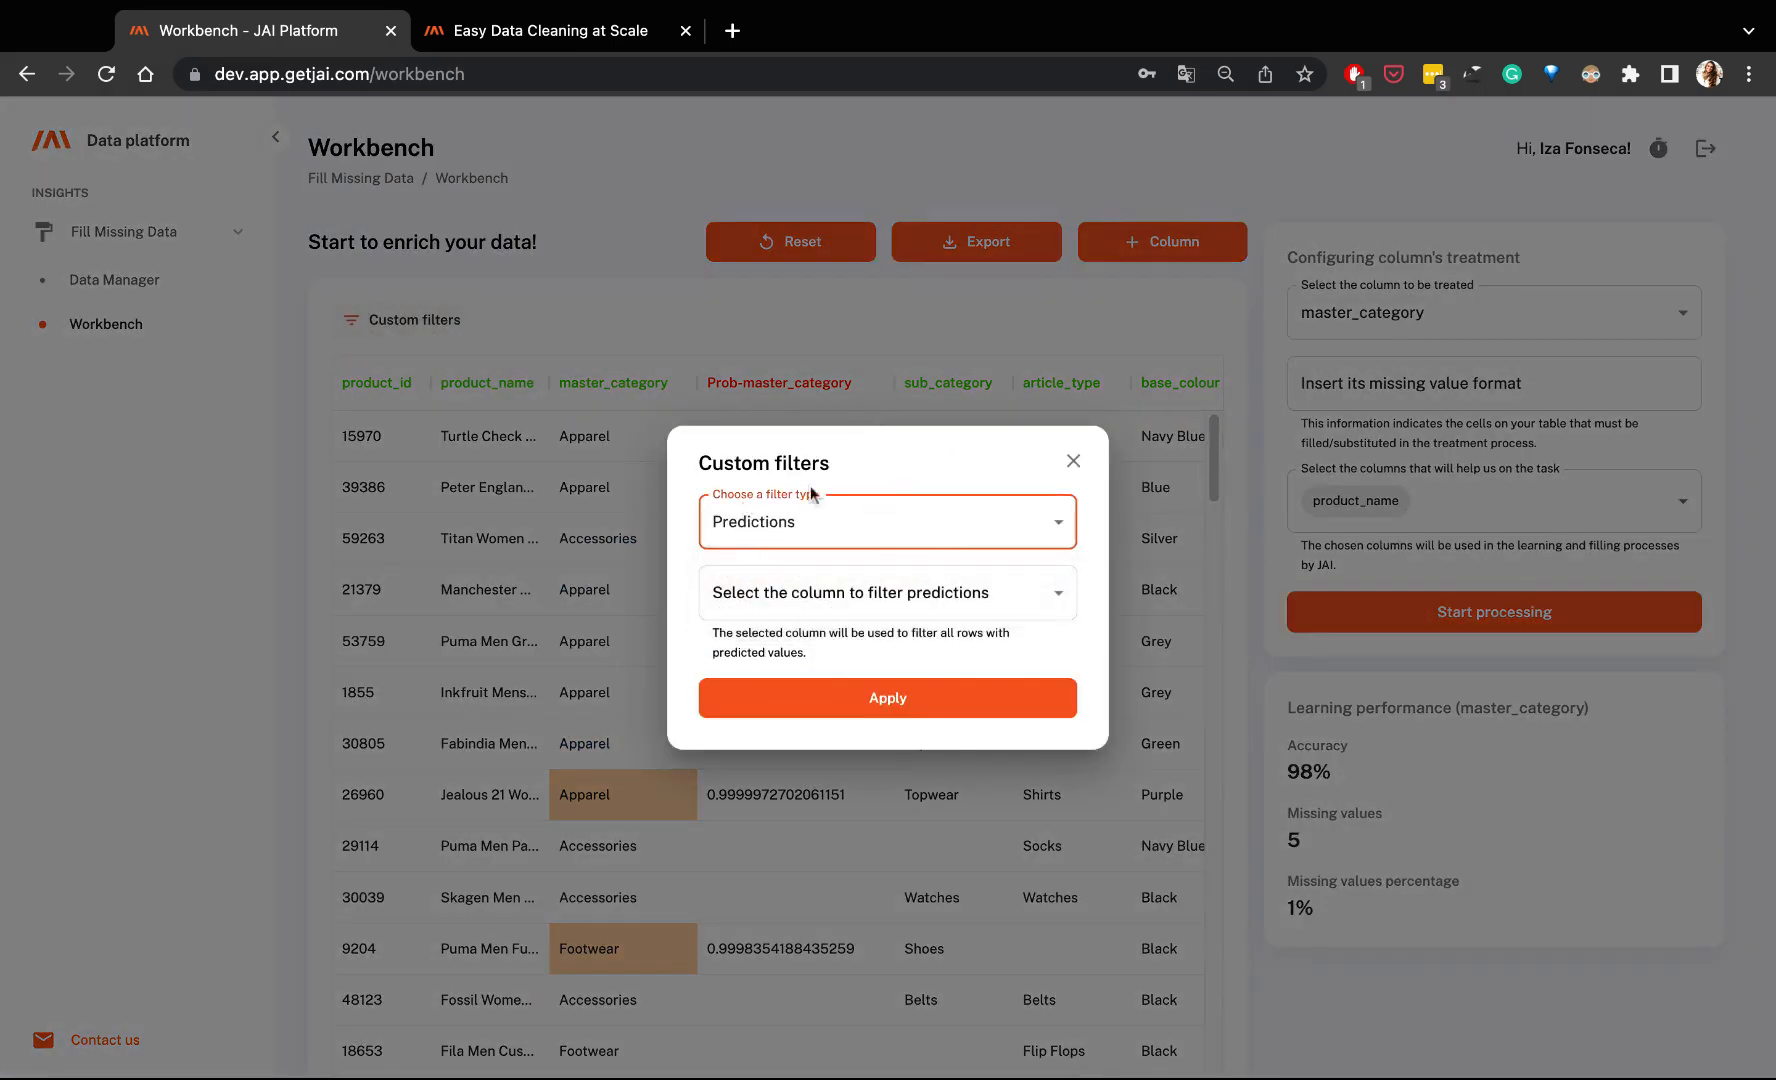
left_click(808, 598)
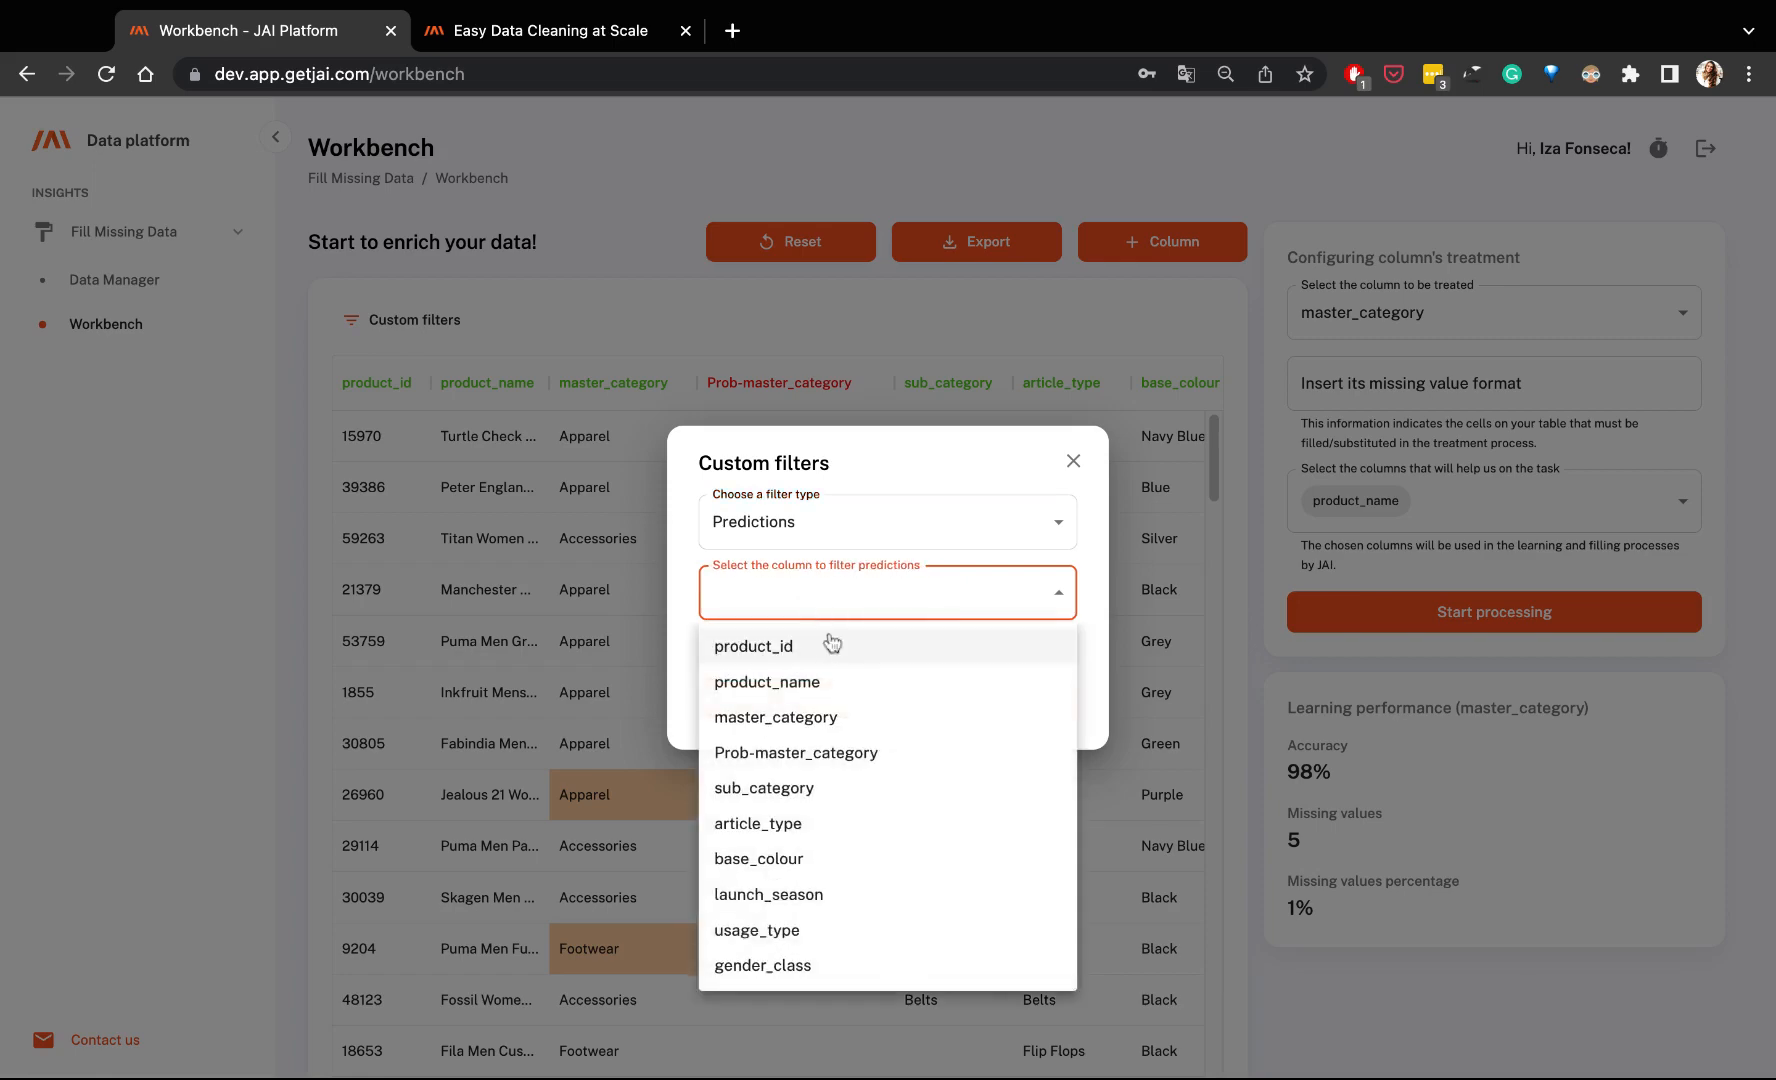
left_click(835, 720)
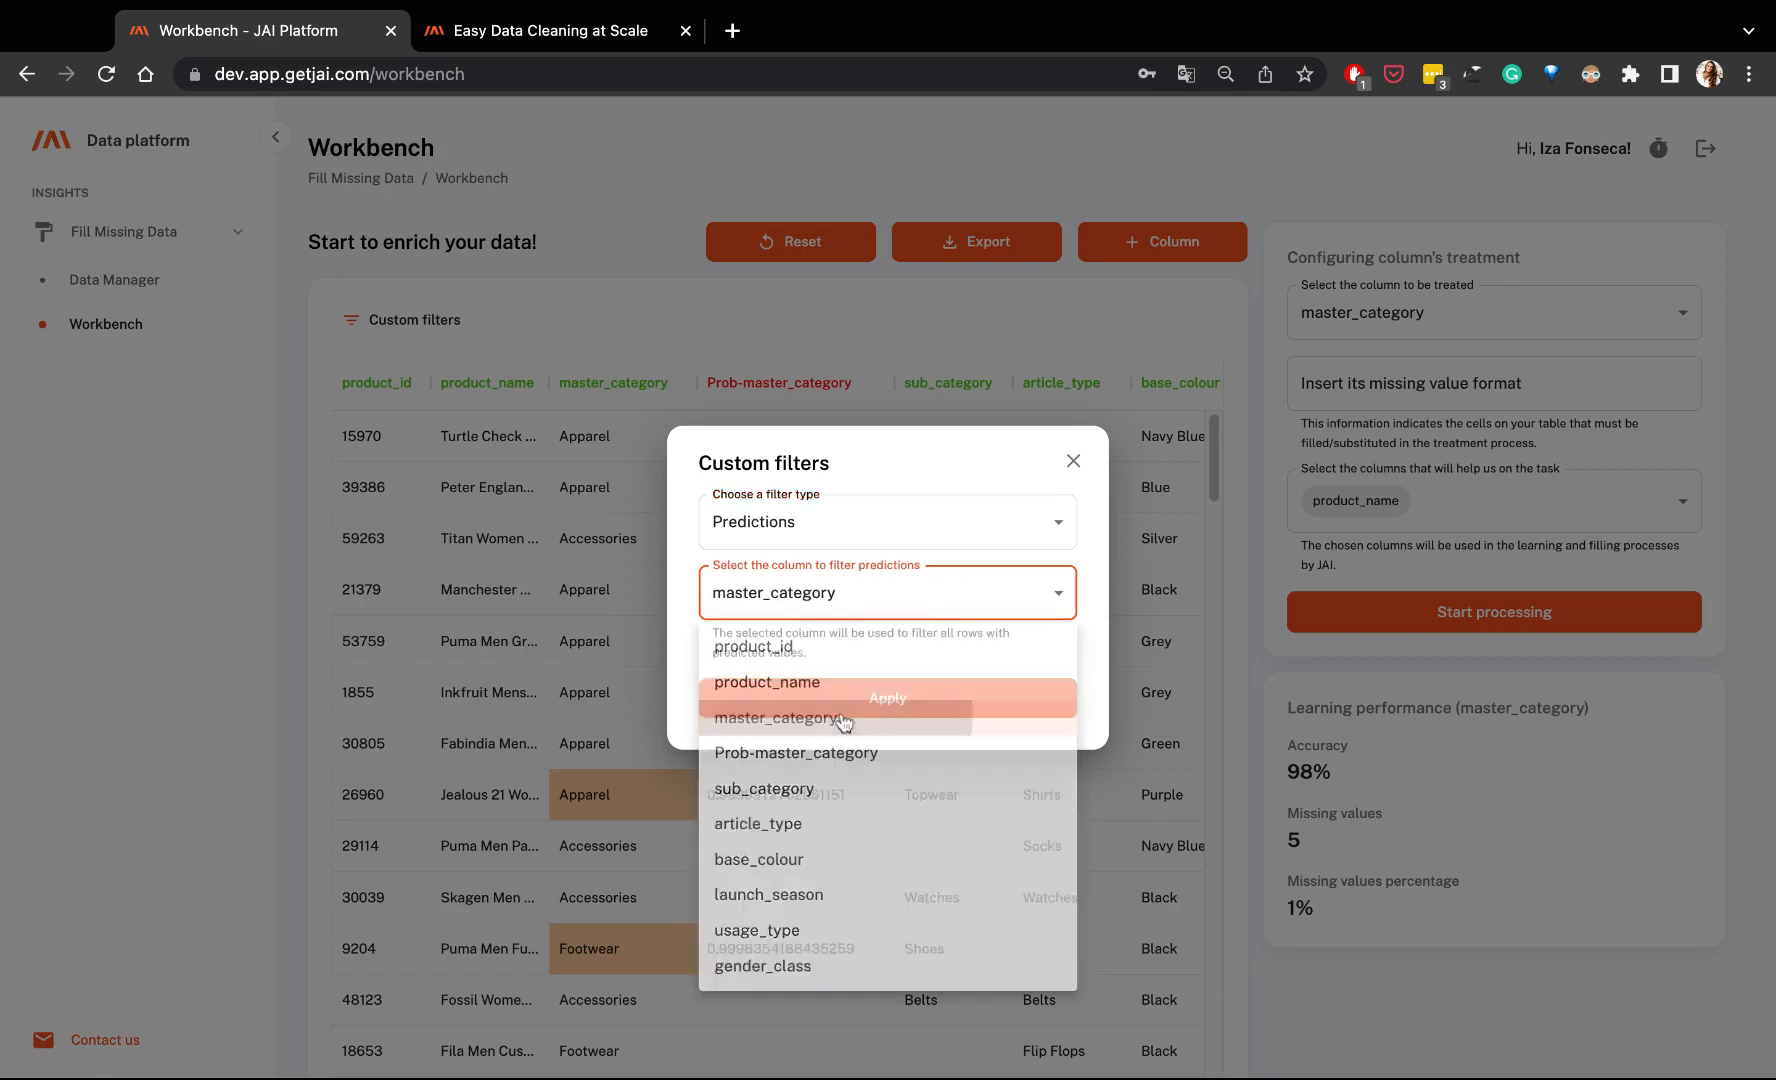
left_click(797, 700)
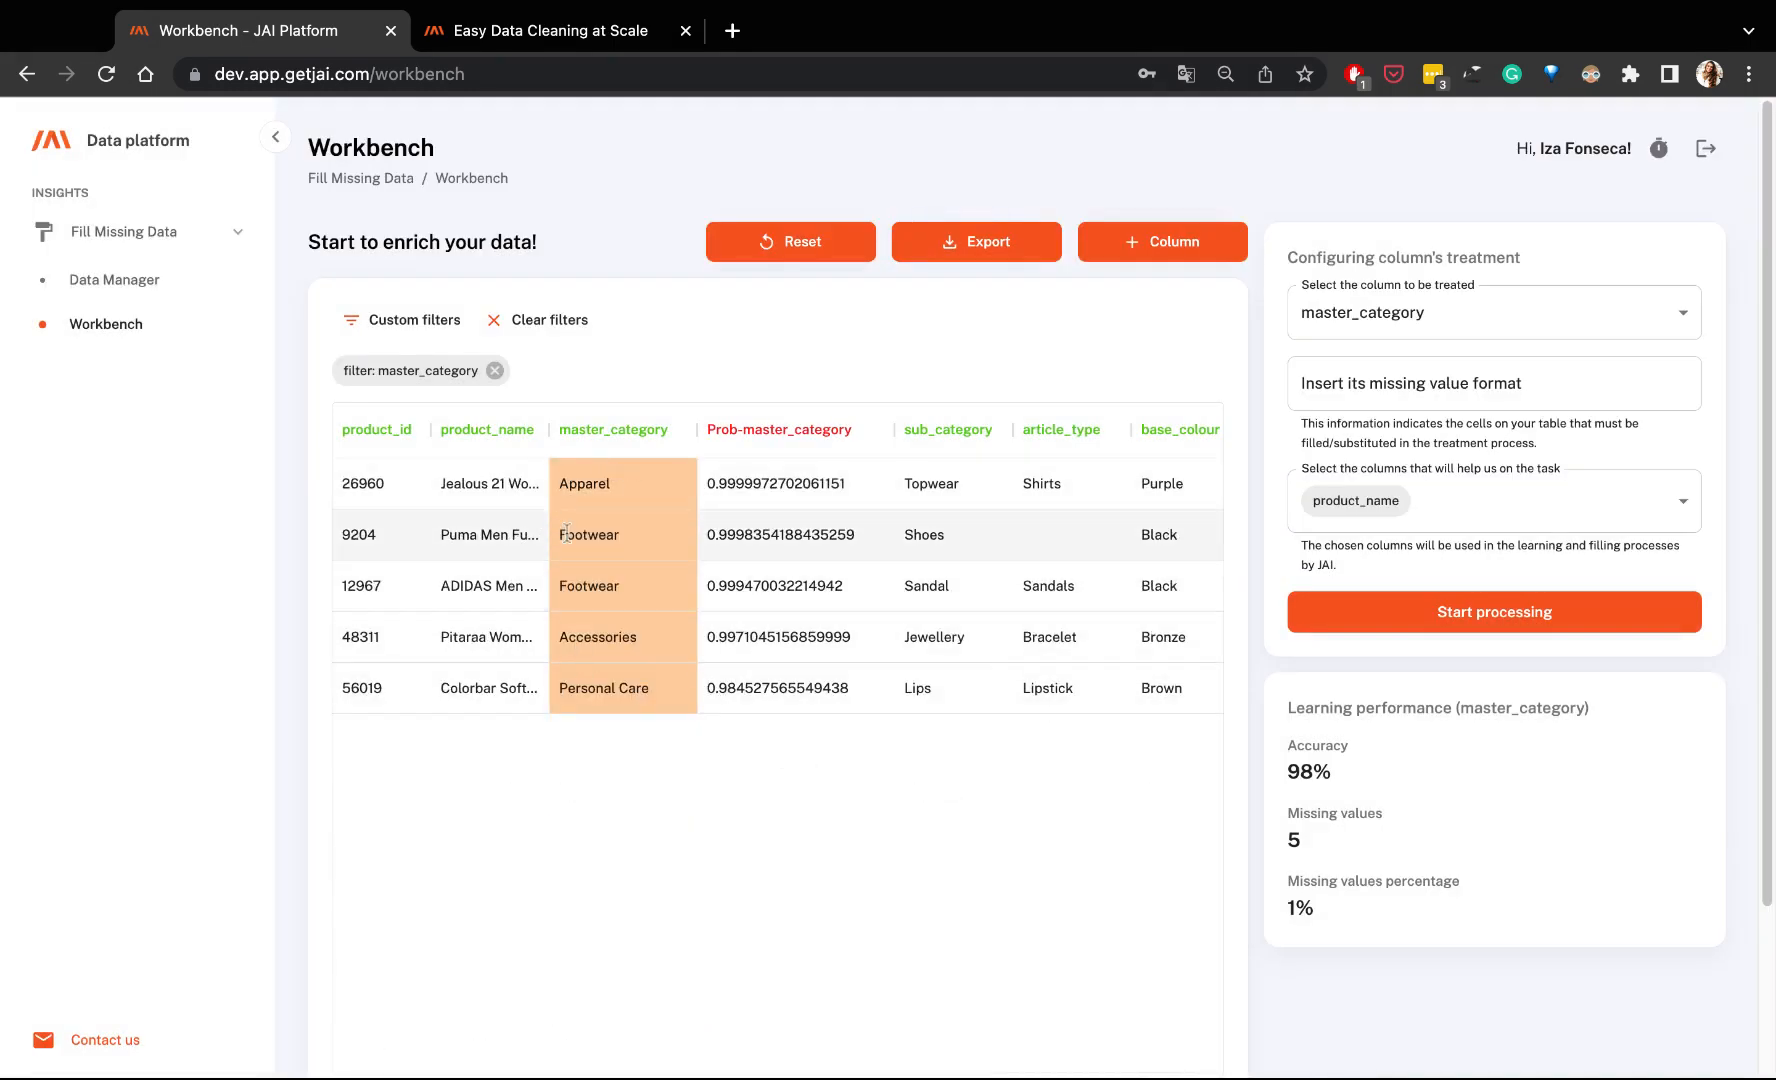
scroll(906, 713, "down", 4)
scroll(906, 713, "up", 4)
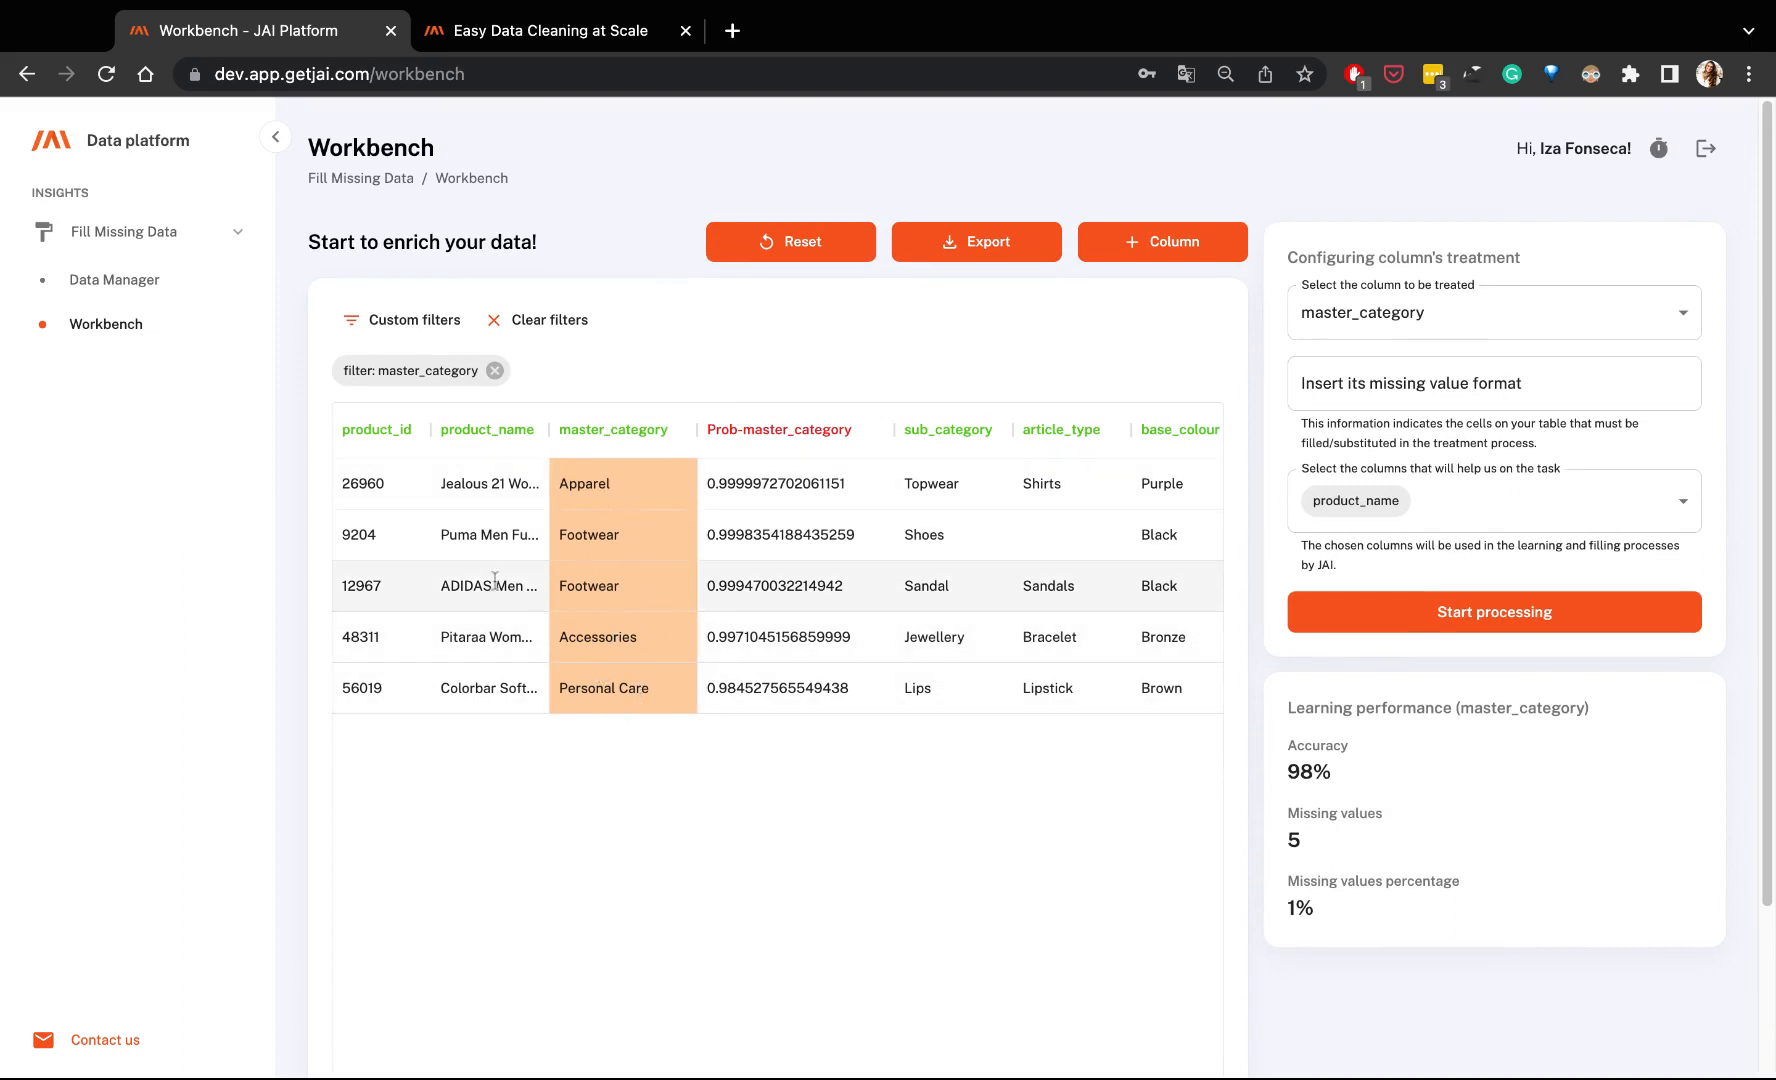
Widen product_name and save the predicted master_category values Footwear for the ADIDAS row and Accessories for the Pitaraa row
left_click_drag(551, 437, 673, 437)
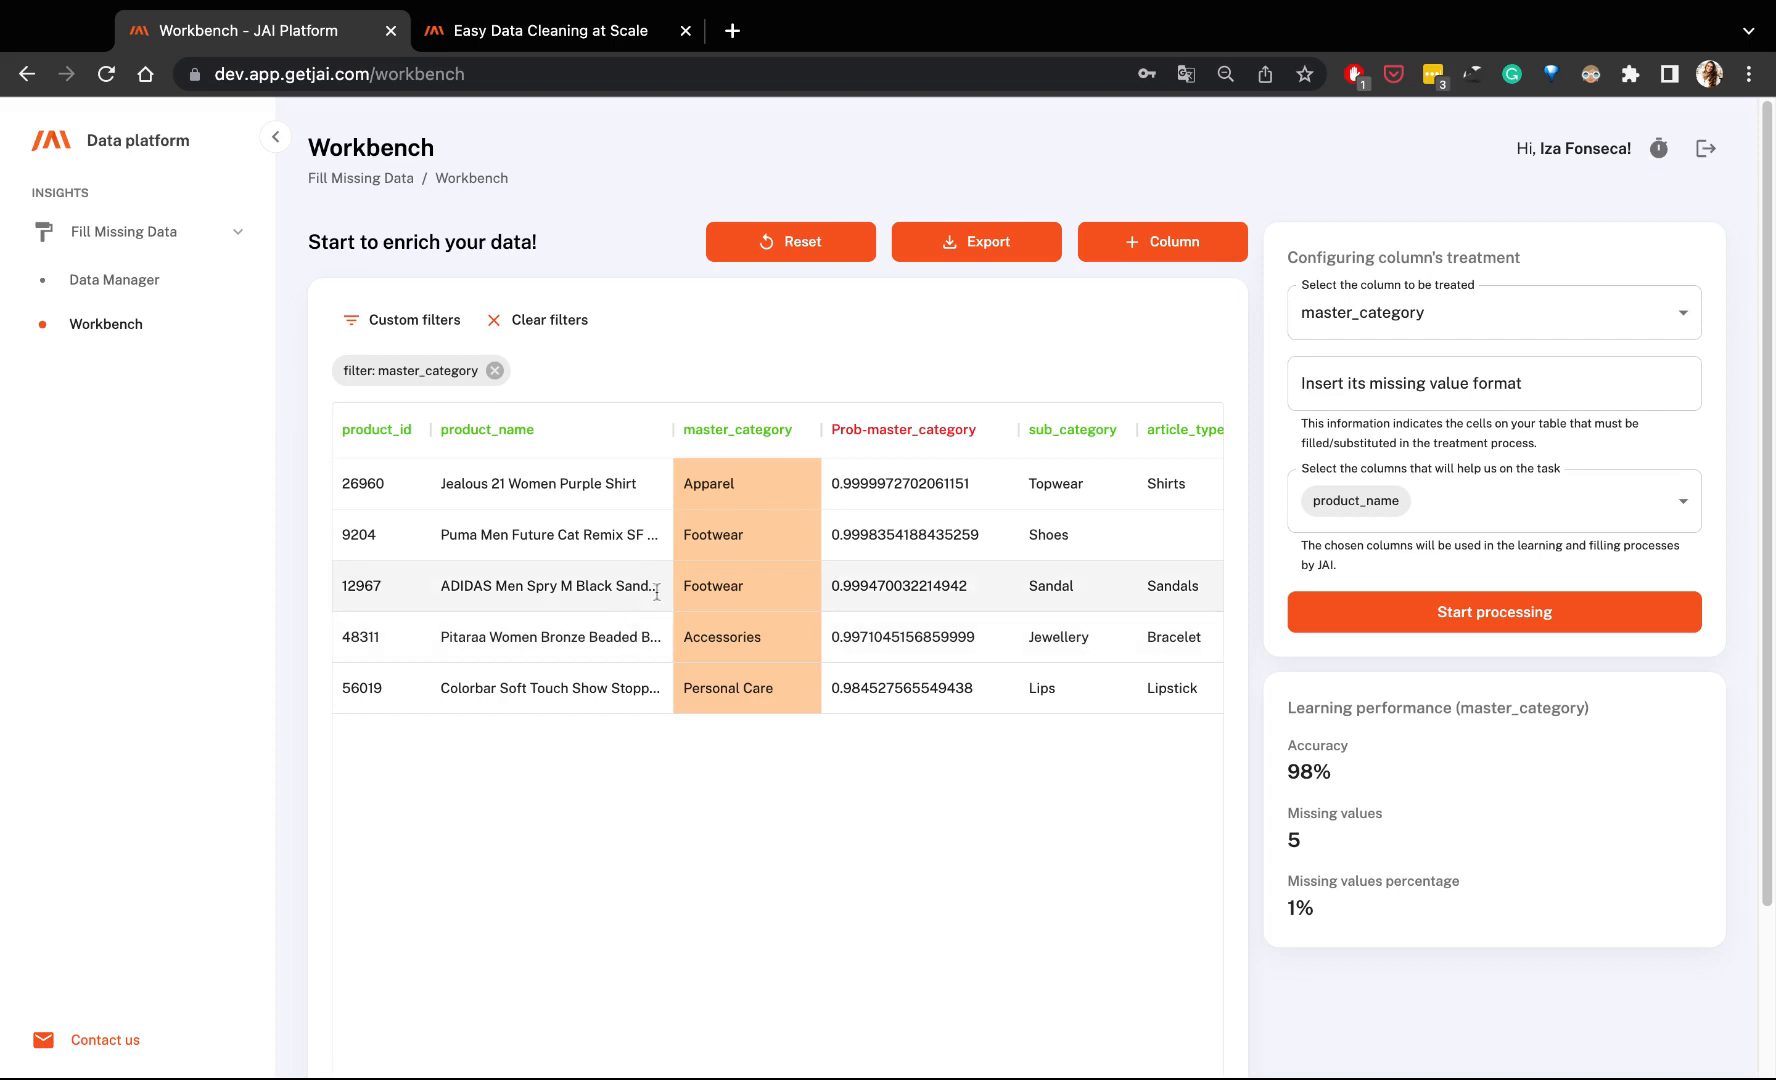
double_click(722, 587)
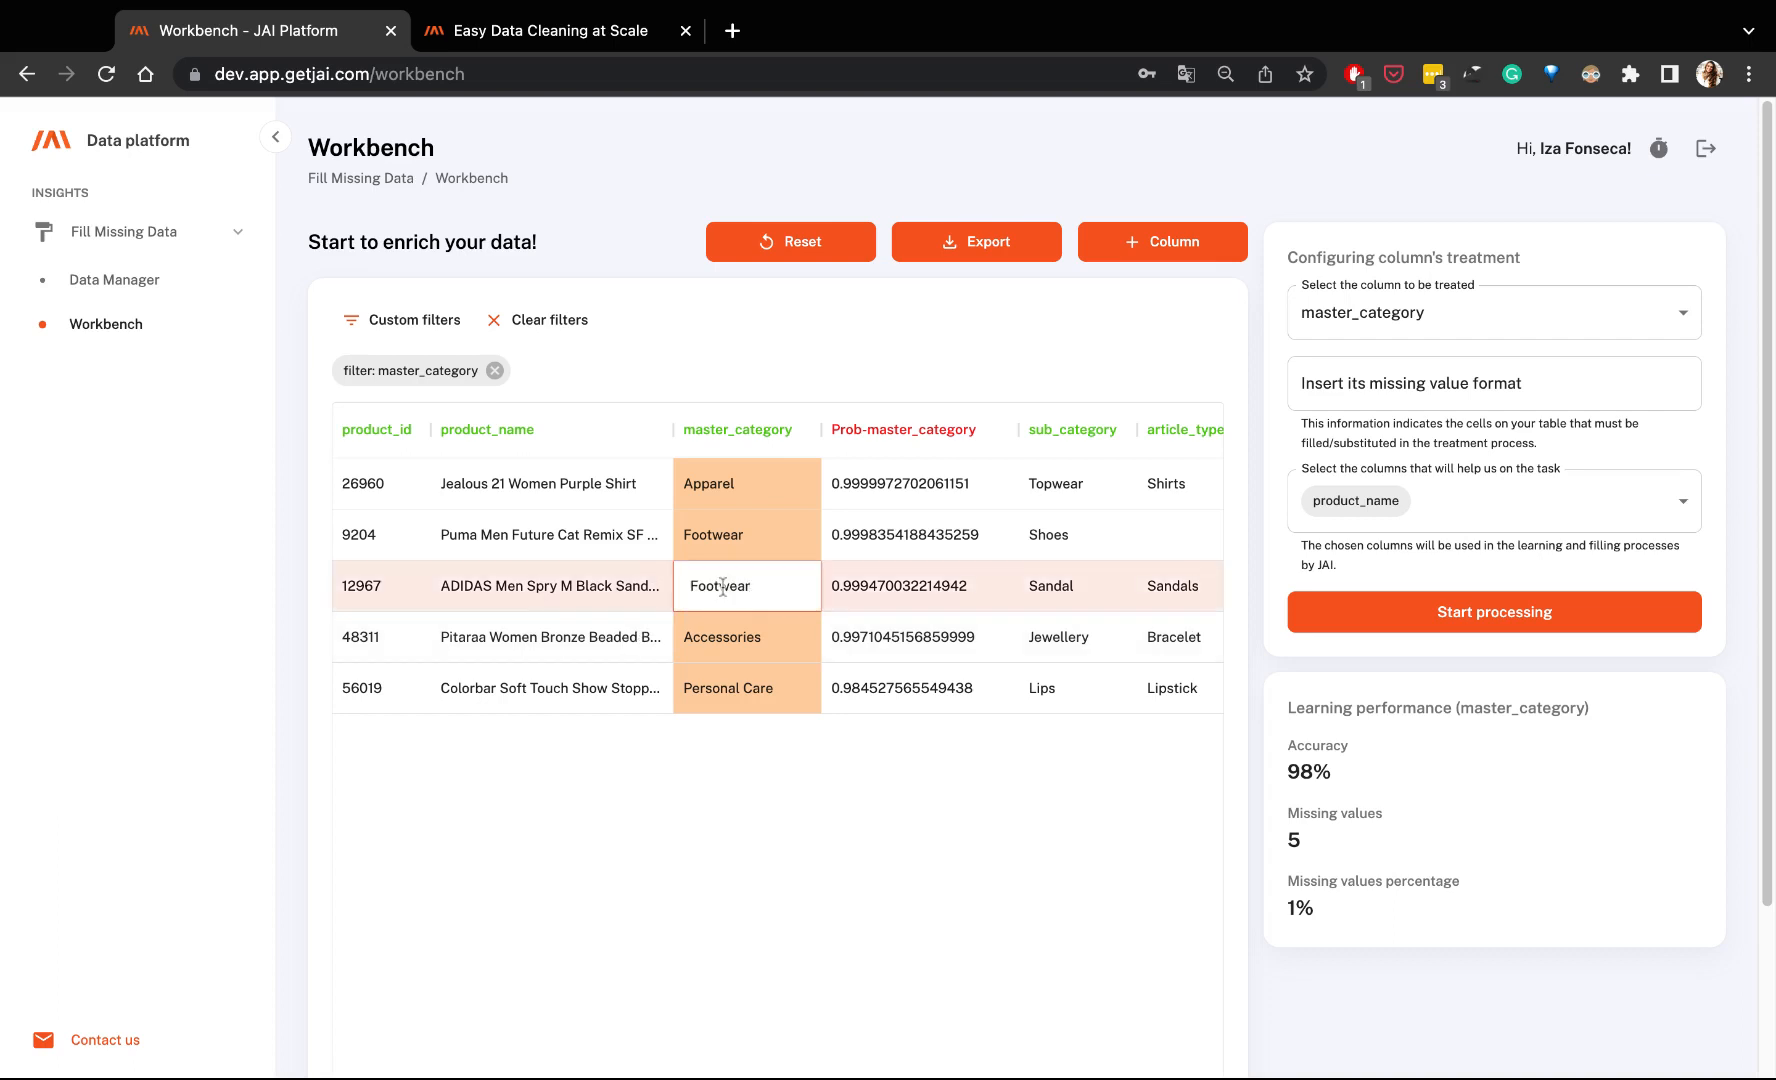
double_click(722, 587)
key("BackSpace")
type("Accessories")
key("Return")
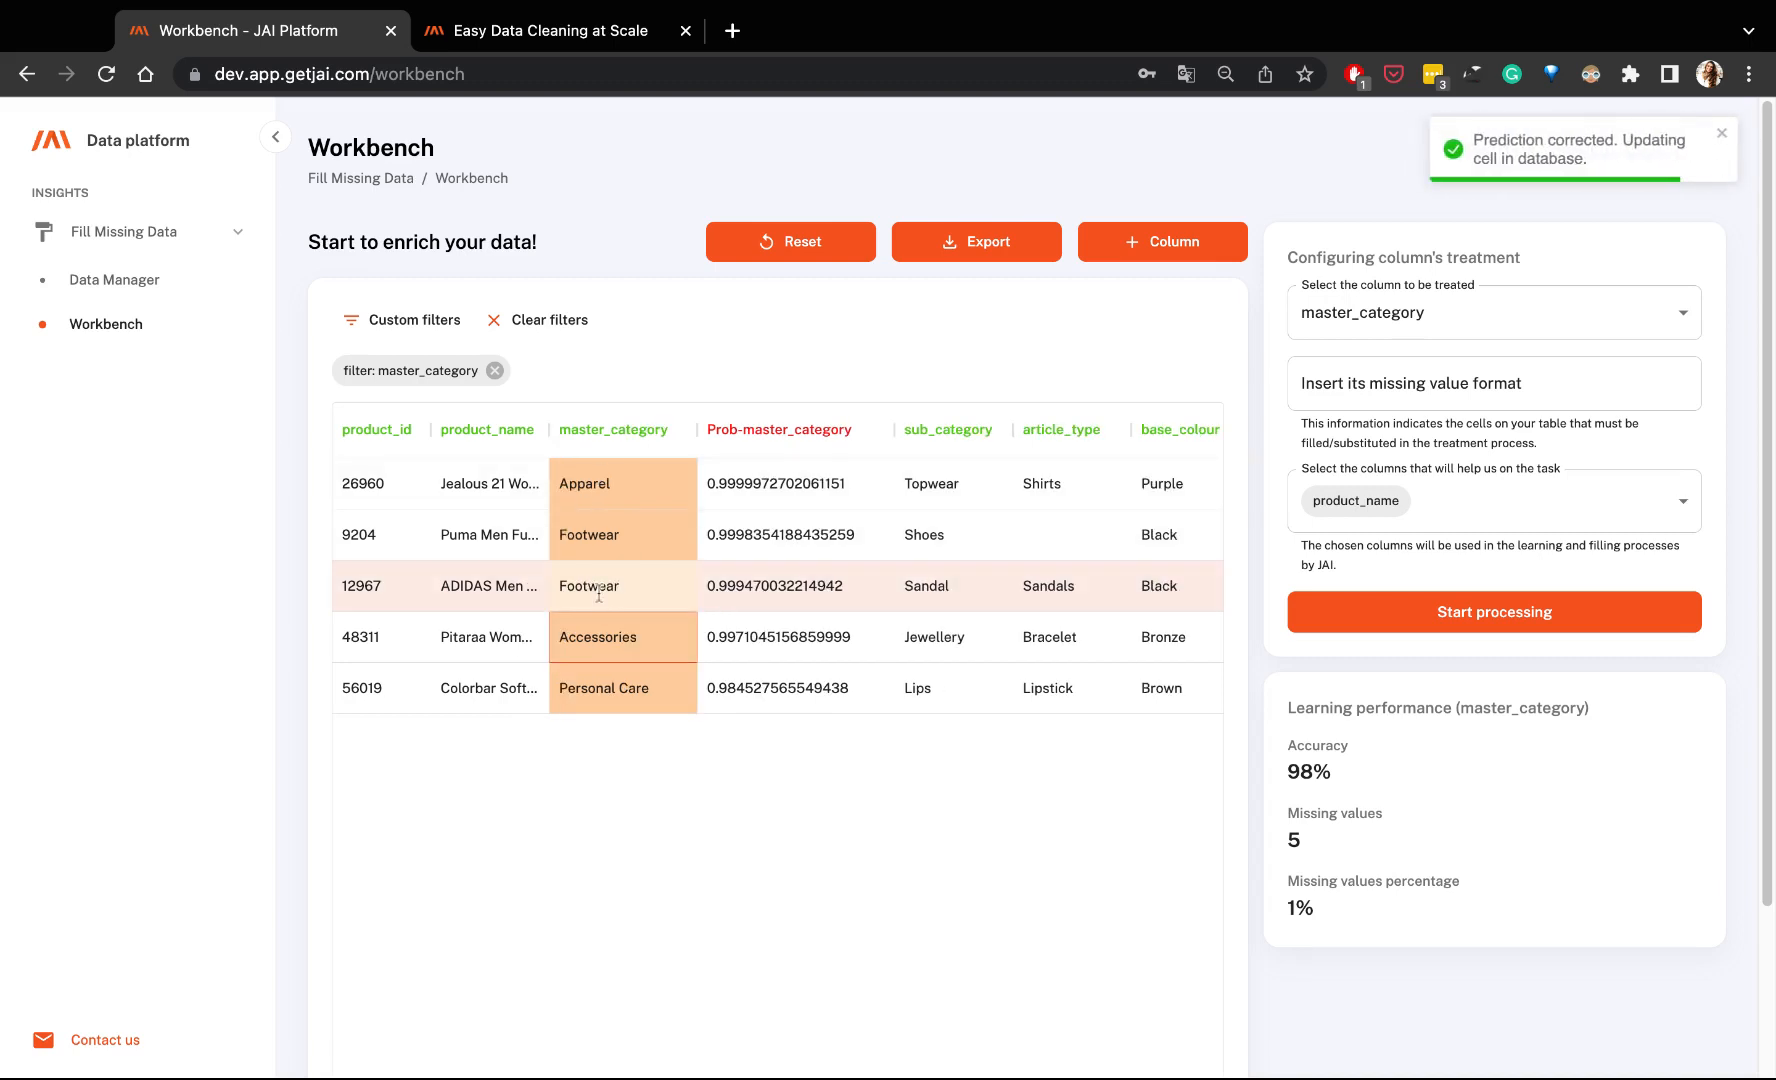
double_click(676, 637)
key("Return")
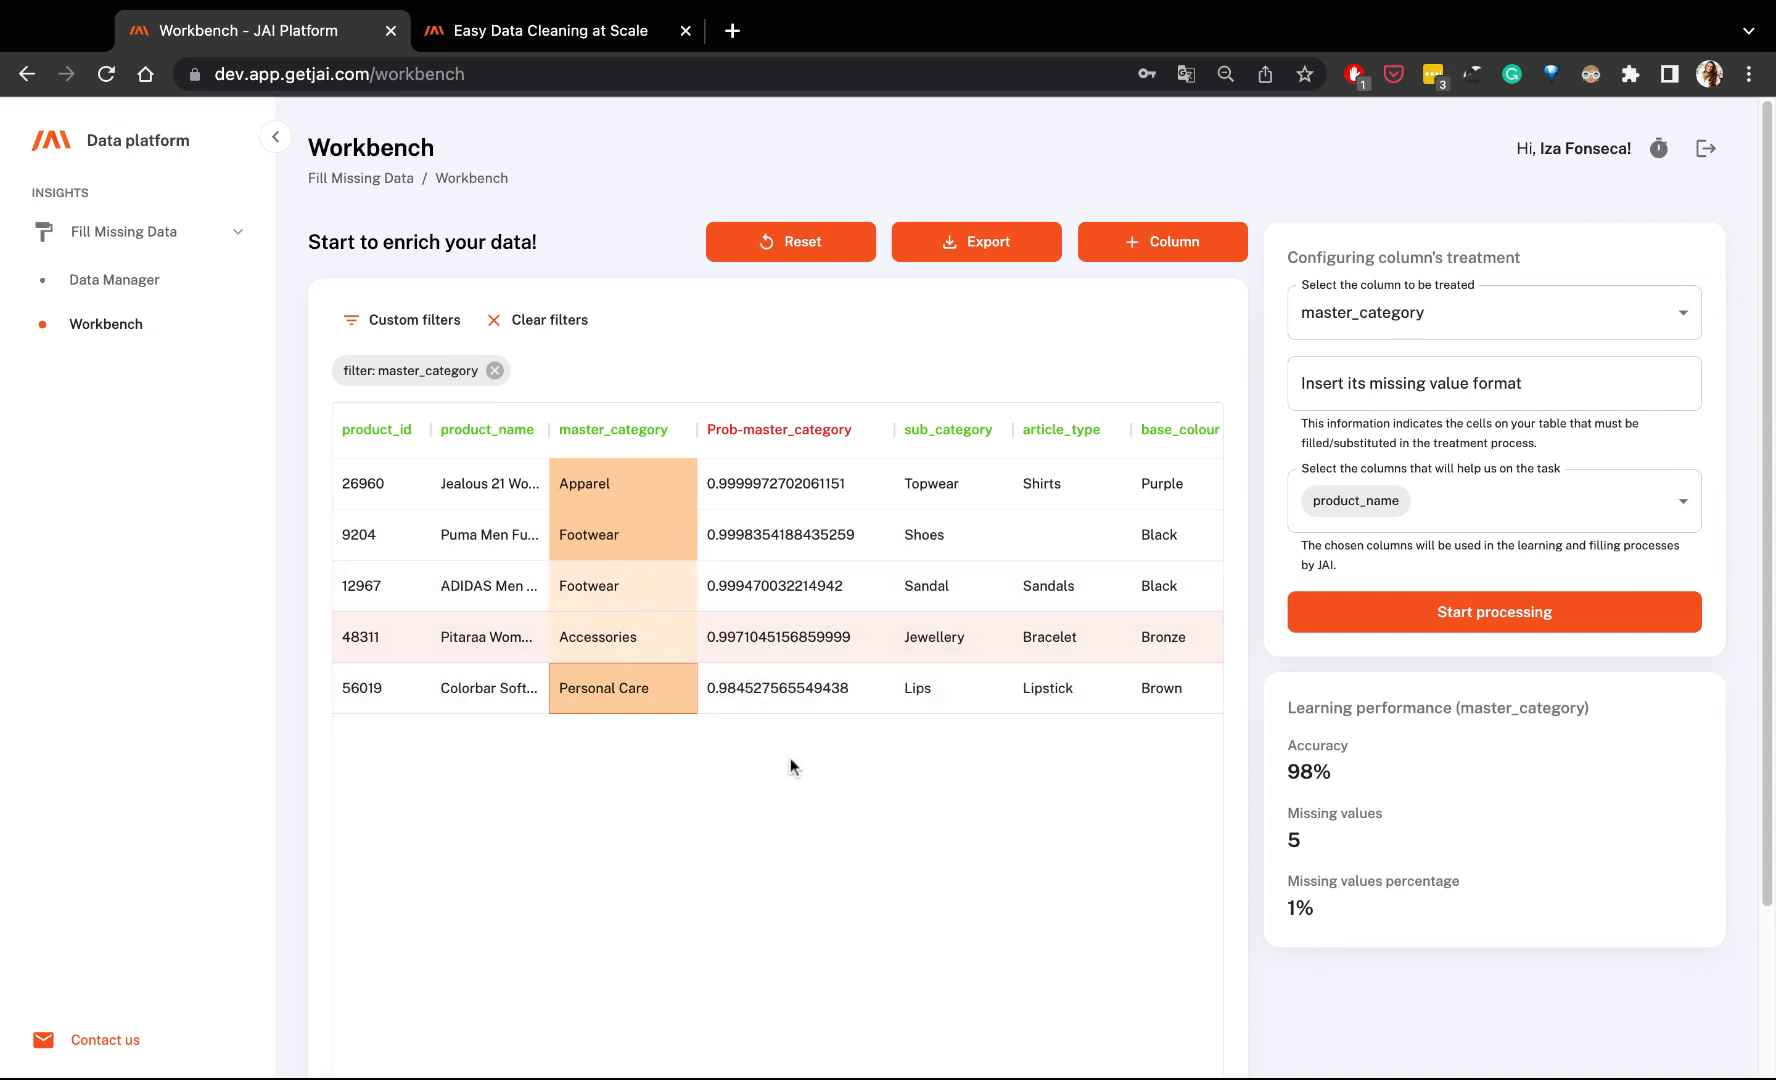
Reprocess the master_category column with product_name as helper and check the accuracy and missing values in its learning performance
left_click(1630, 611)
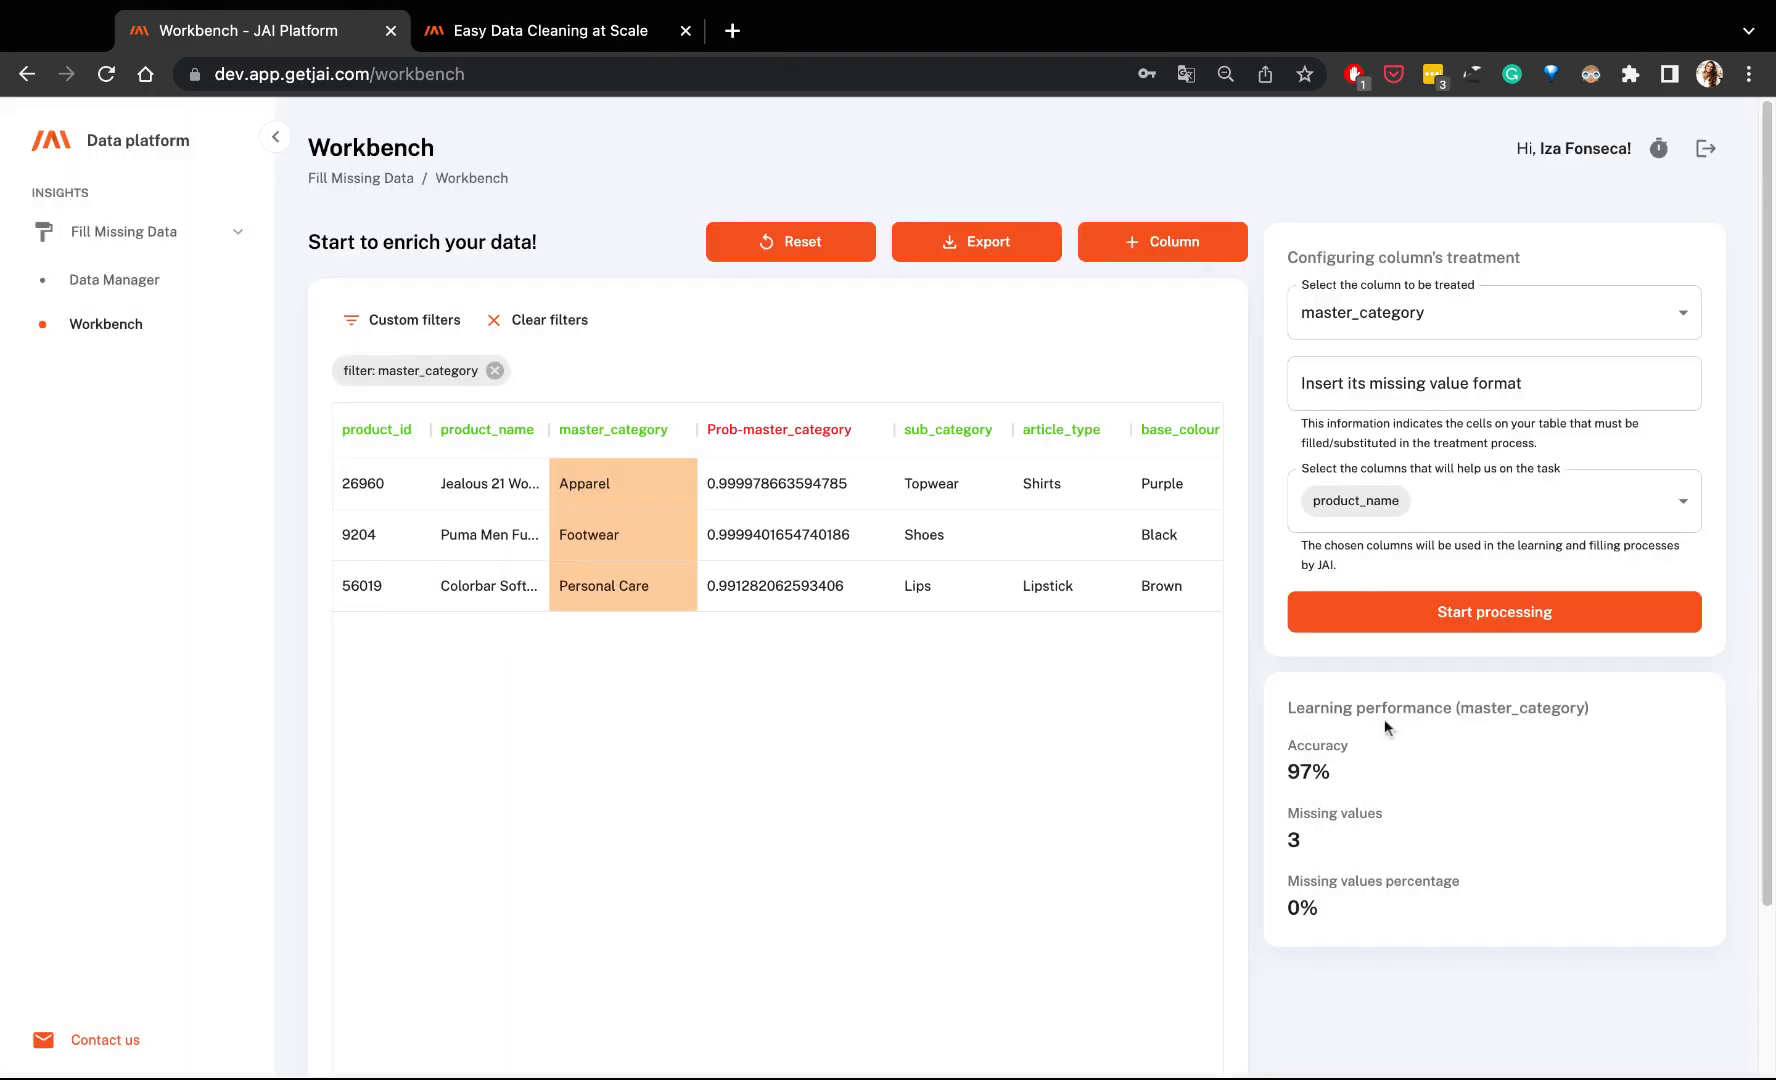
double_click(1303, 840)
left_click_drag(1336, 777, 1287, 775)
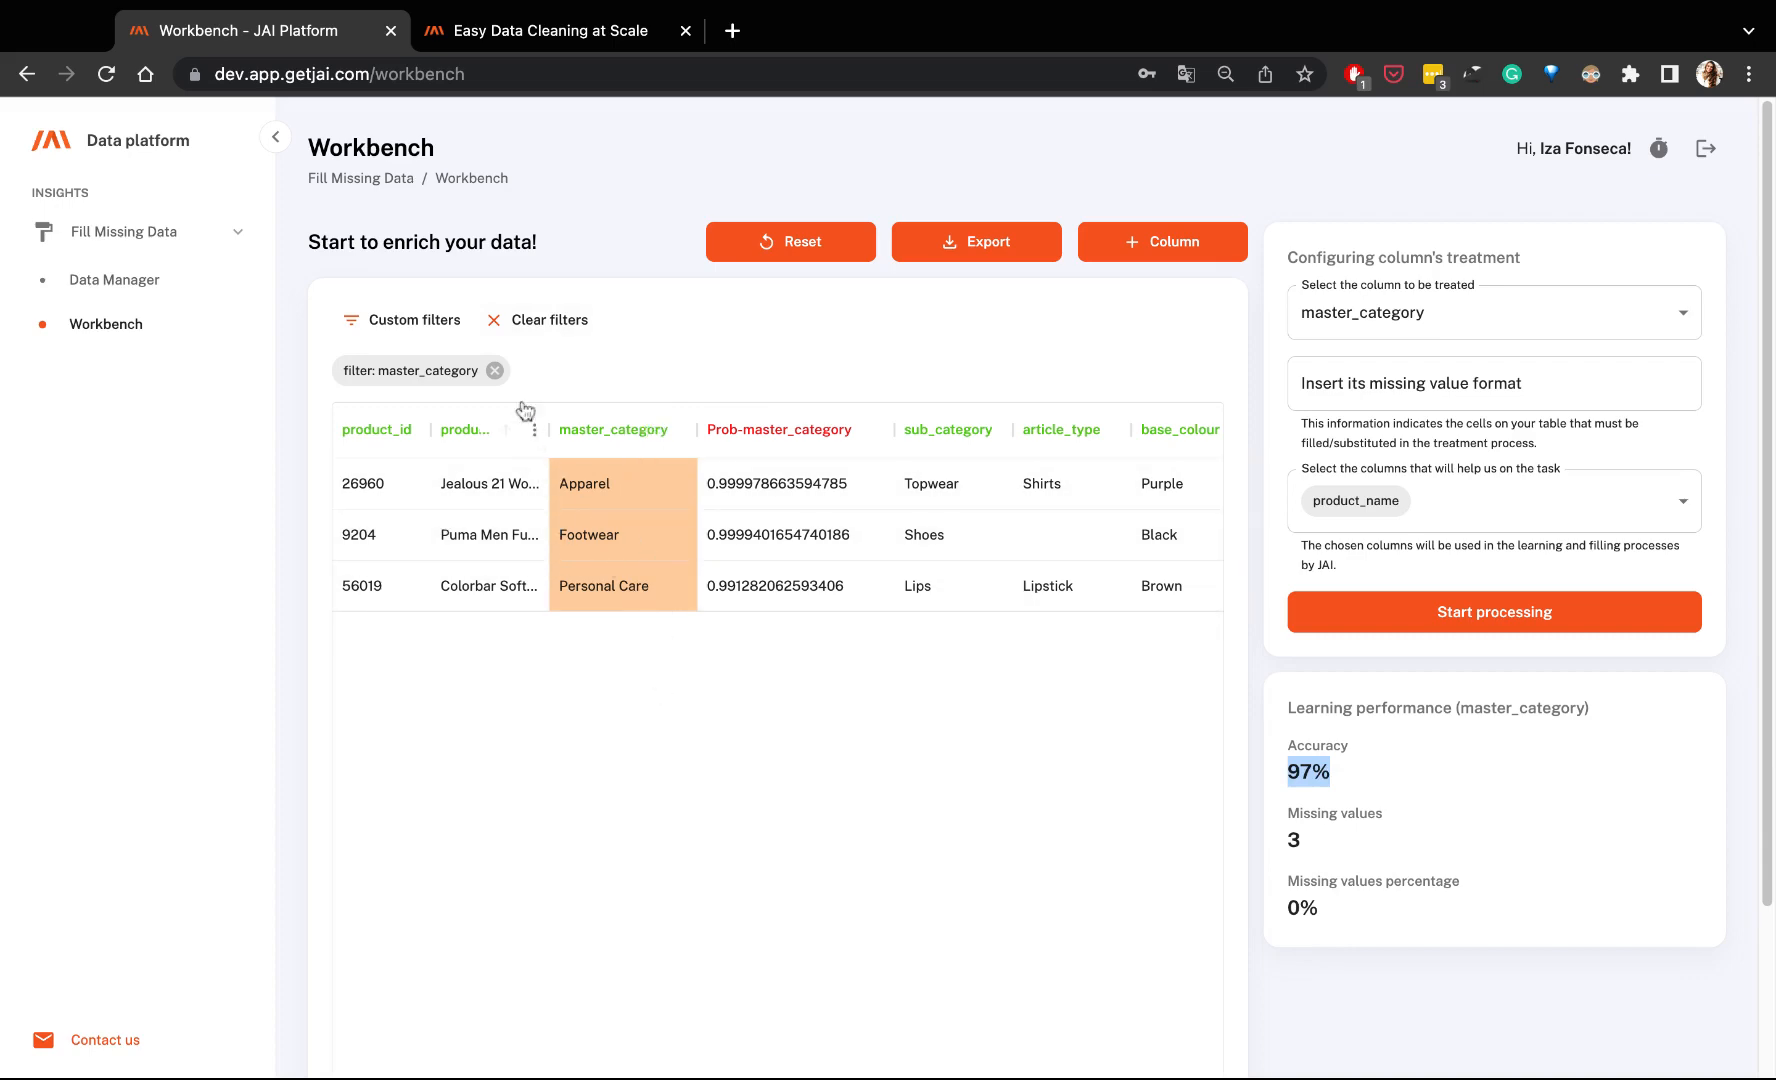
Clear the master_category filter and look over the full table
left_click(526, 322)
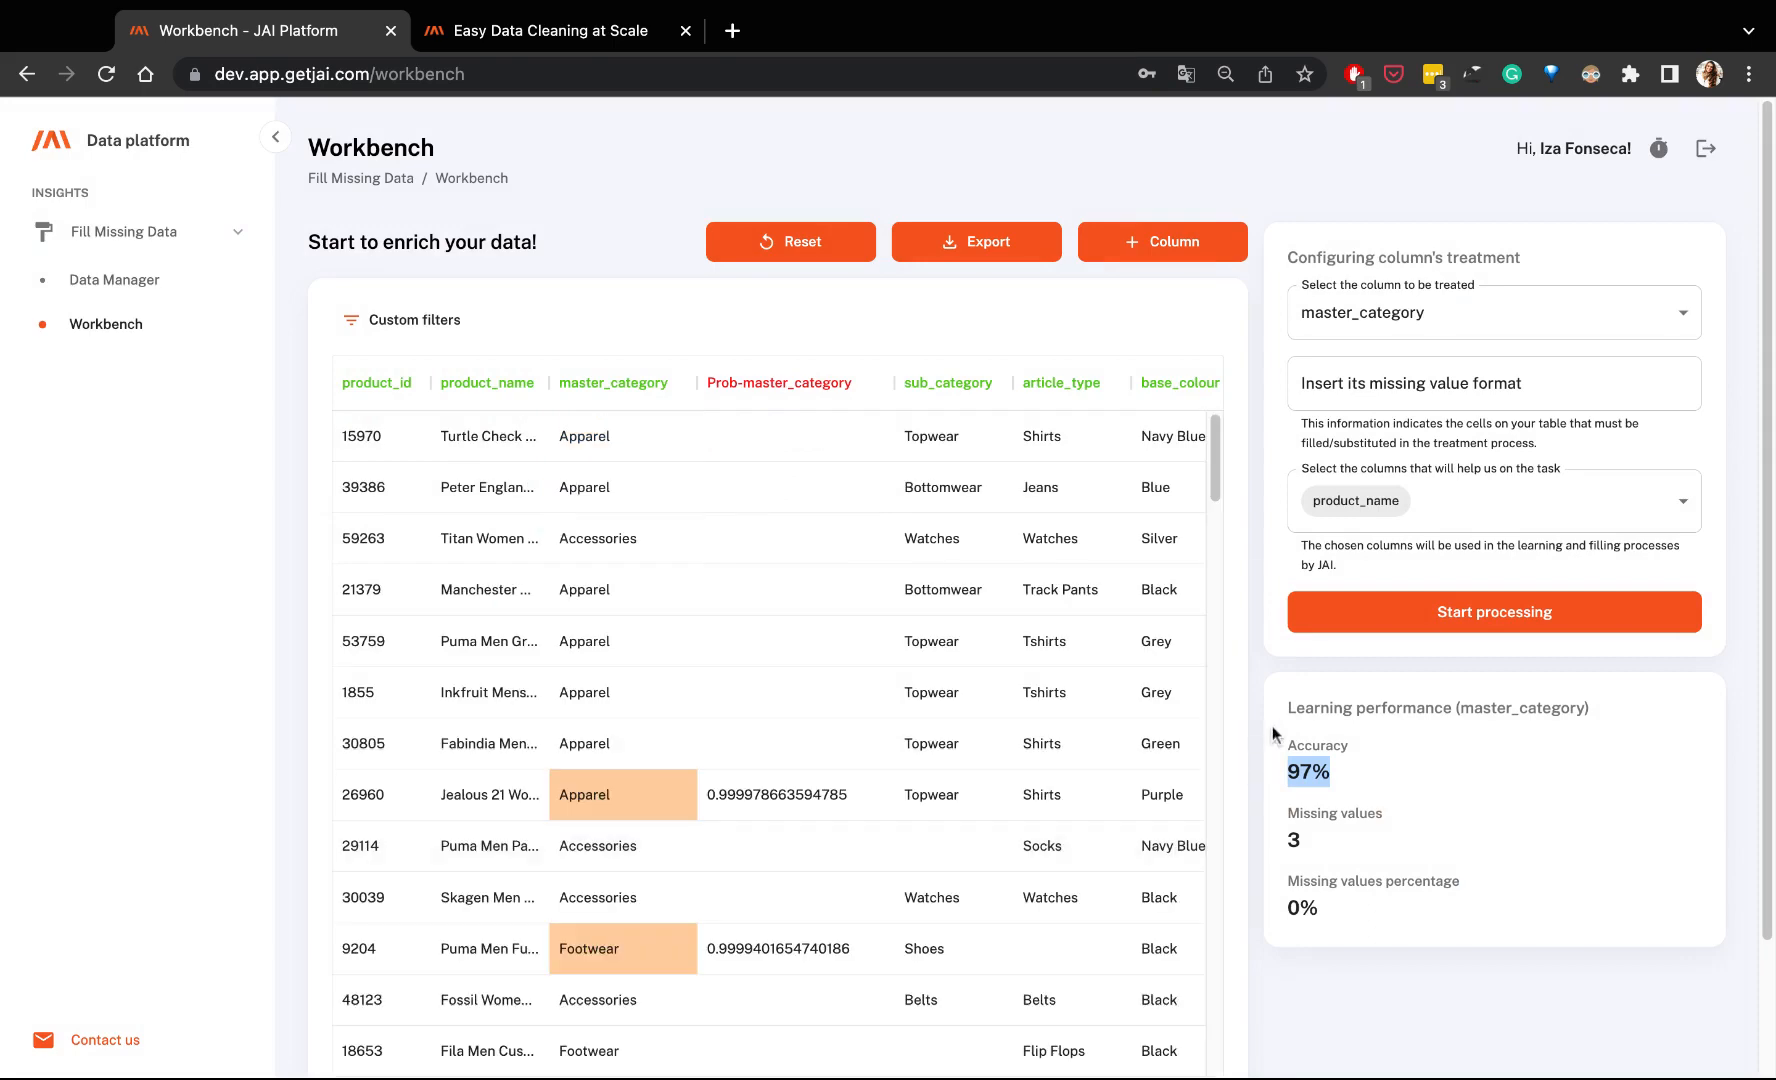
scroll(975, 812, "down", 4)
scroll(975, 812, "up", 4)
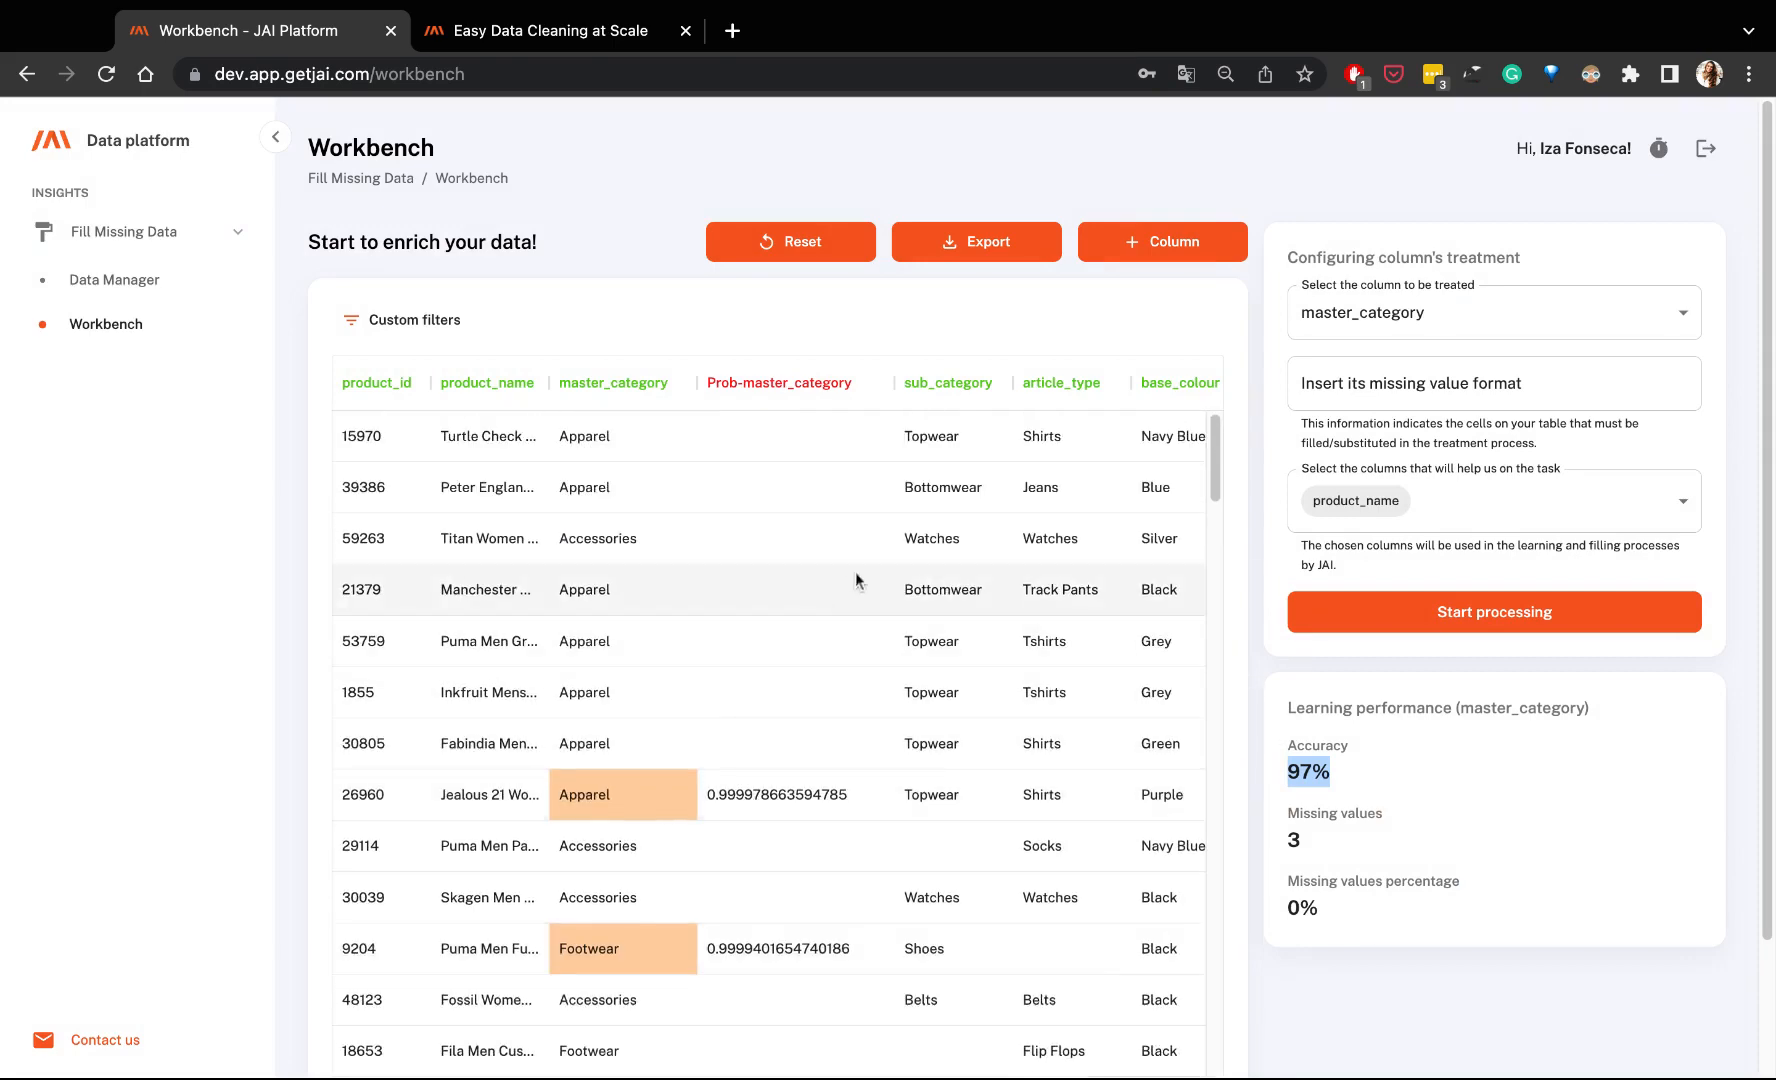
Process sub_category as the column to be treated, with product_name and master_category as helper columns
left_click(1470, 305)
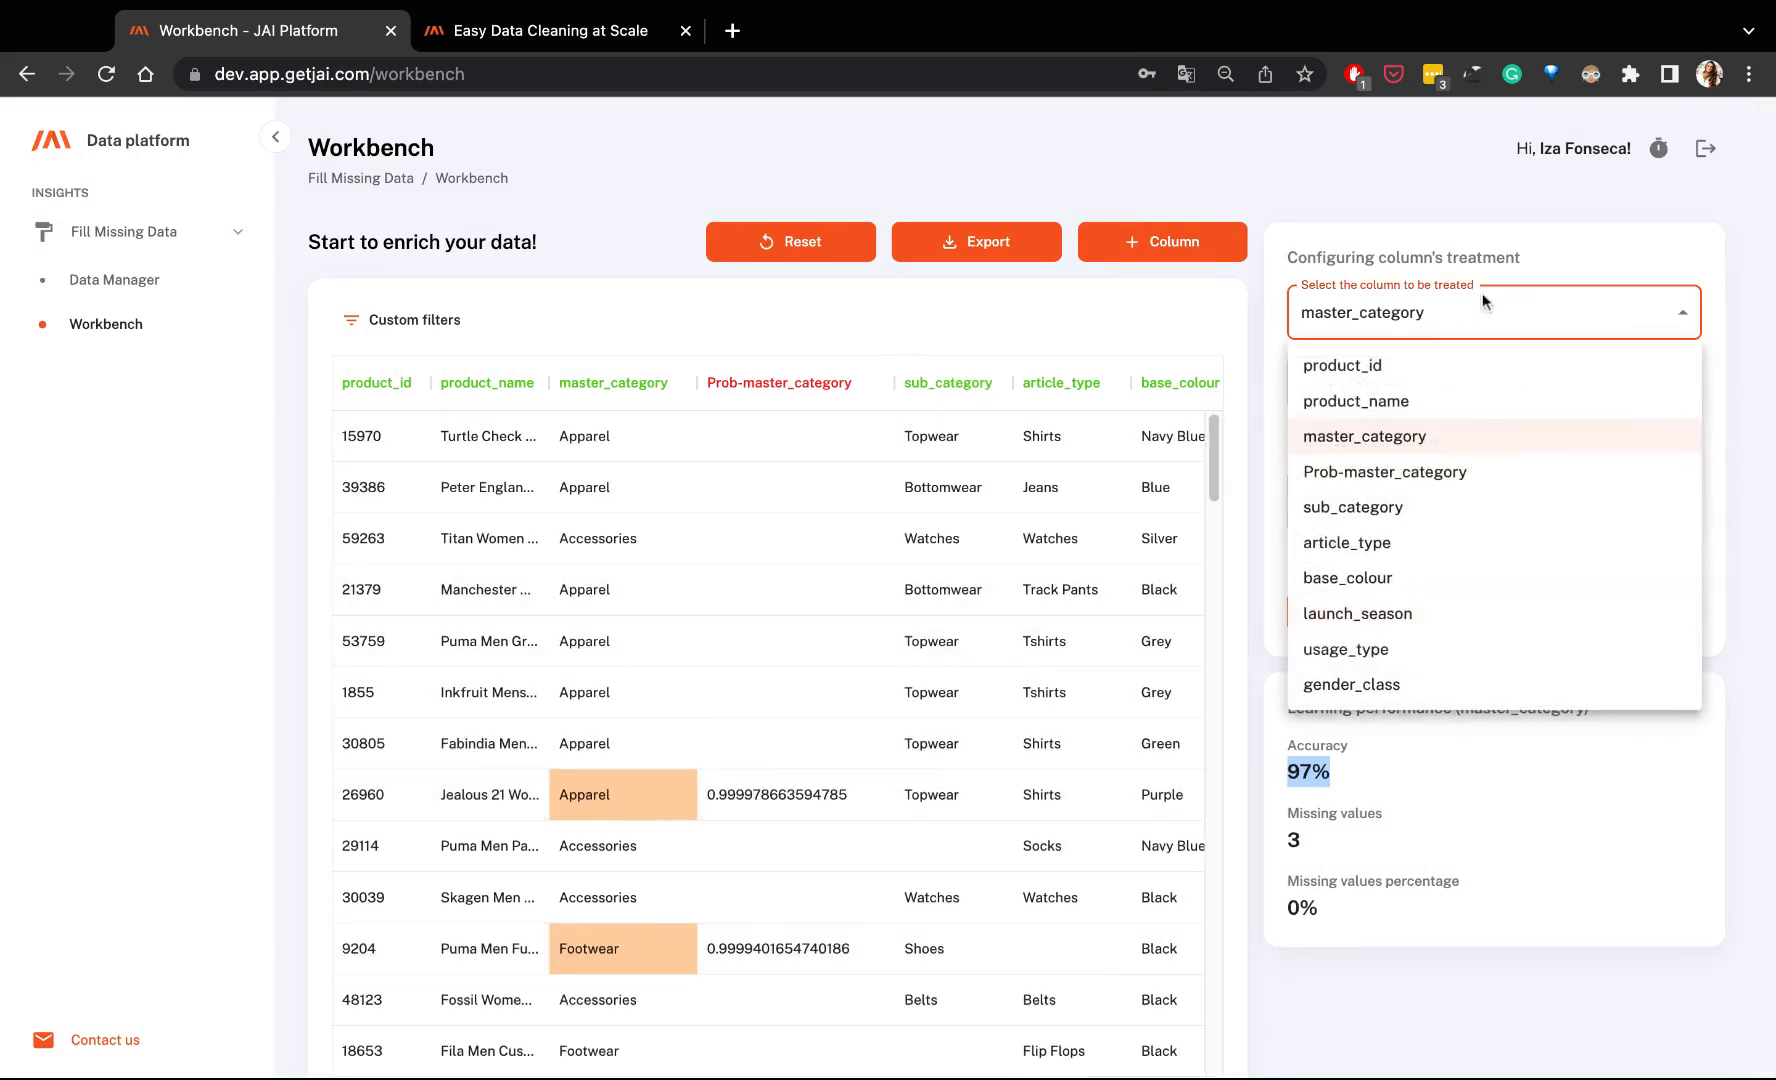
left_click(1477, 512)
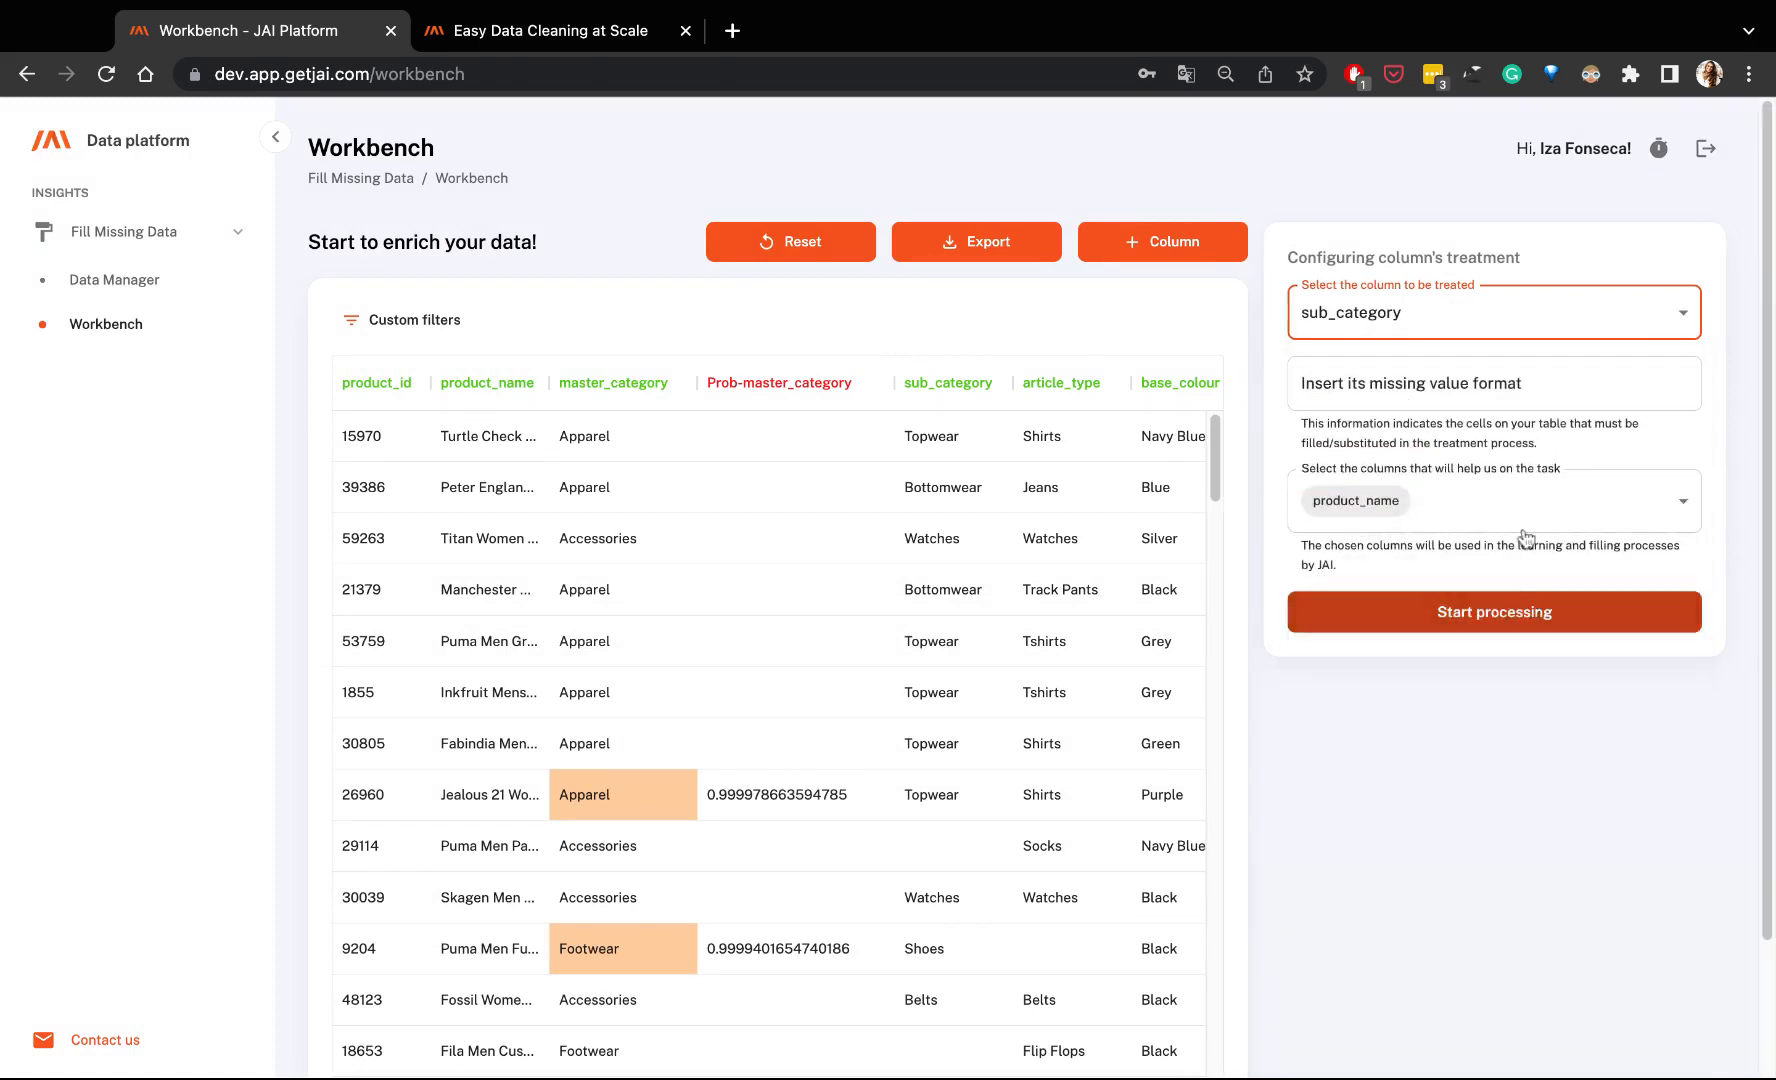
left_click(1526, 537)
left_click(1450, 640)
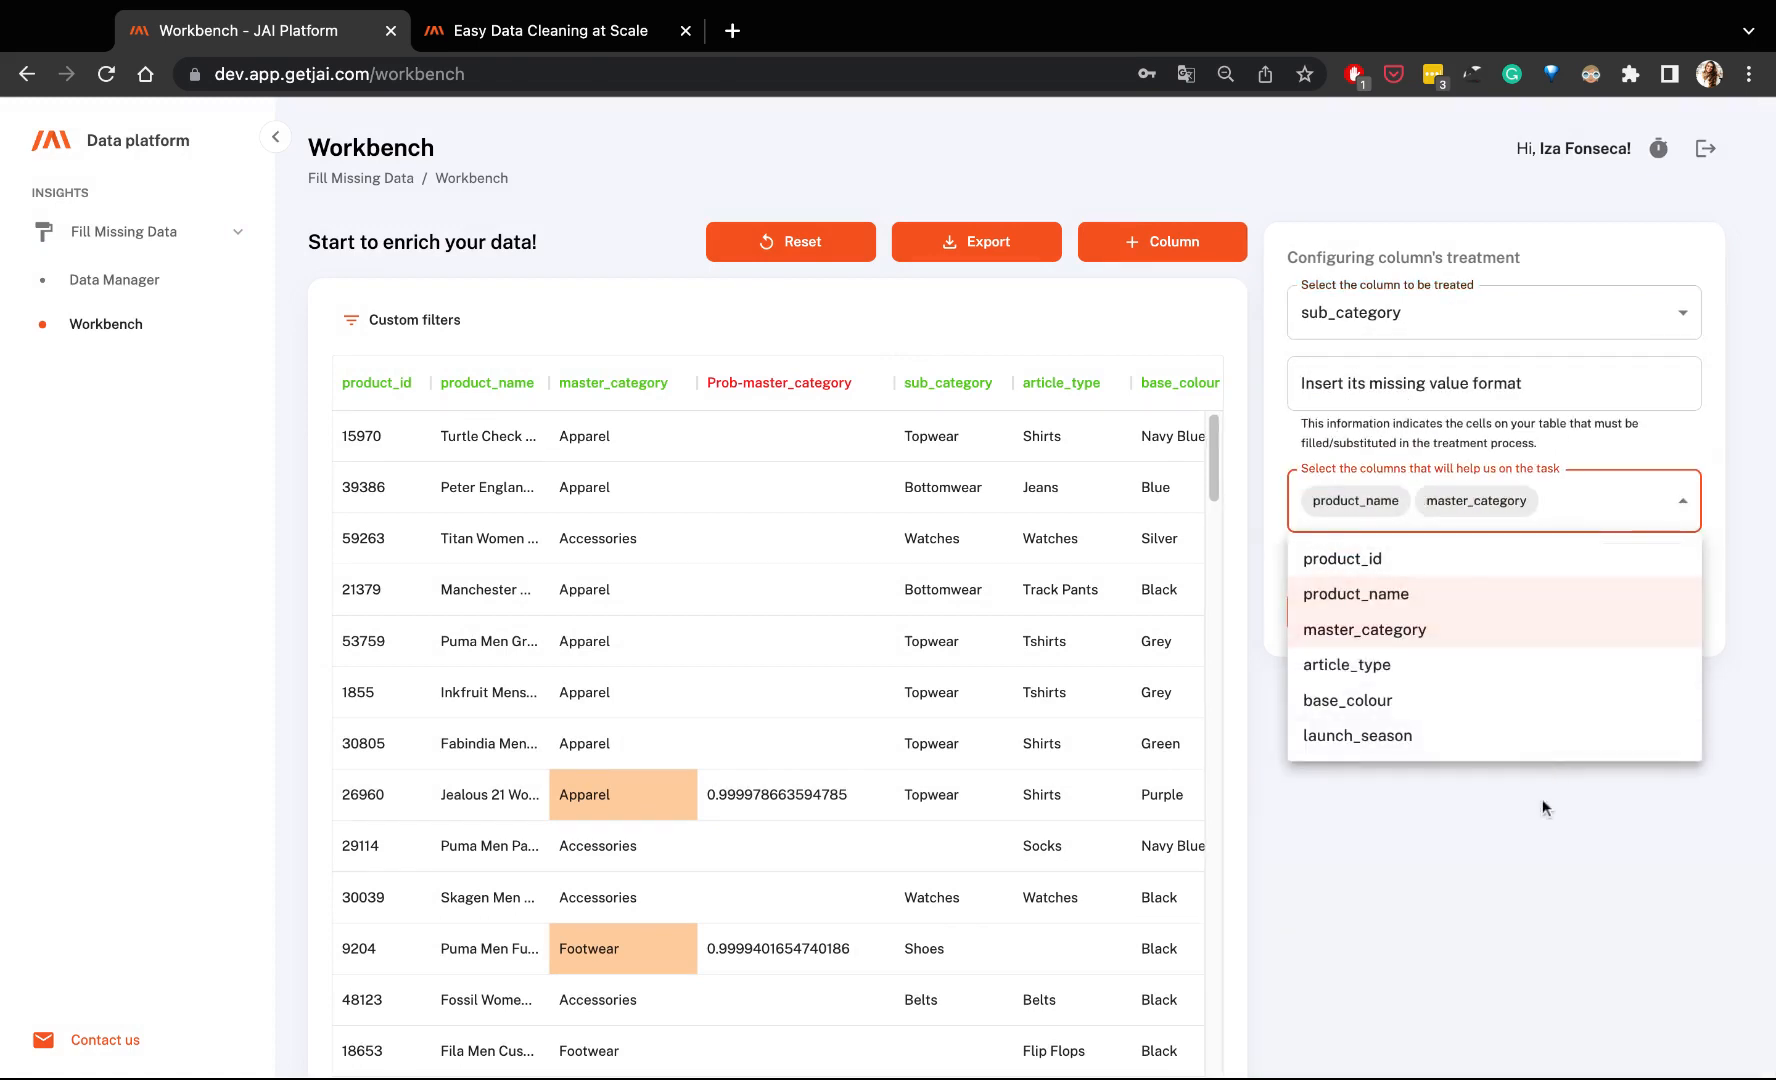
left_click(1542, 800)
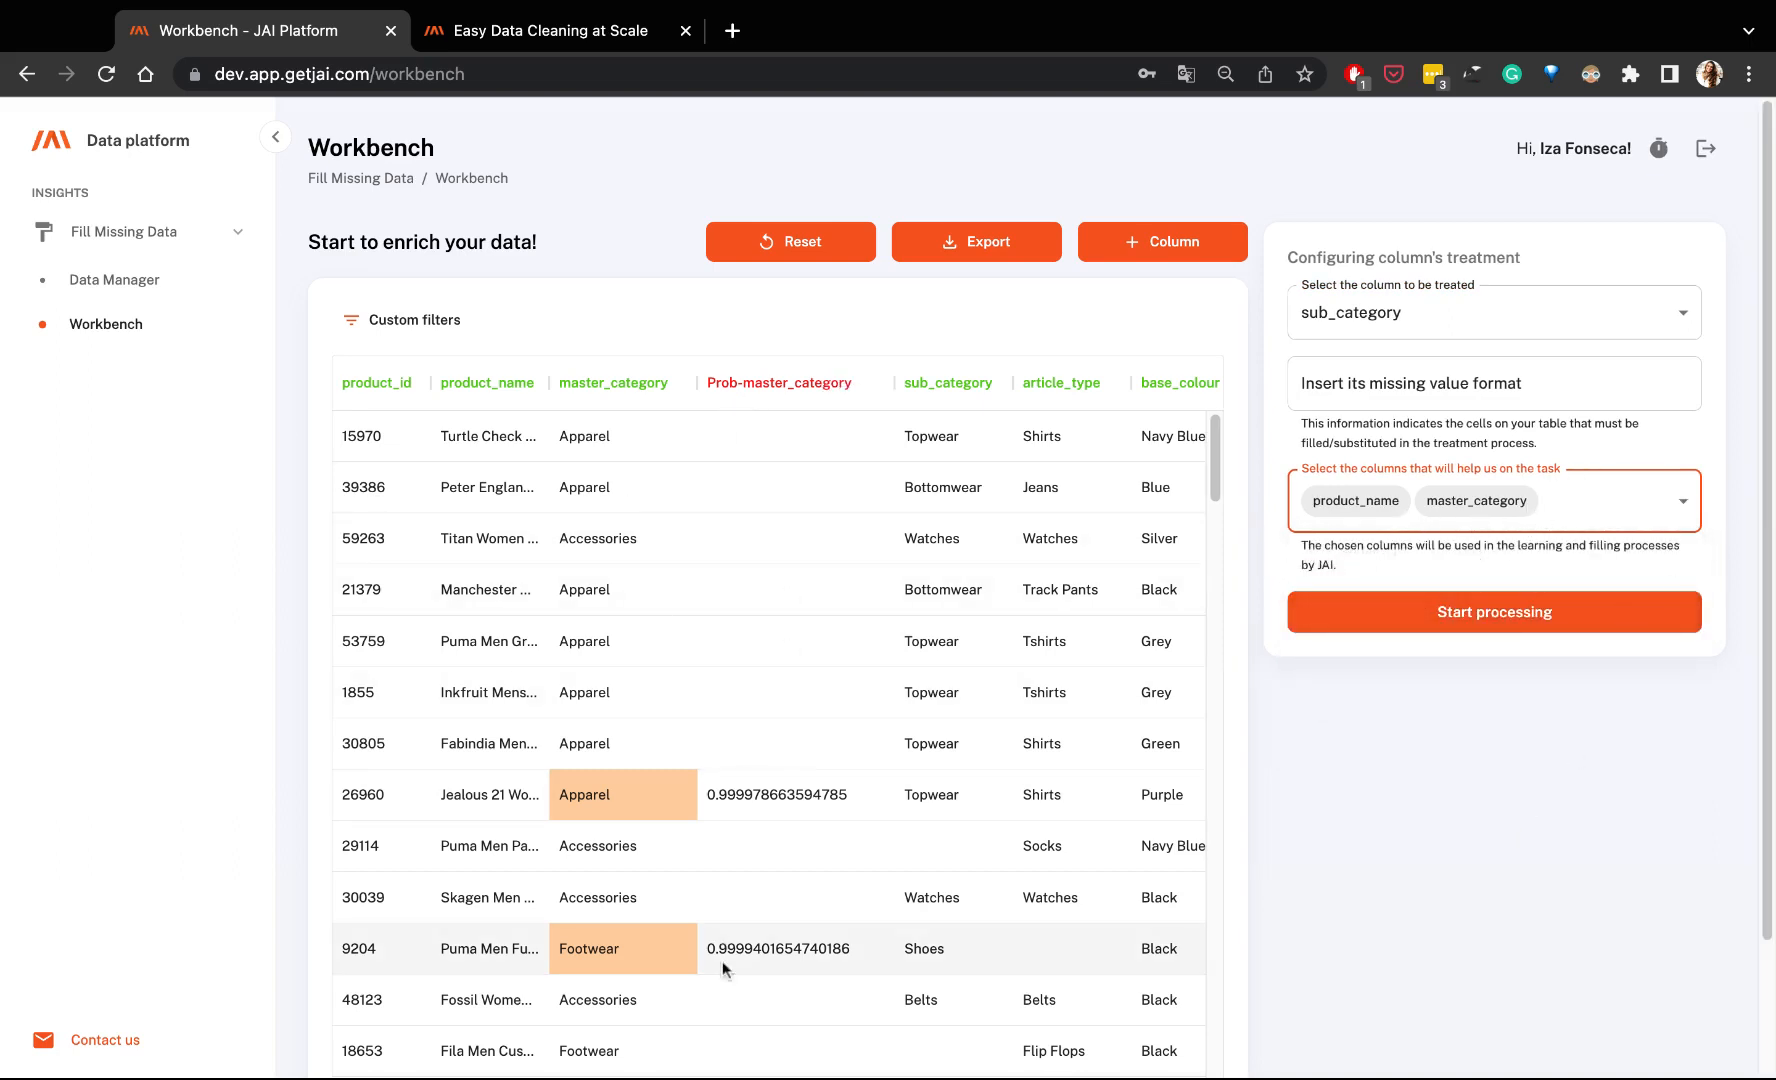
left_click(1387, 624)
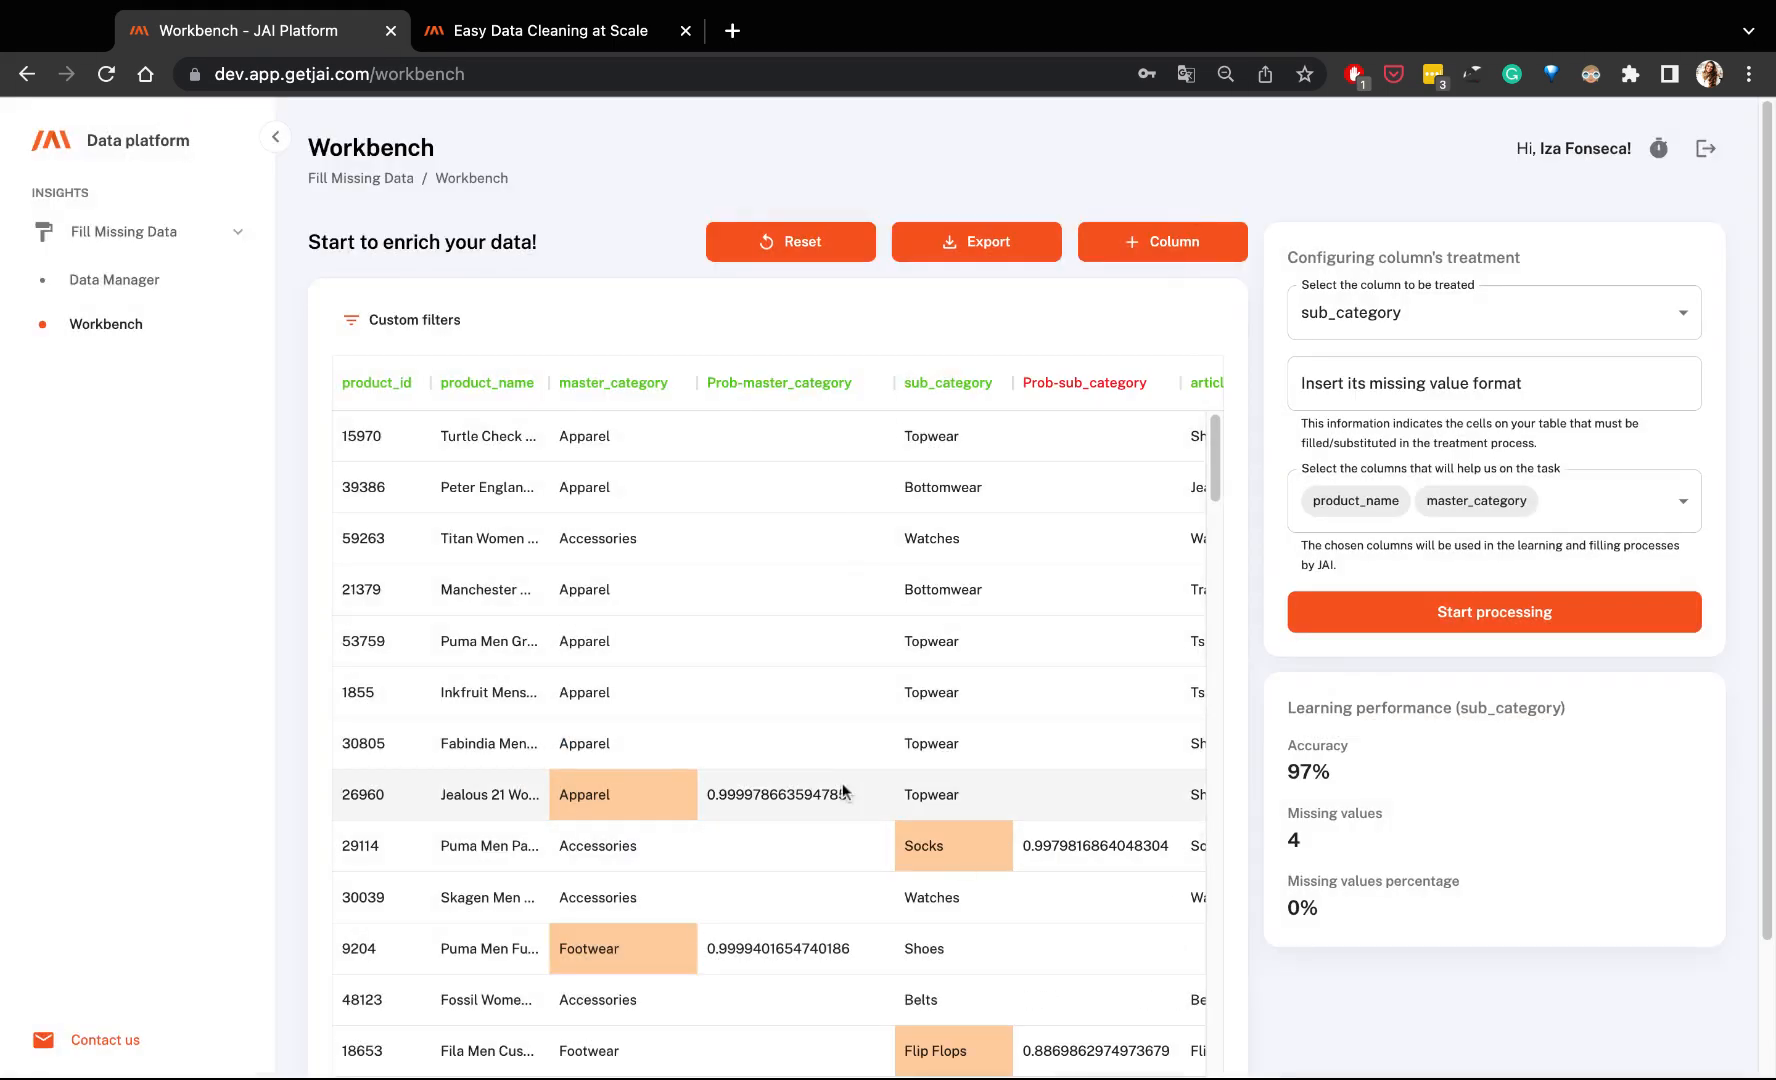
Review the highlighted predicted values in the sub_category column and their probabilities
scroll(850, 790, "right", 3)
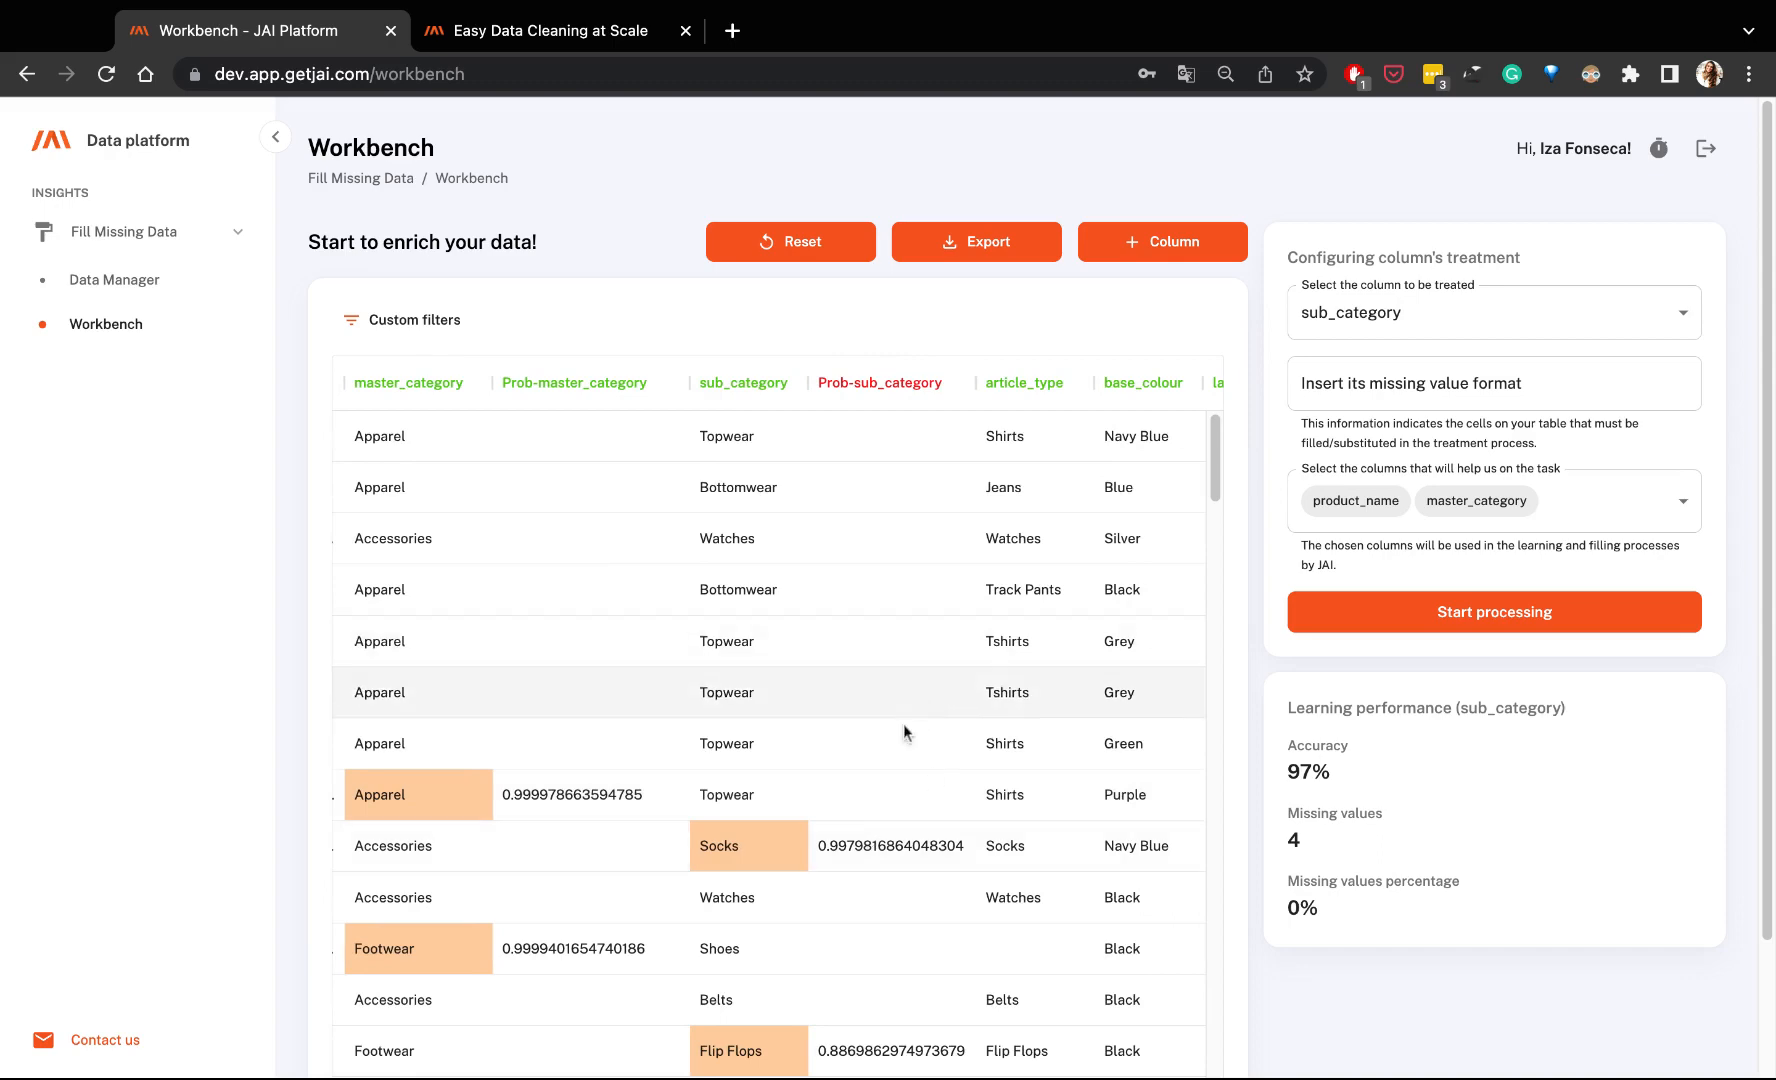
scroll(903, 732, "down", 4)
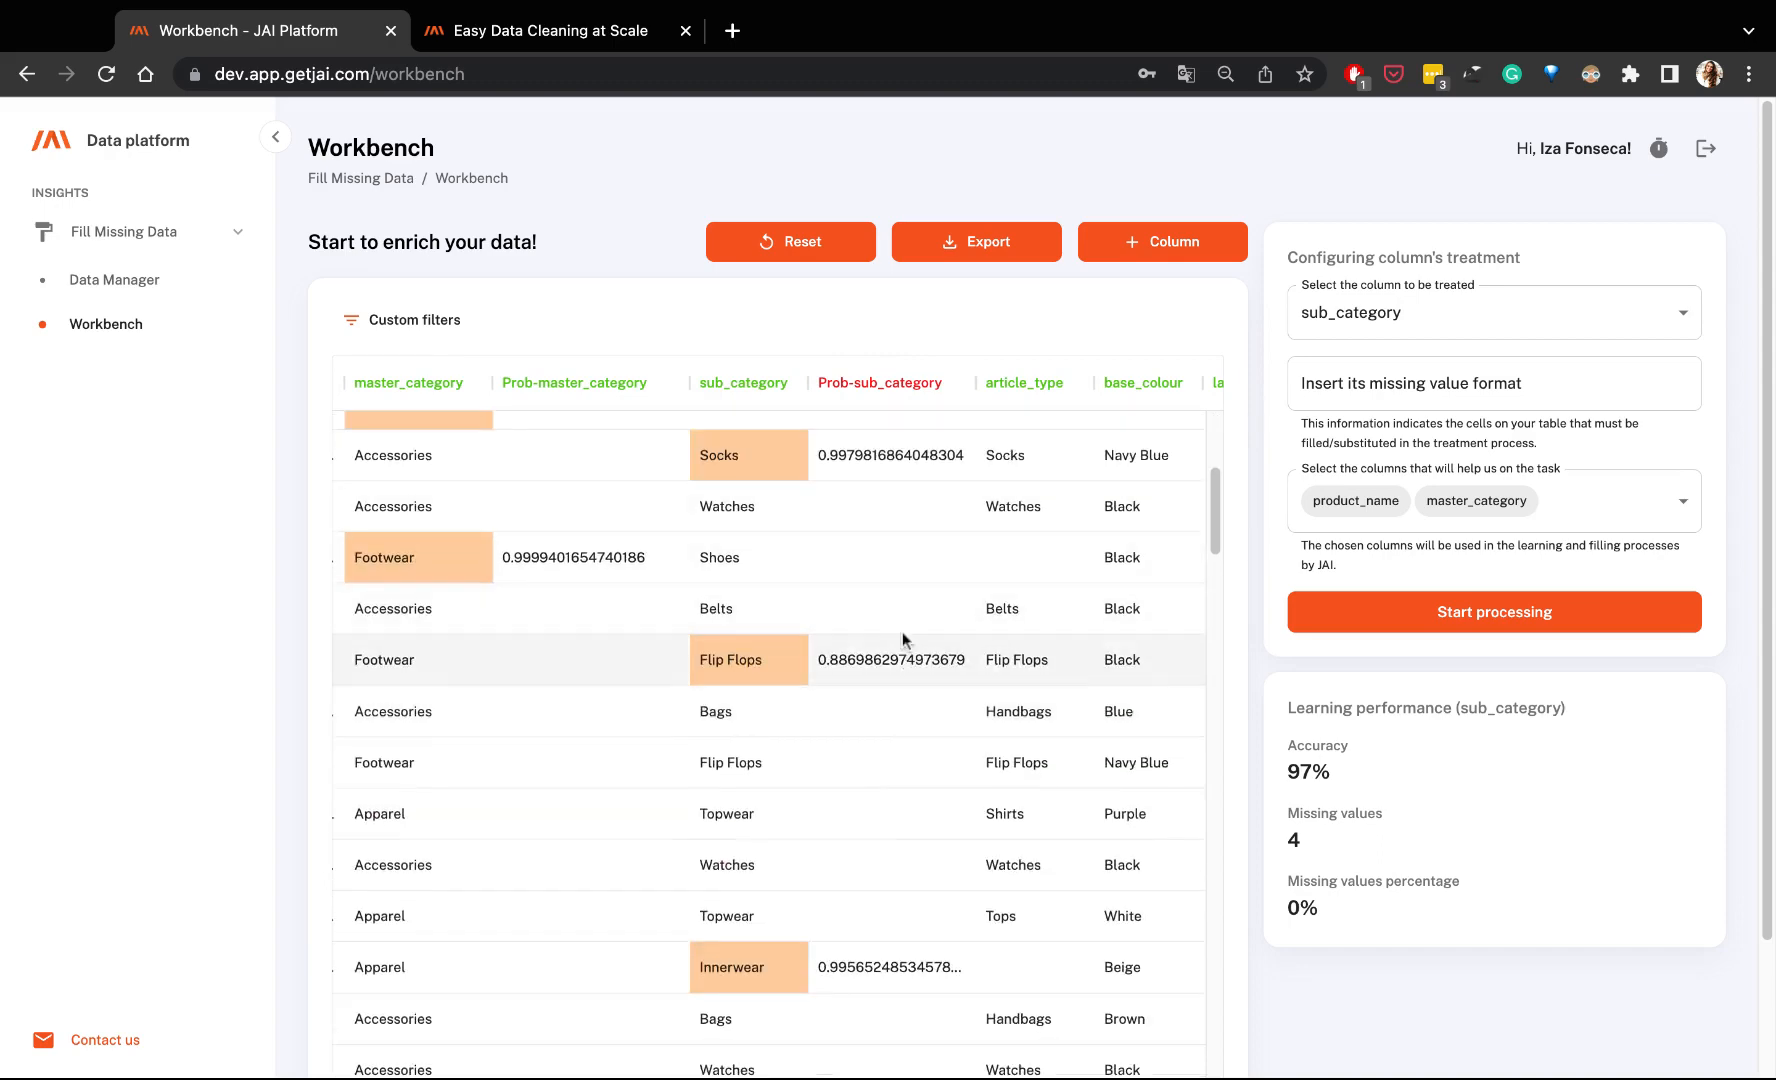
scroll(903, 640, "up", 1)
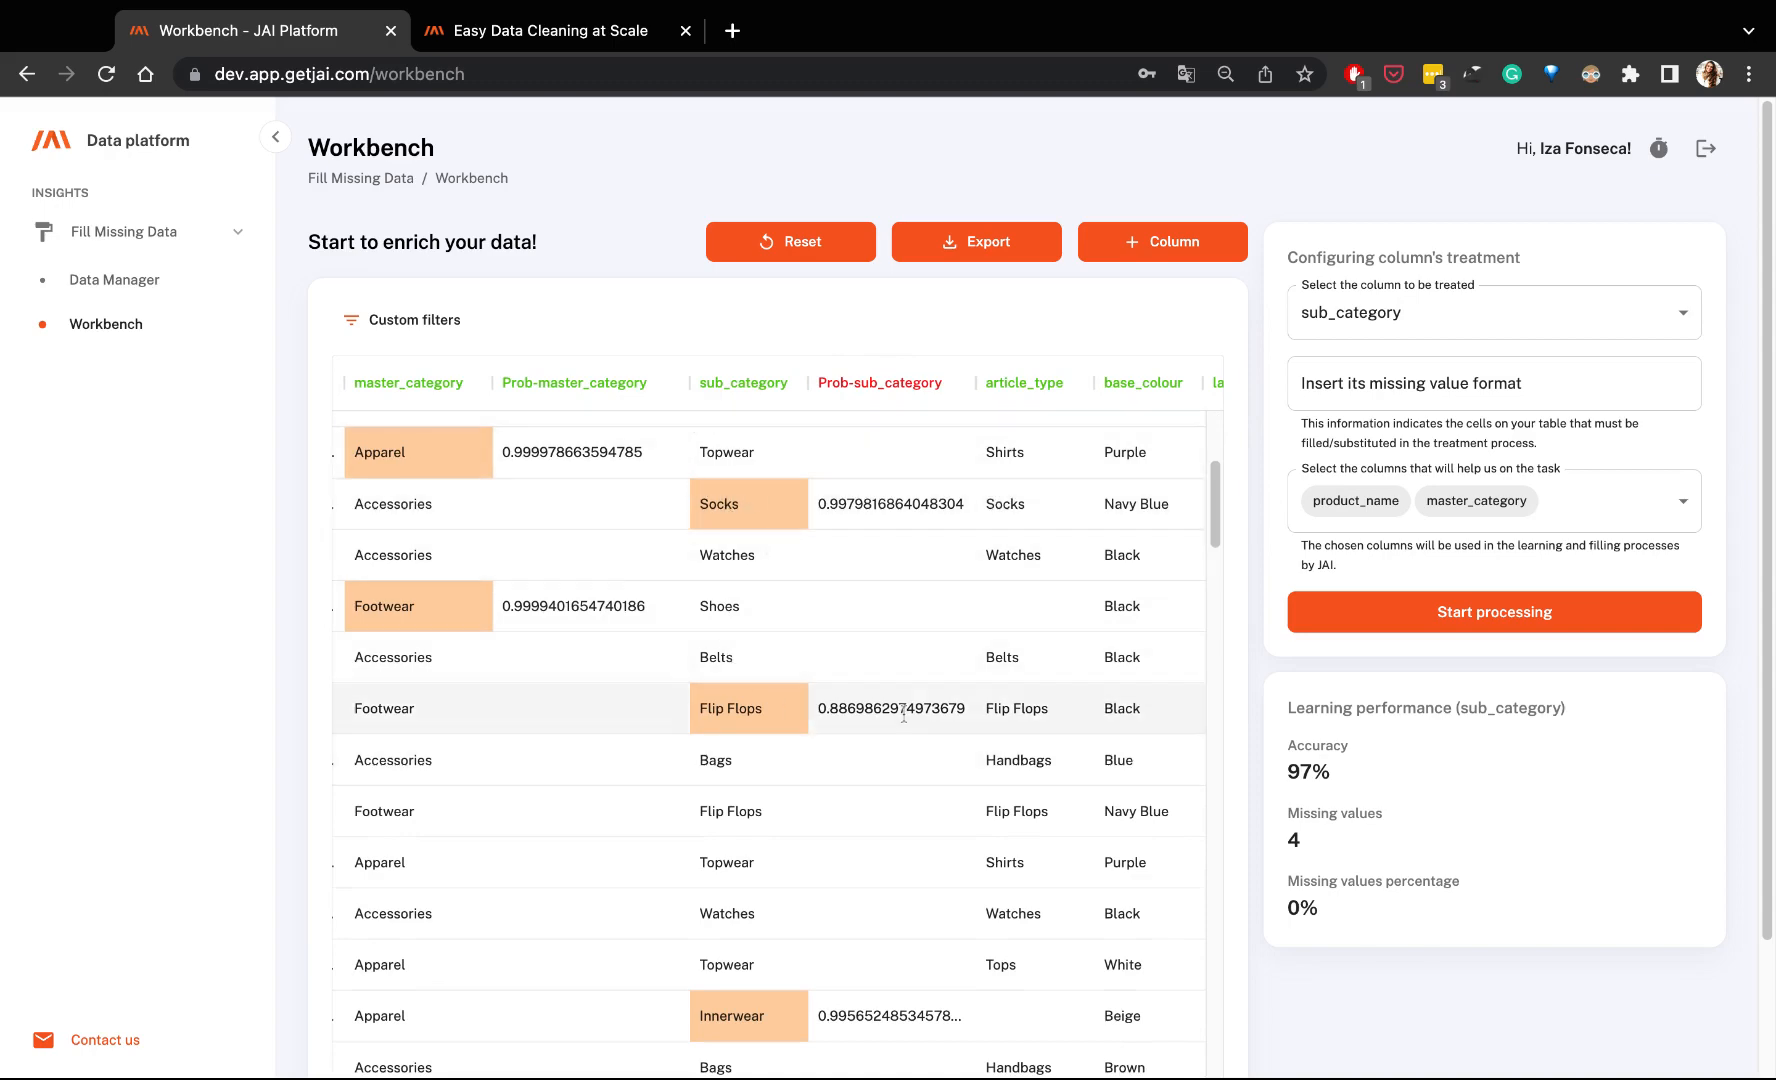
scroll(916, 910, "down", 8)
scroll(928, 860, "up", 8)
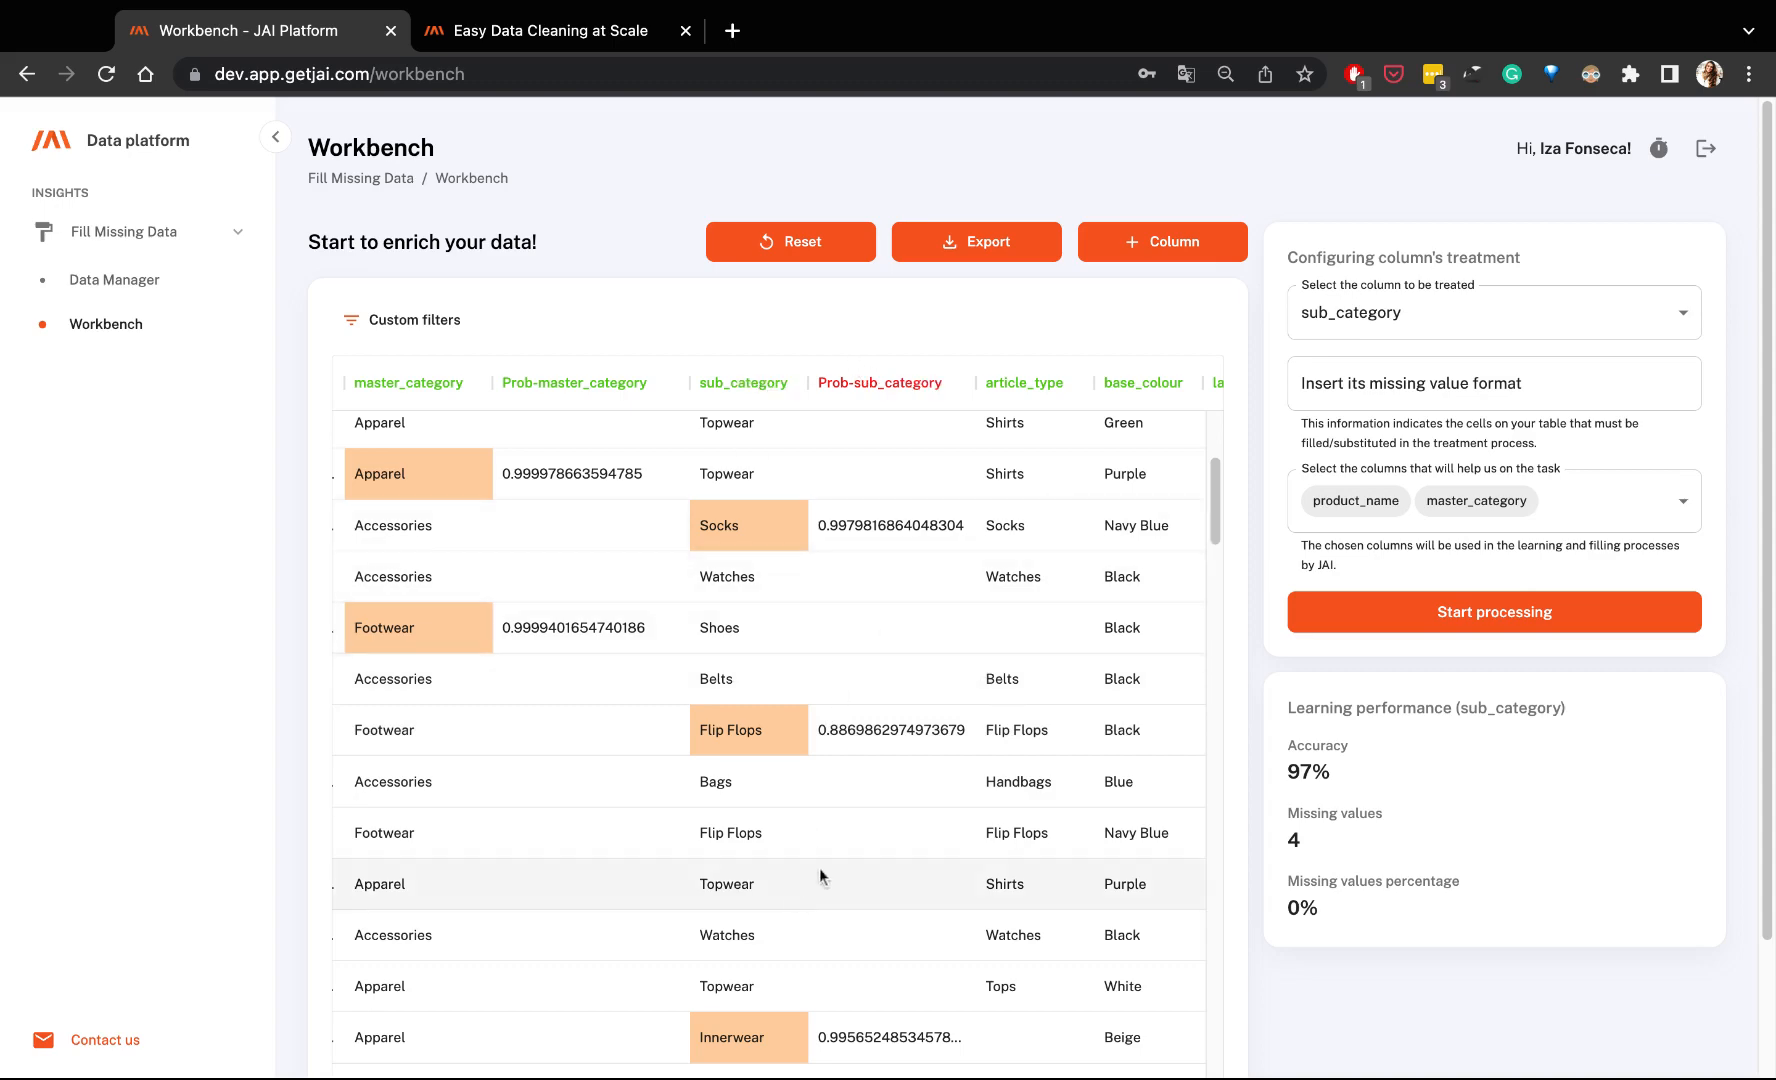
scroll(996, 827, "down", 1)
scroll(996, 827, "down", 2)
scroll(996, 827, "up", 5)
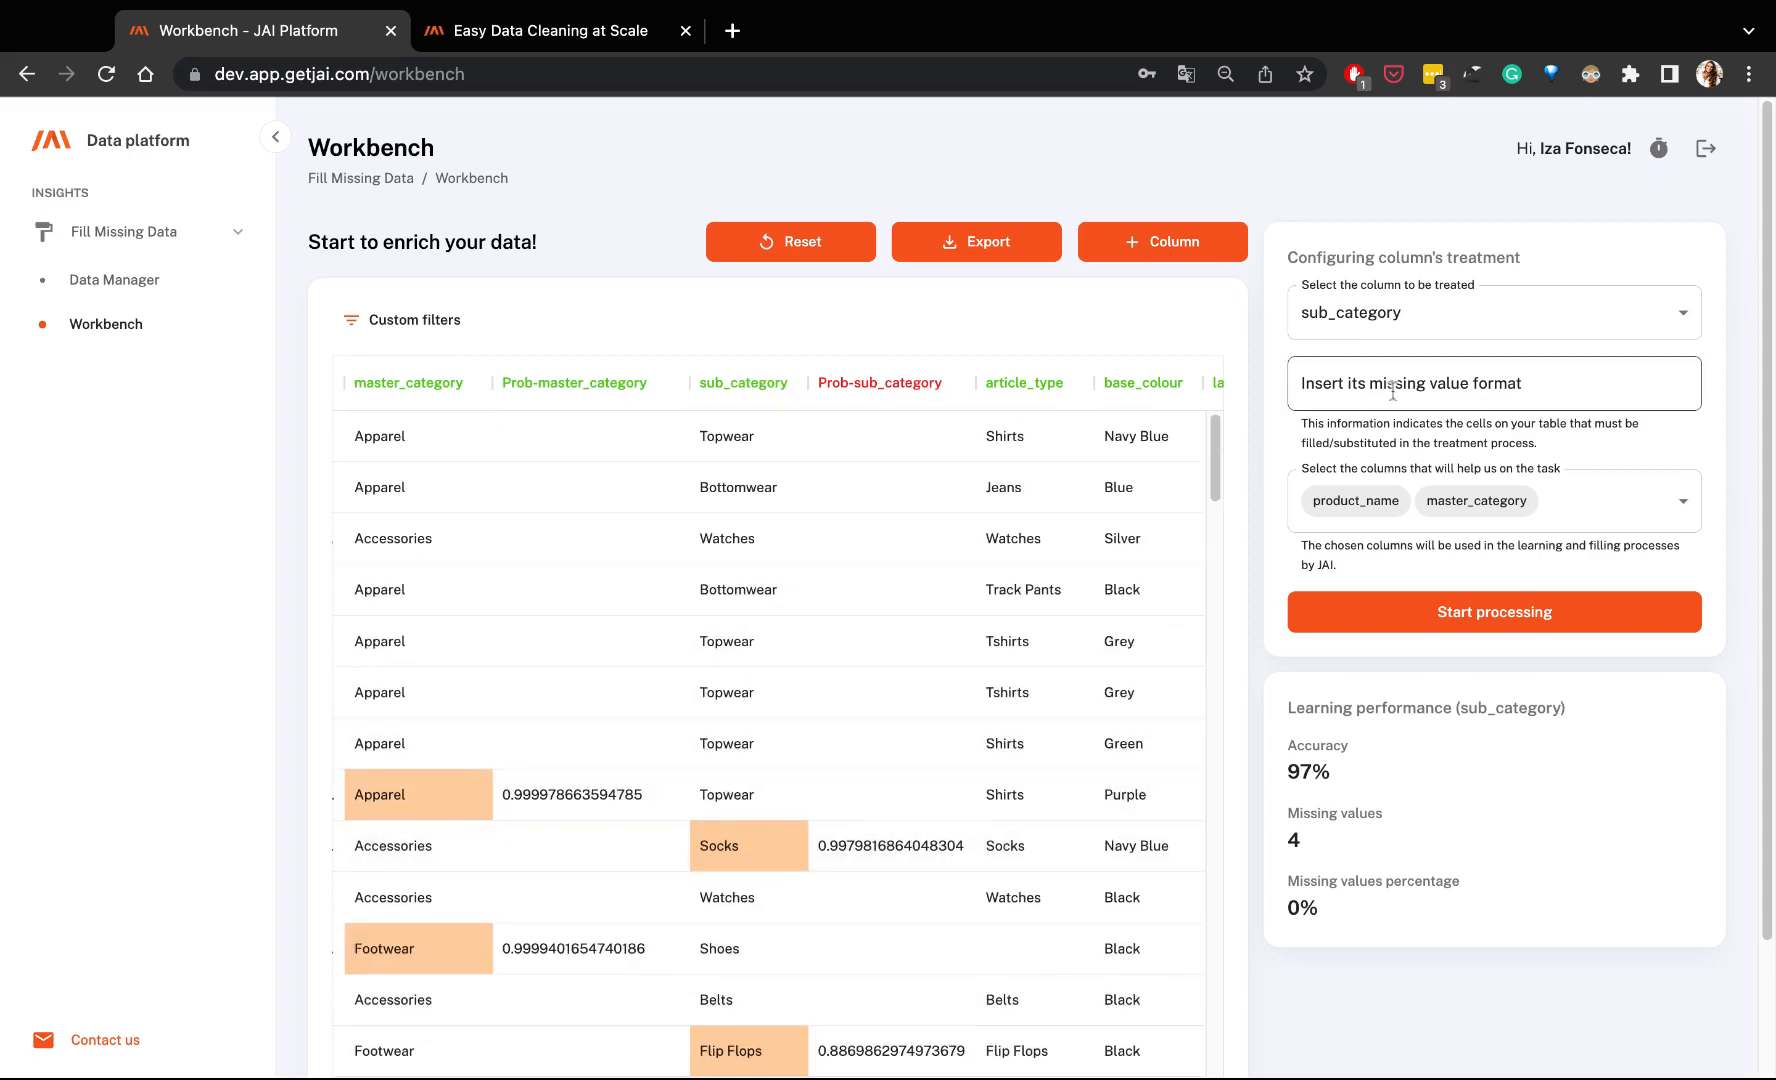
Process article_type as the column to be treated, with product_name, master_category and sub_category as helper columns
left_click(1567, 334)
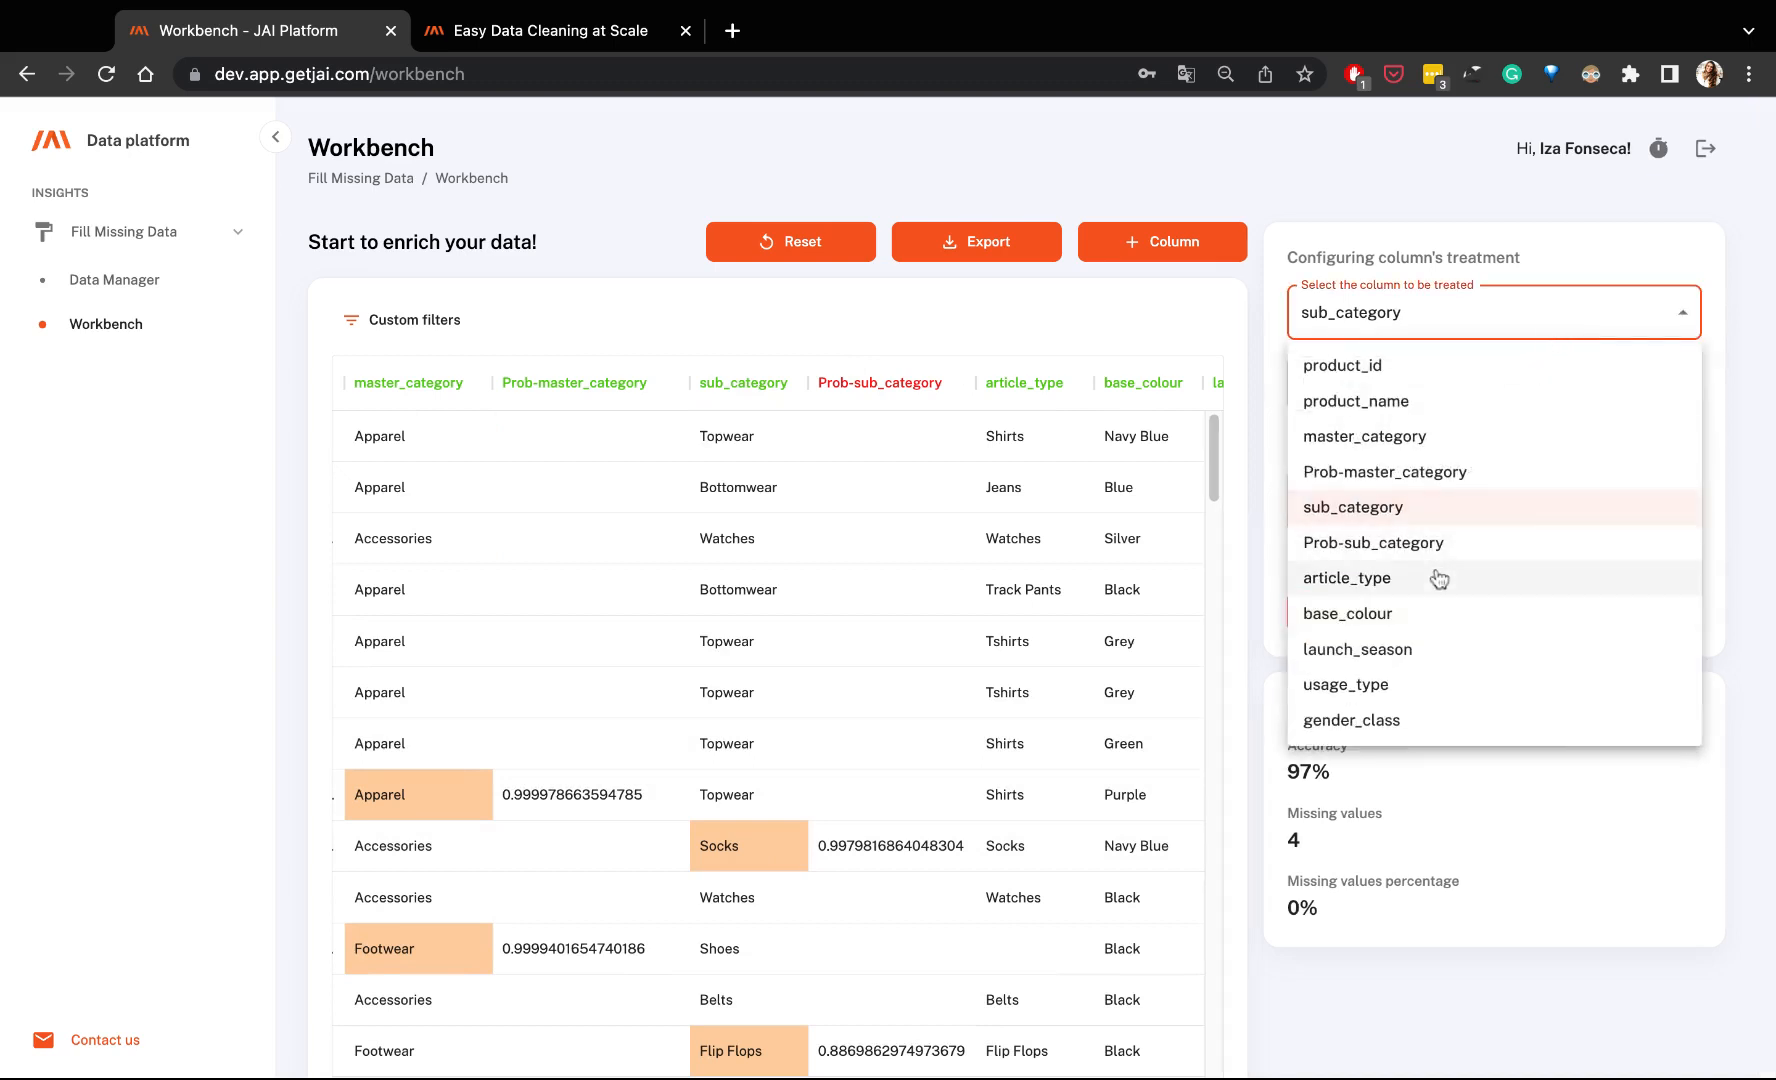
left_click(1350, 578)
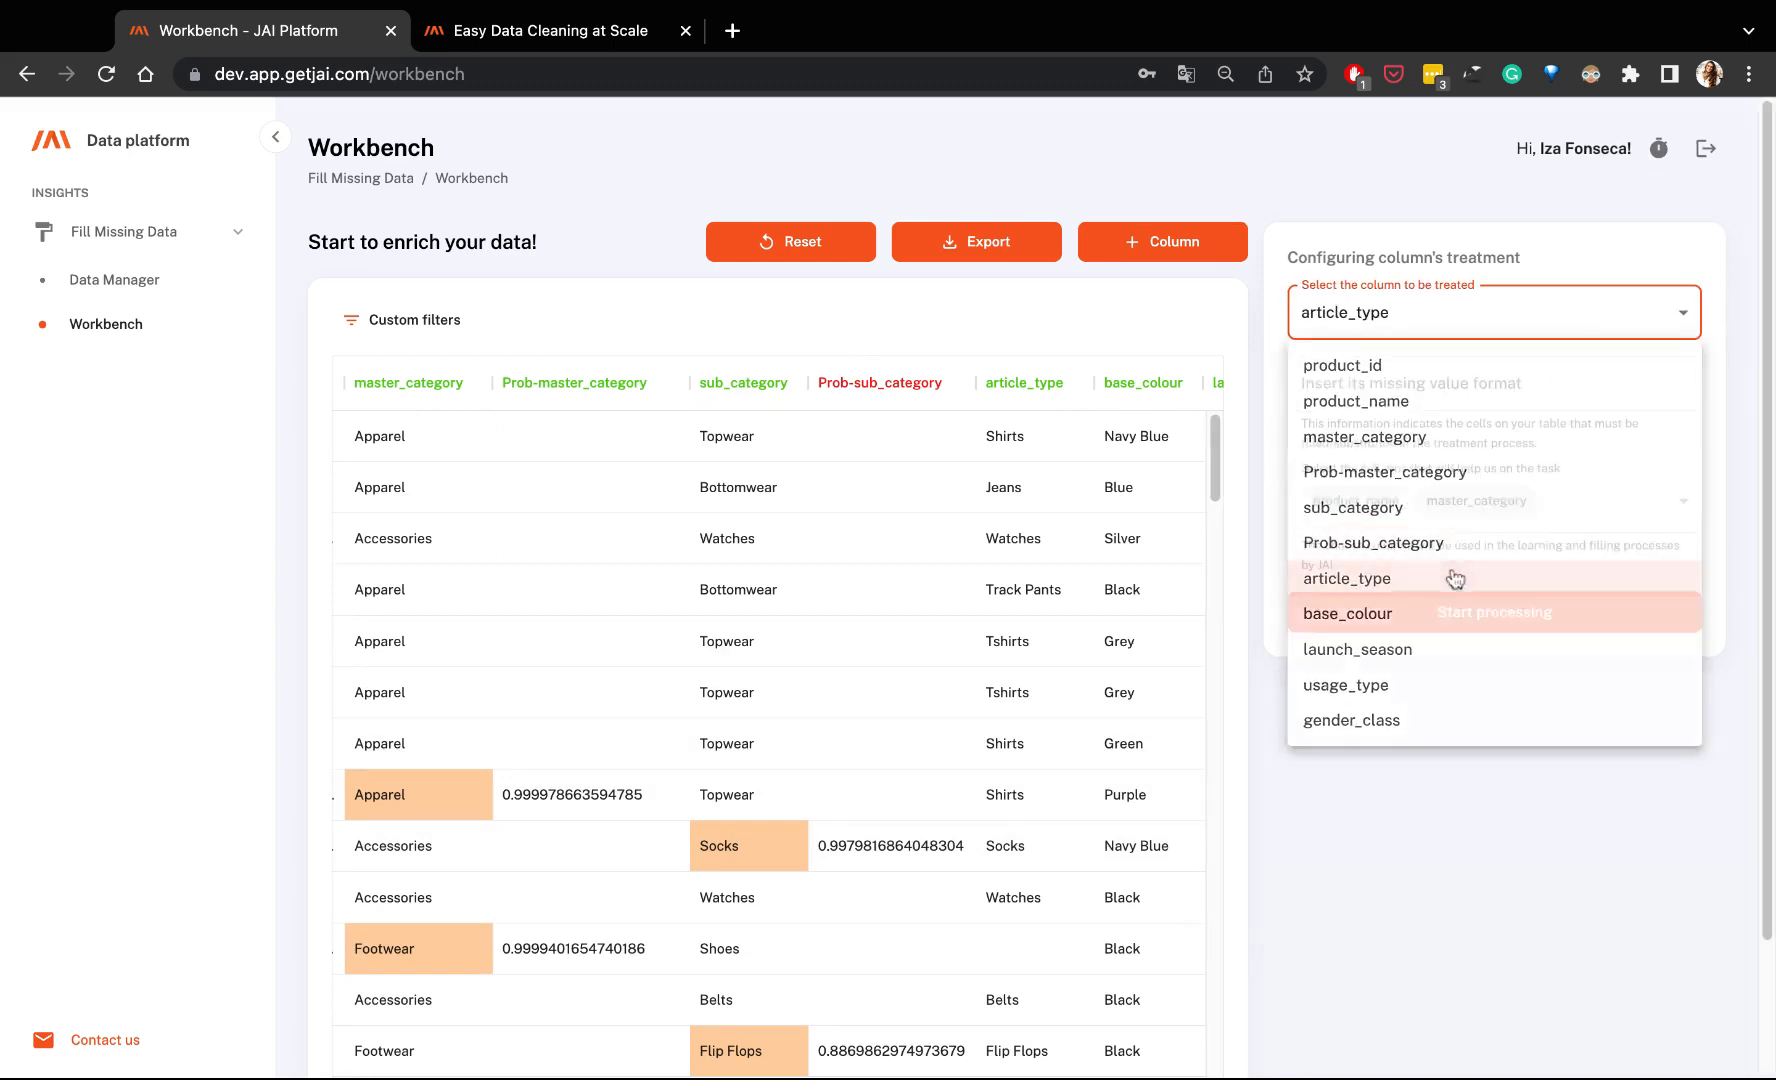
left_click(1608, 506)
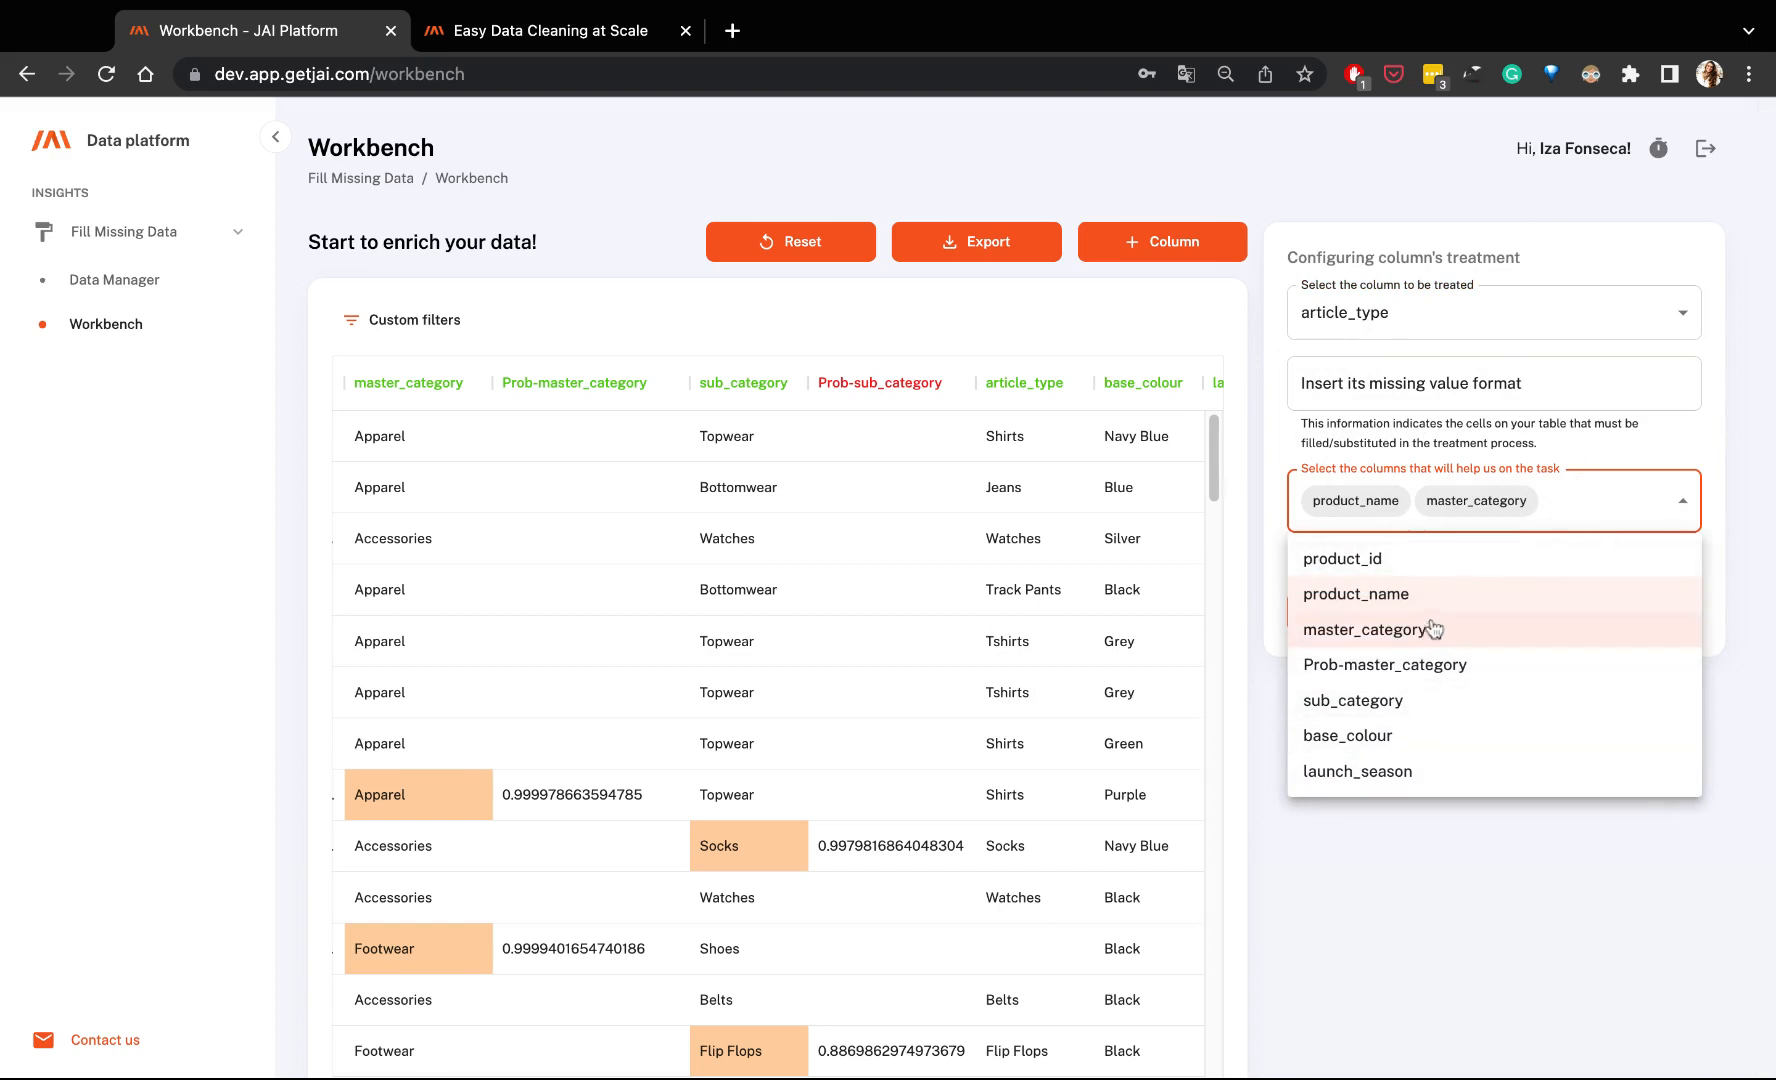
left_click(1405, 712)
left_click(1494, 876)
left_click(1591, 615)
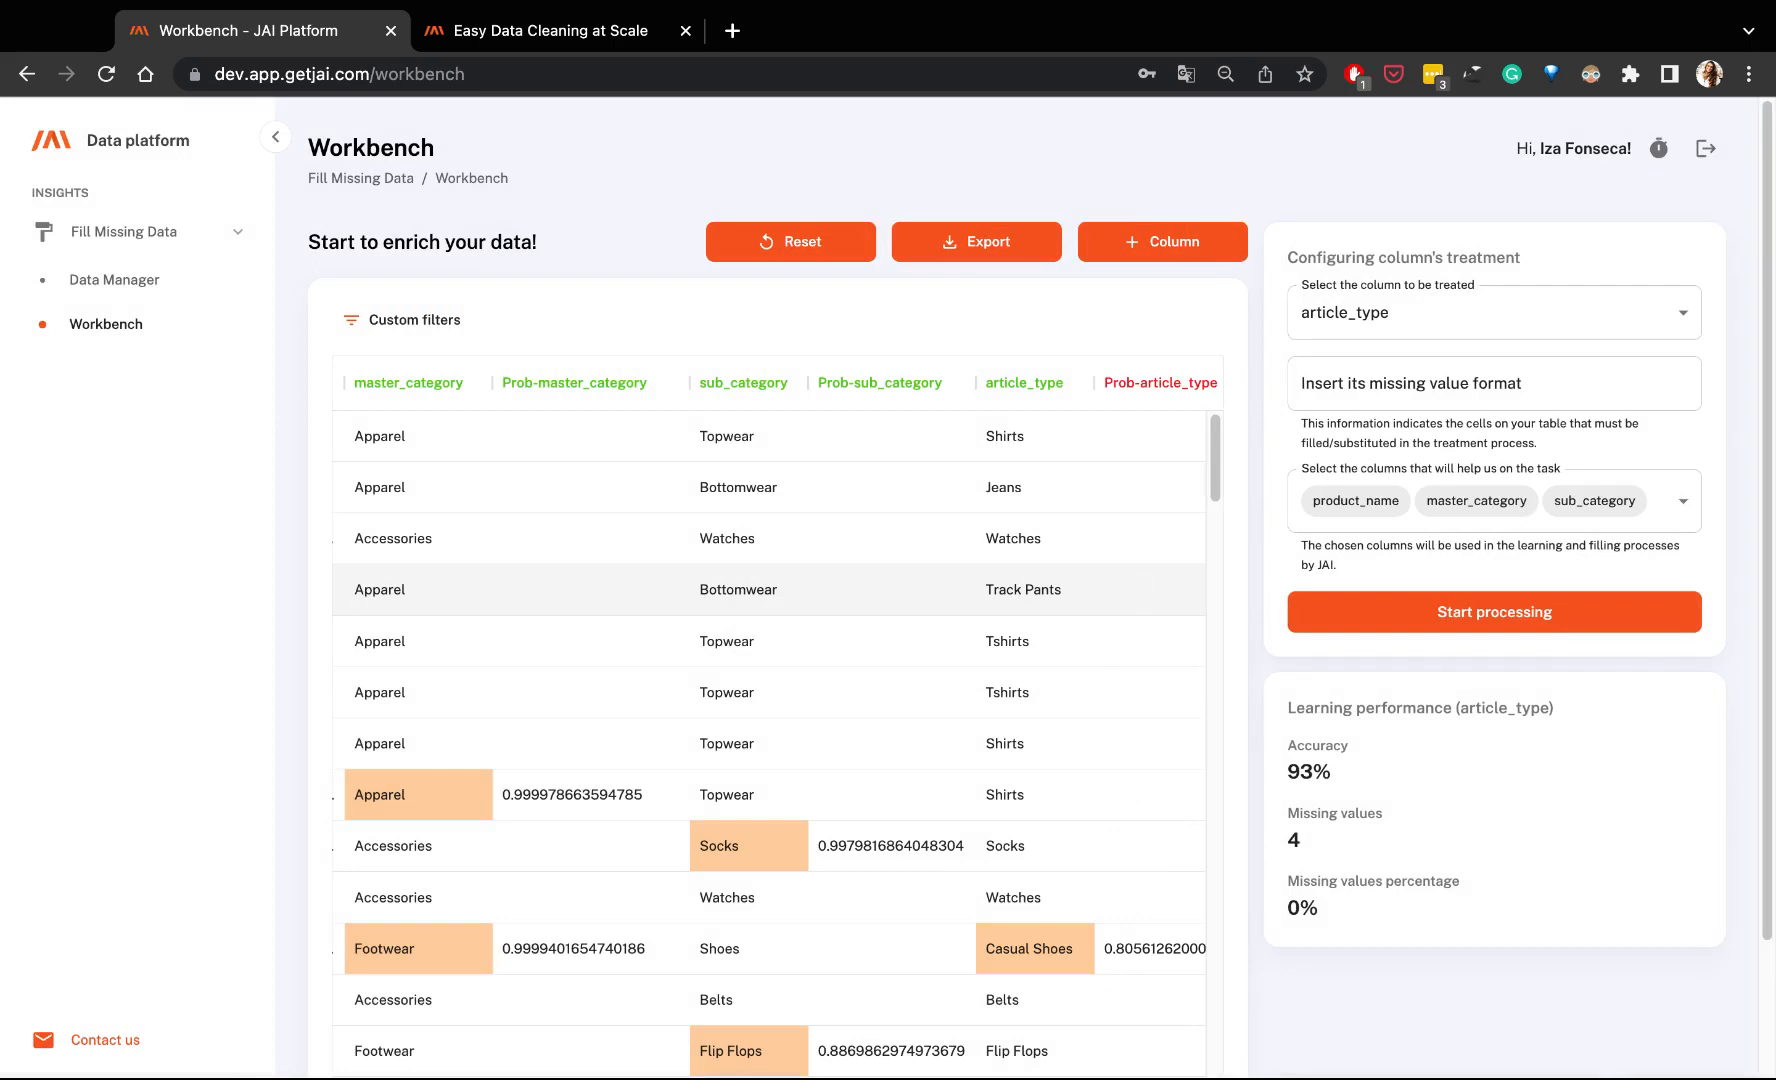
Review the highlighted predicted values in the article_type column and their probabilities
scroll(717, 713, "right", 3)
scroll(717, 713, "down", 2)
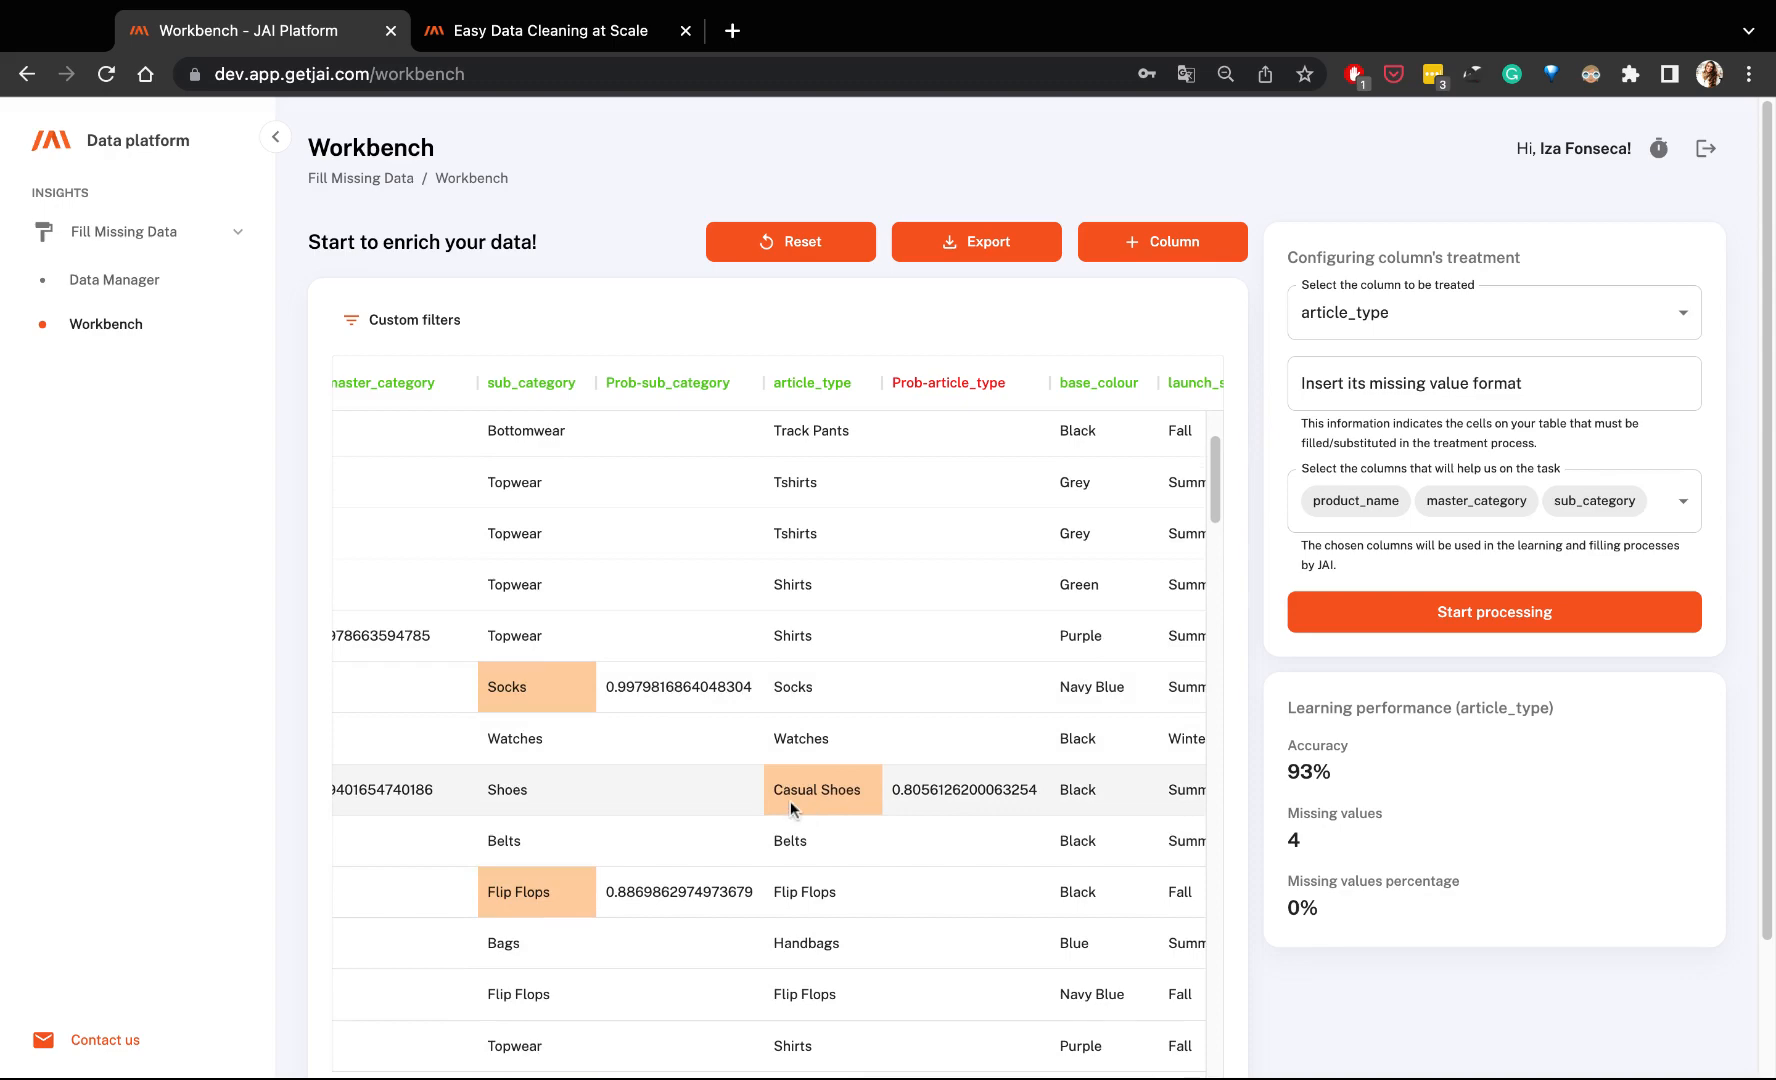
scroll(789, 801, "down", 5)
scroll(789, 801, "up", 4)
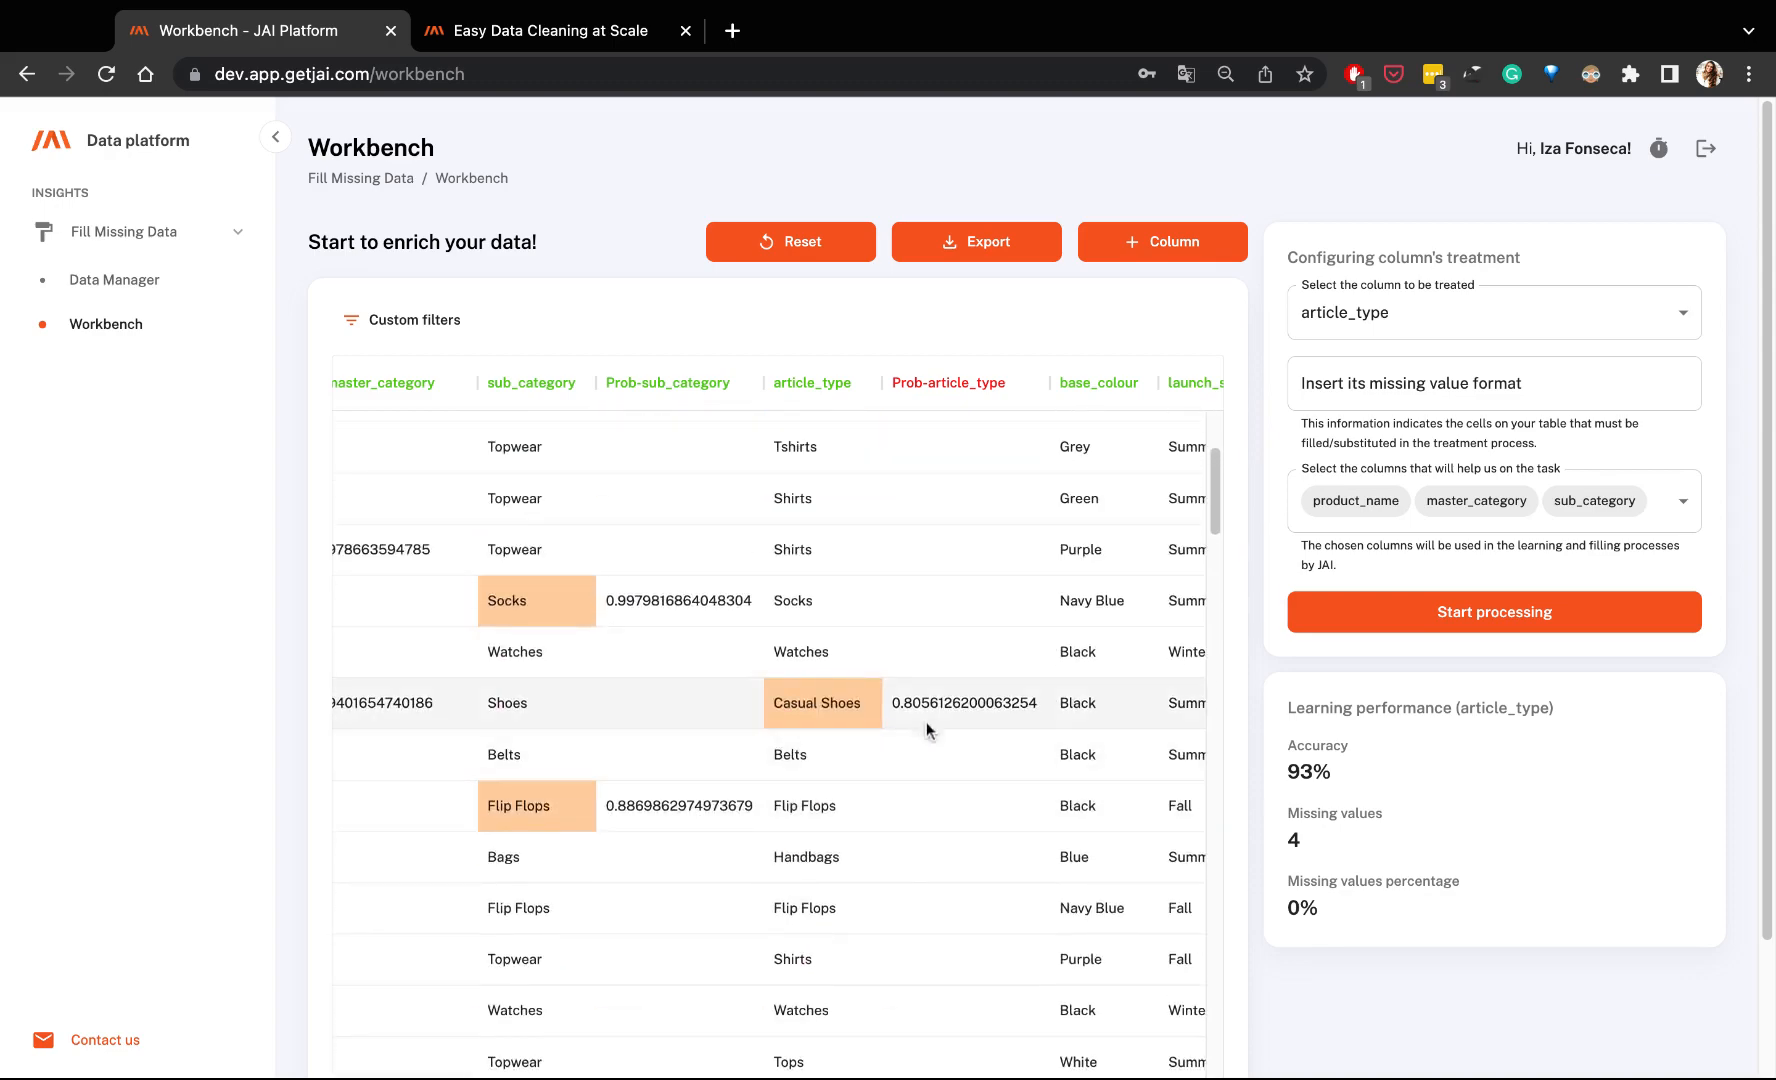
scroll(968, 695, "down", 10)
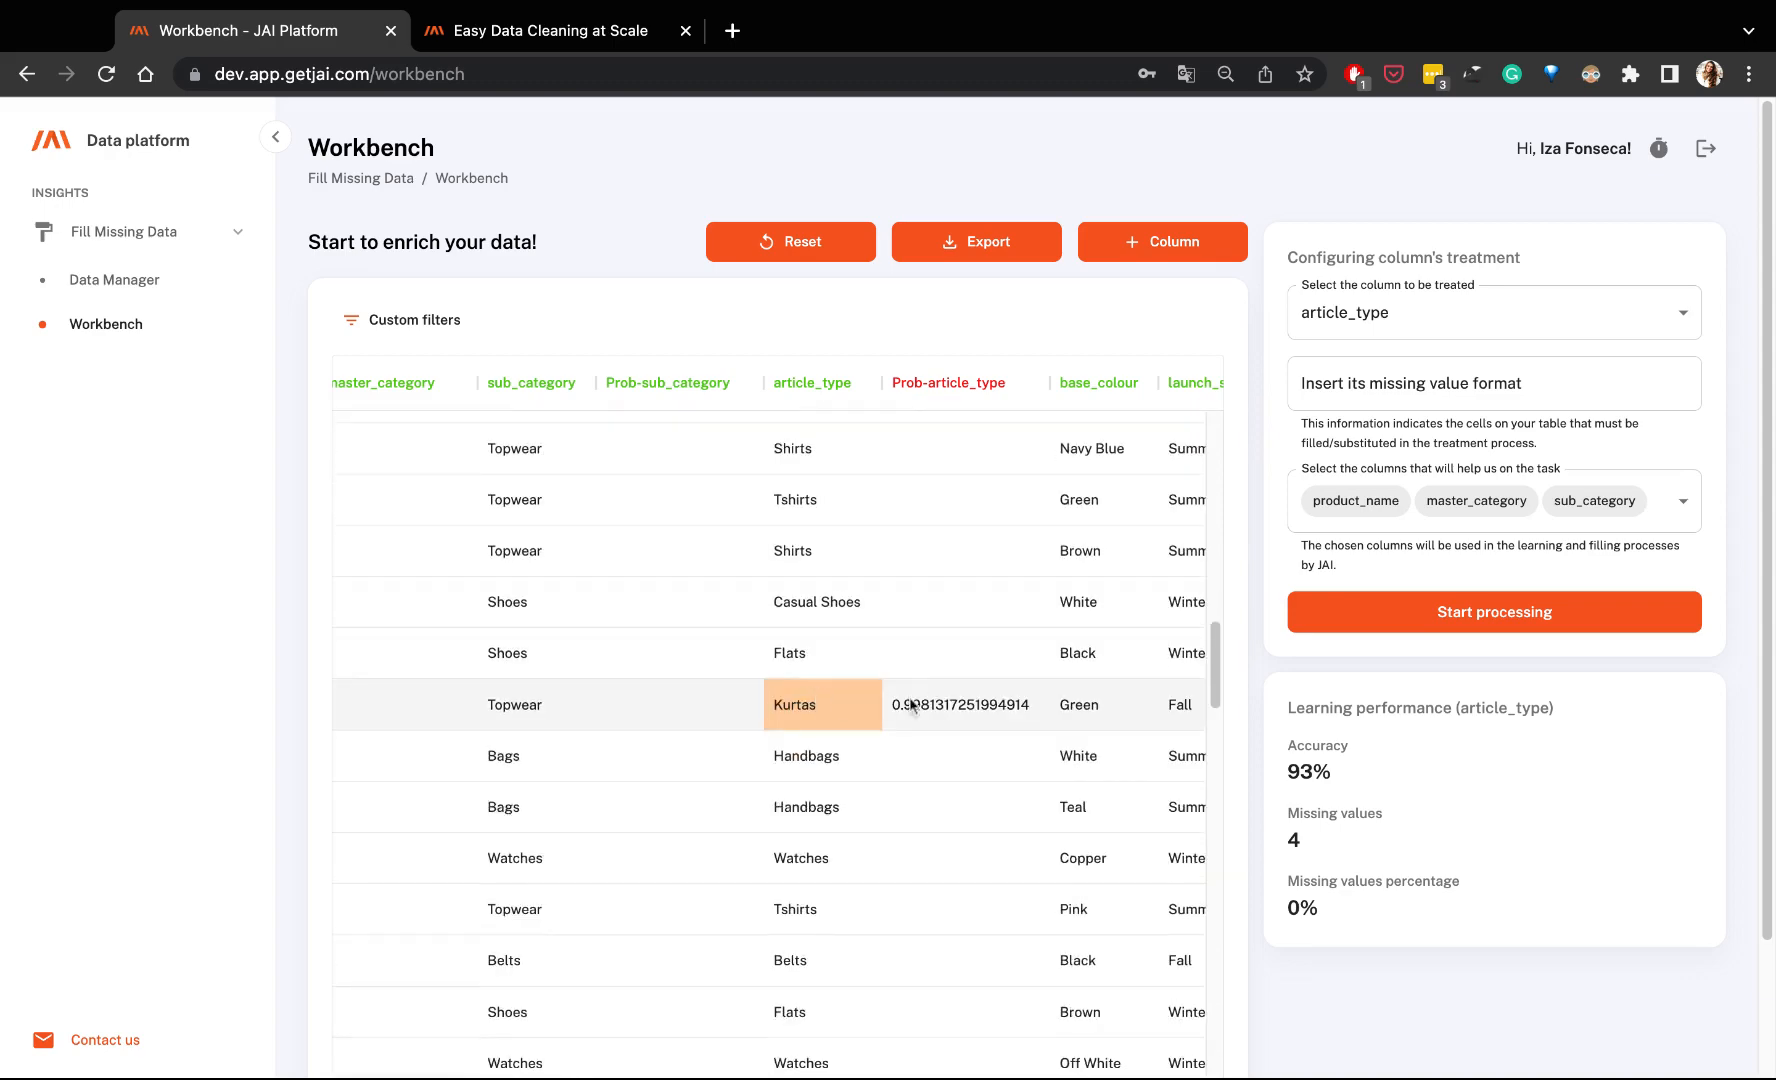
scroll(887, 750, "down", 10)
scroll(886, 751, "up", 10)
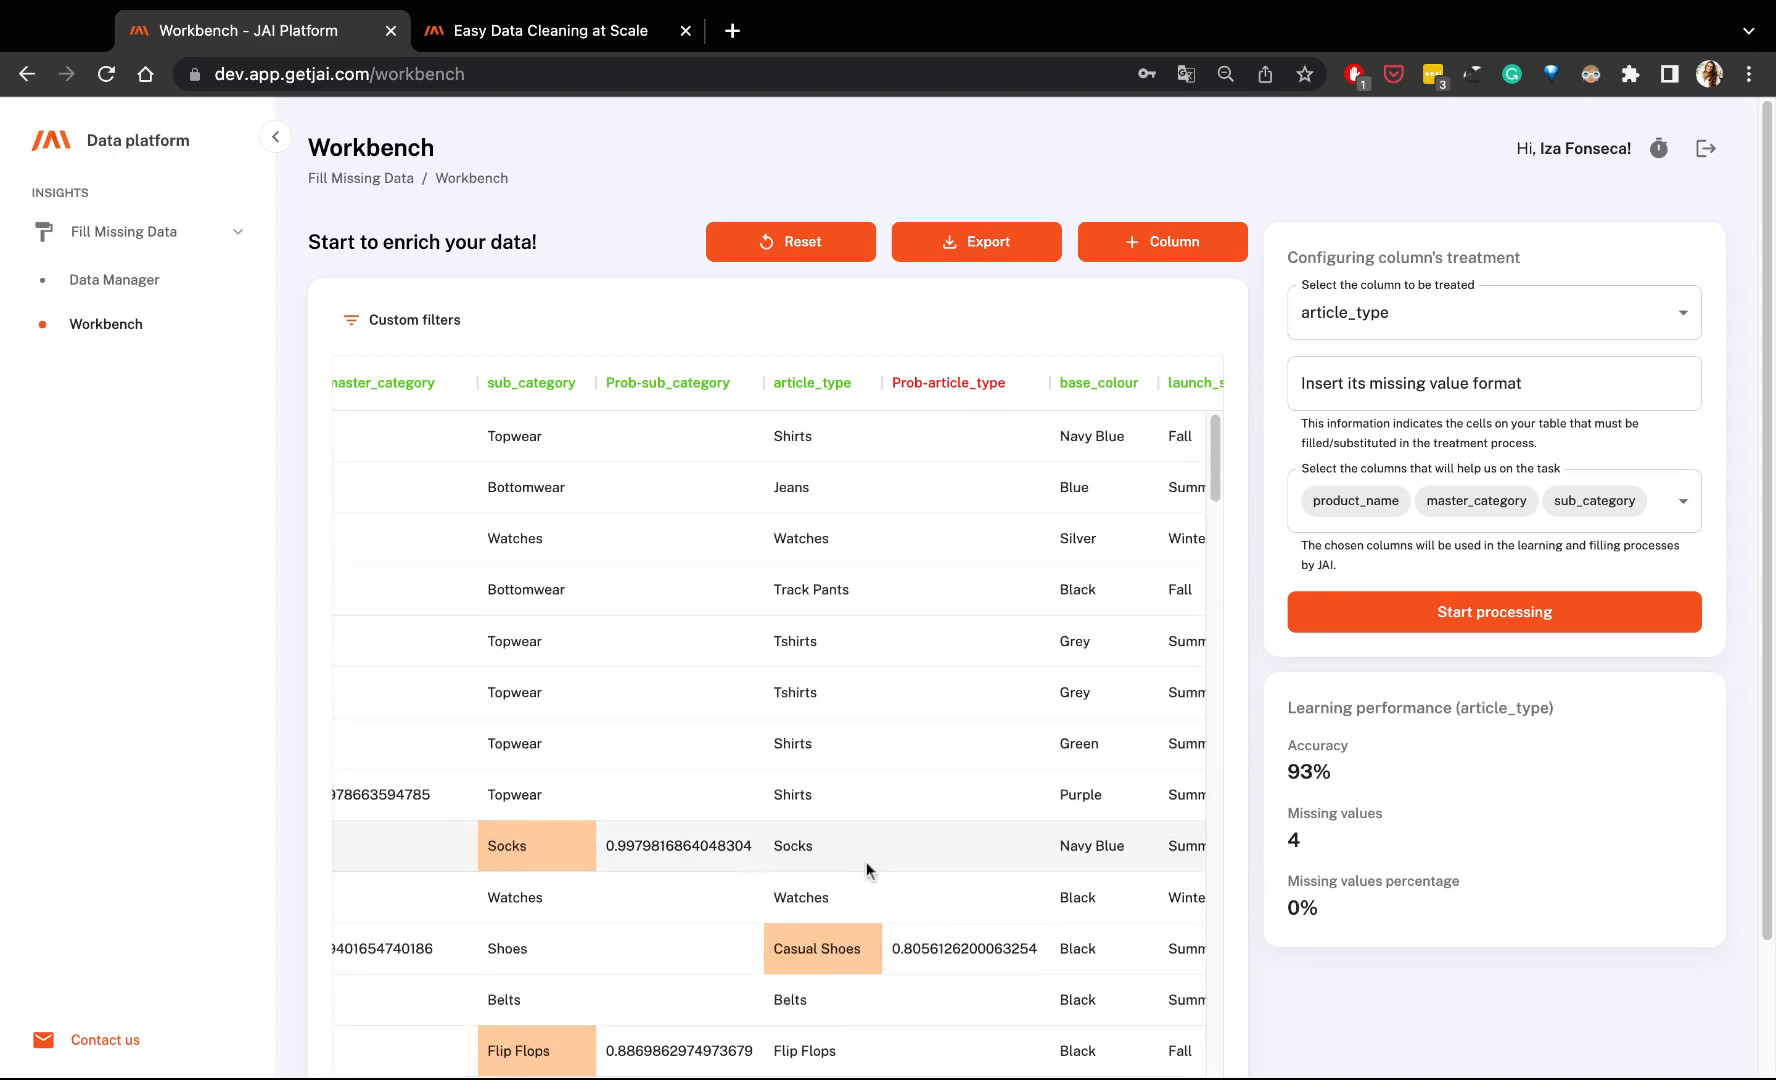
Accept the article_type predictions Casual Shoes for the black Shoes row and Bra for the beige Innerwear row
left_click(846, 940)
scroll(946, 828, "down", 4)
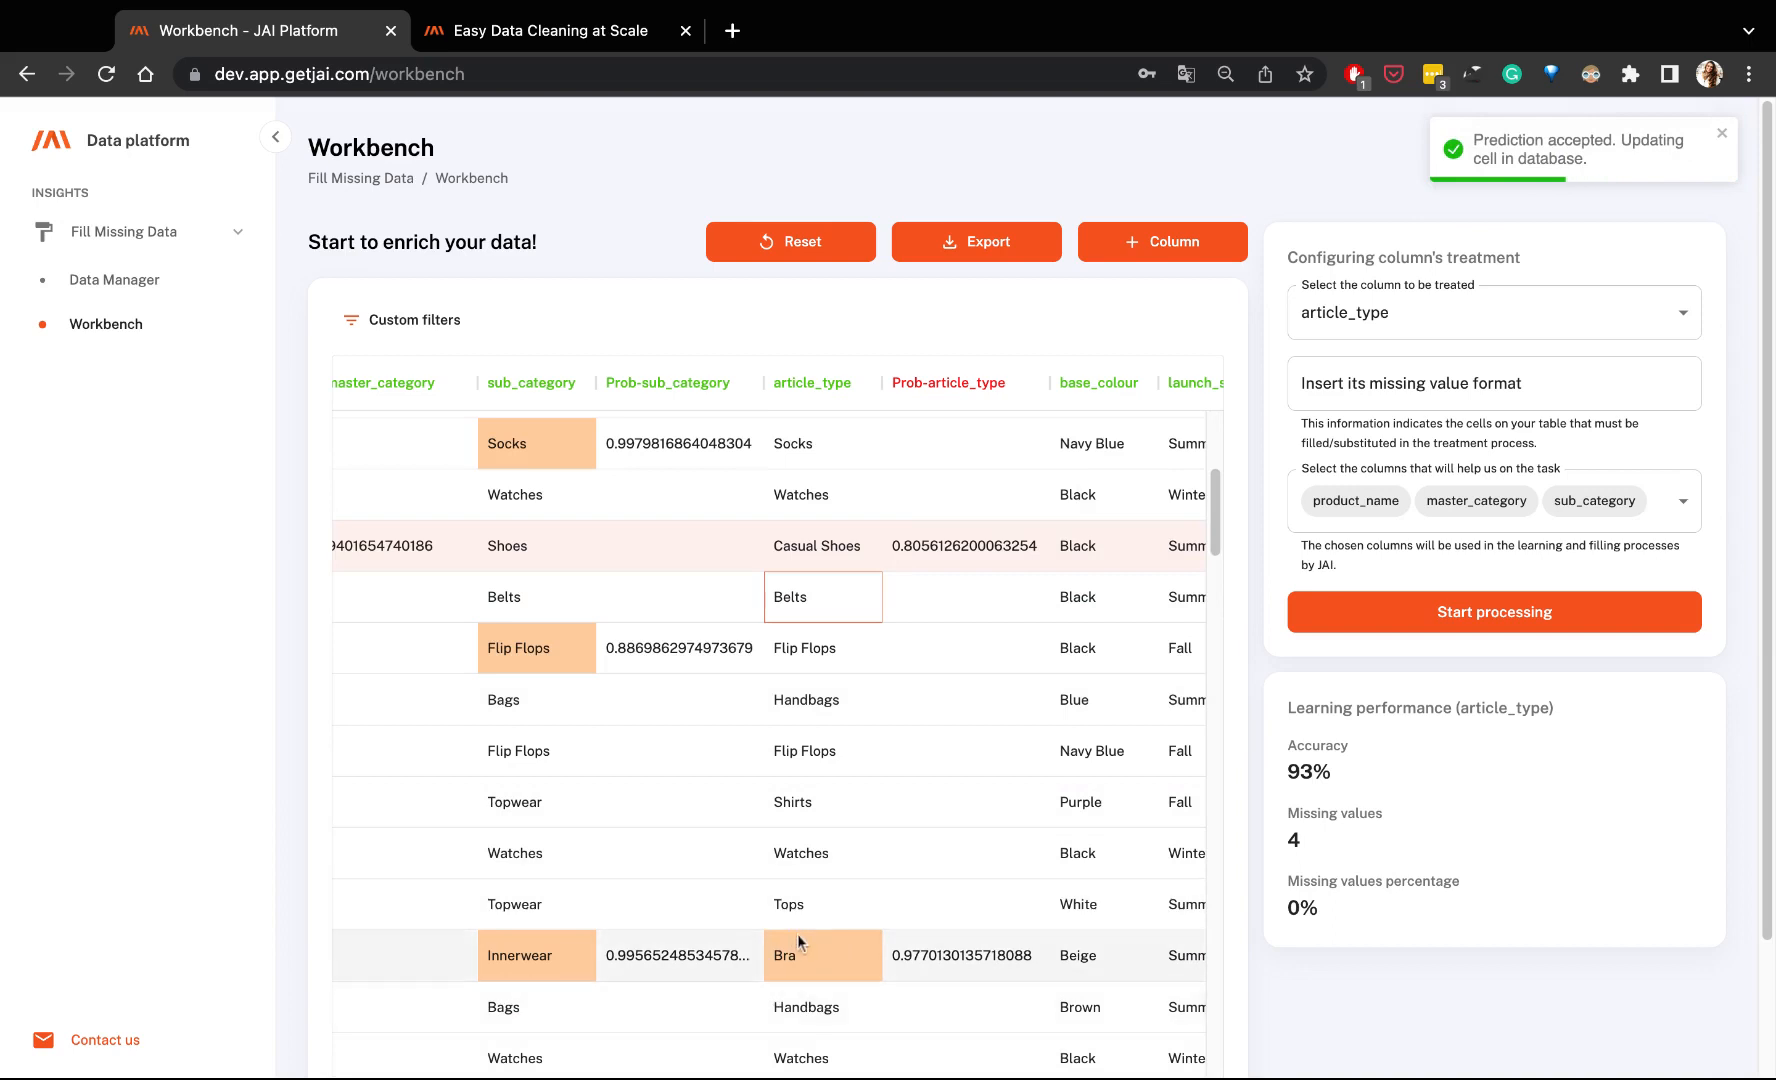
double_click(780, 962)
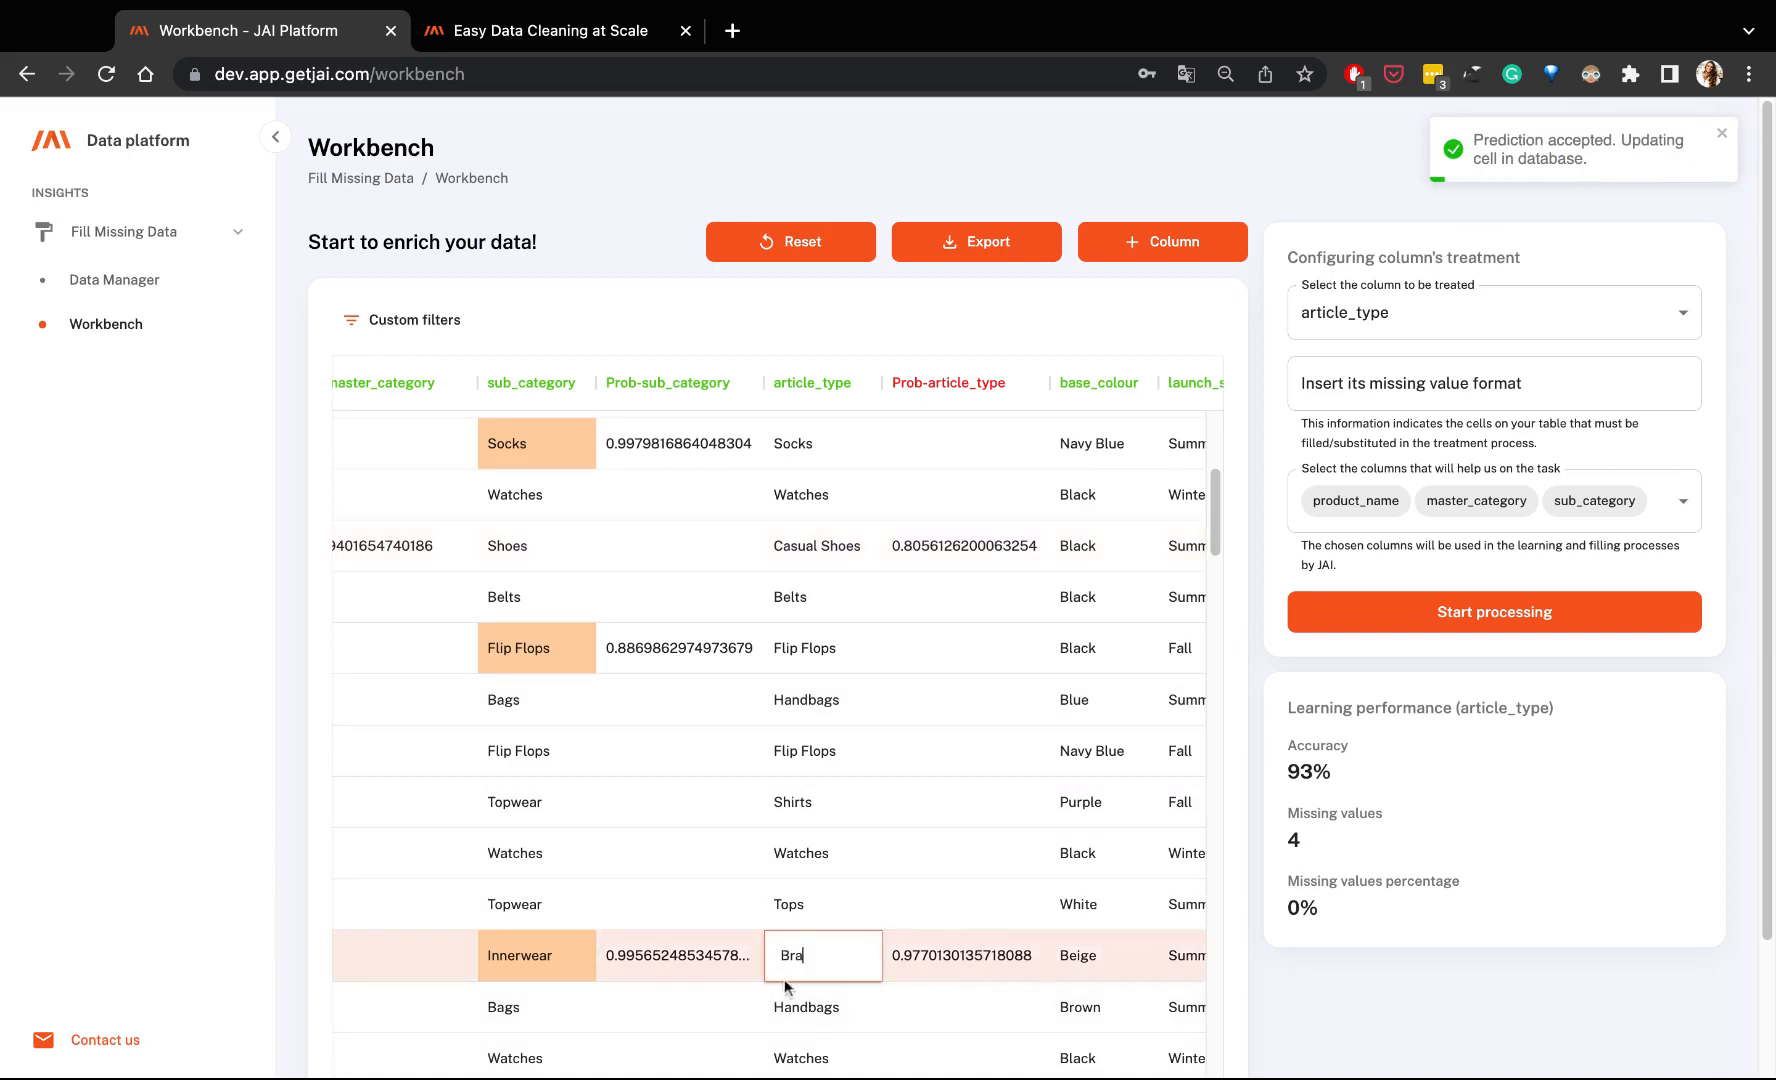
left_click(850, 902)
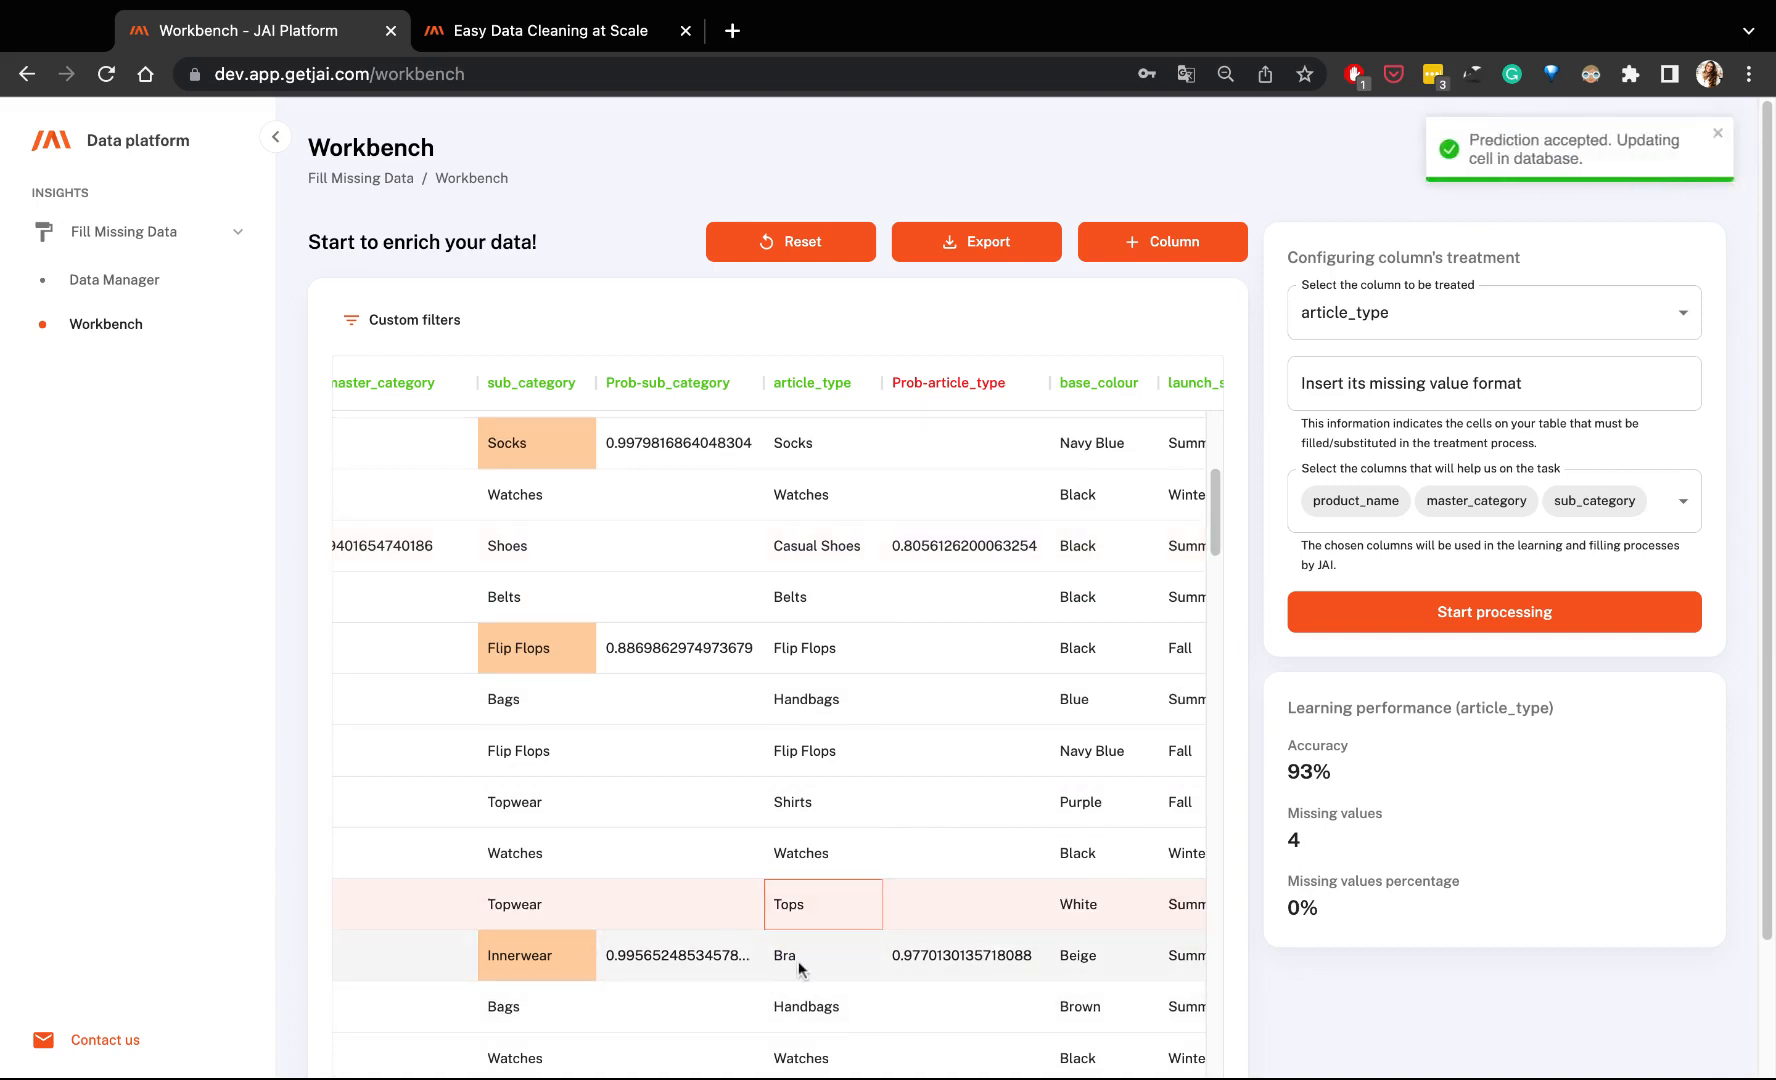
Check which file types are offered for exporting the table, and close the export options without exporting
scroll(855, 978, "down", 3)
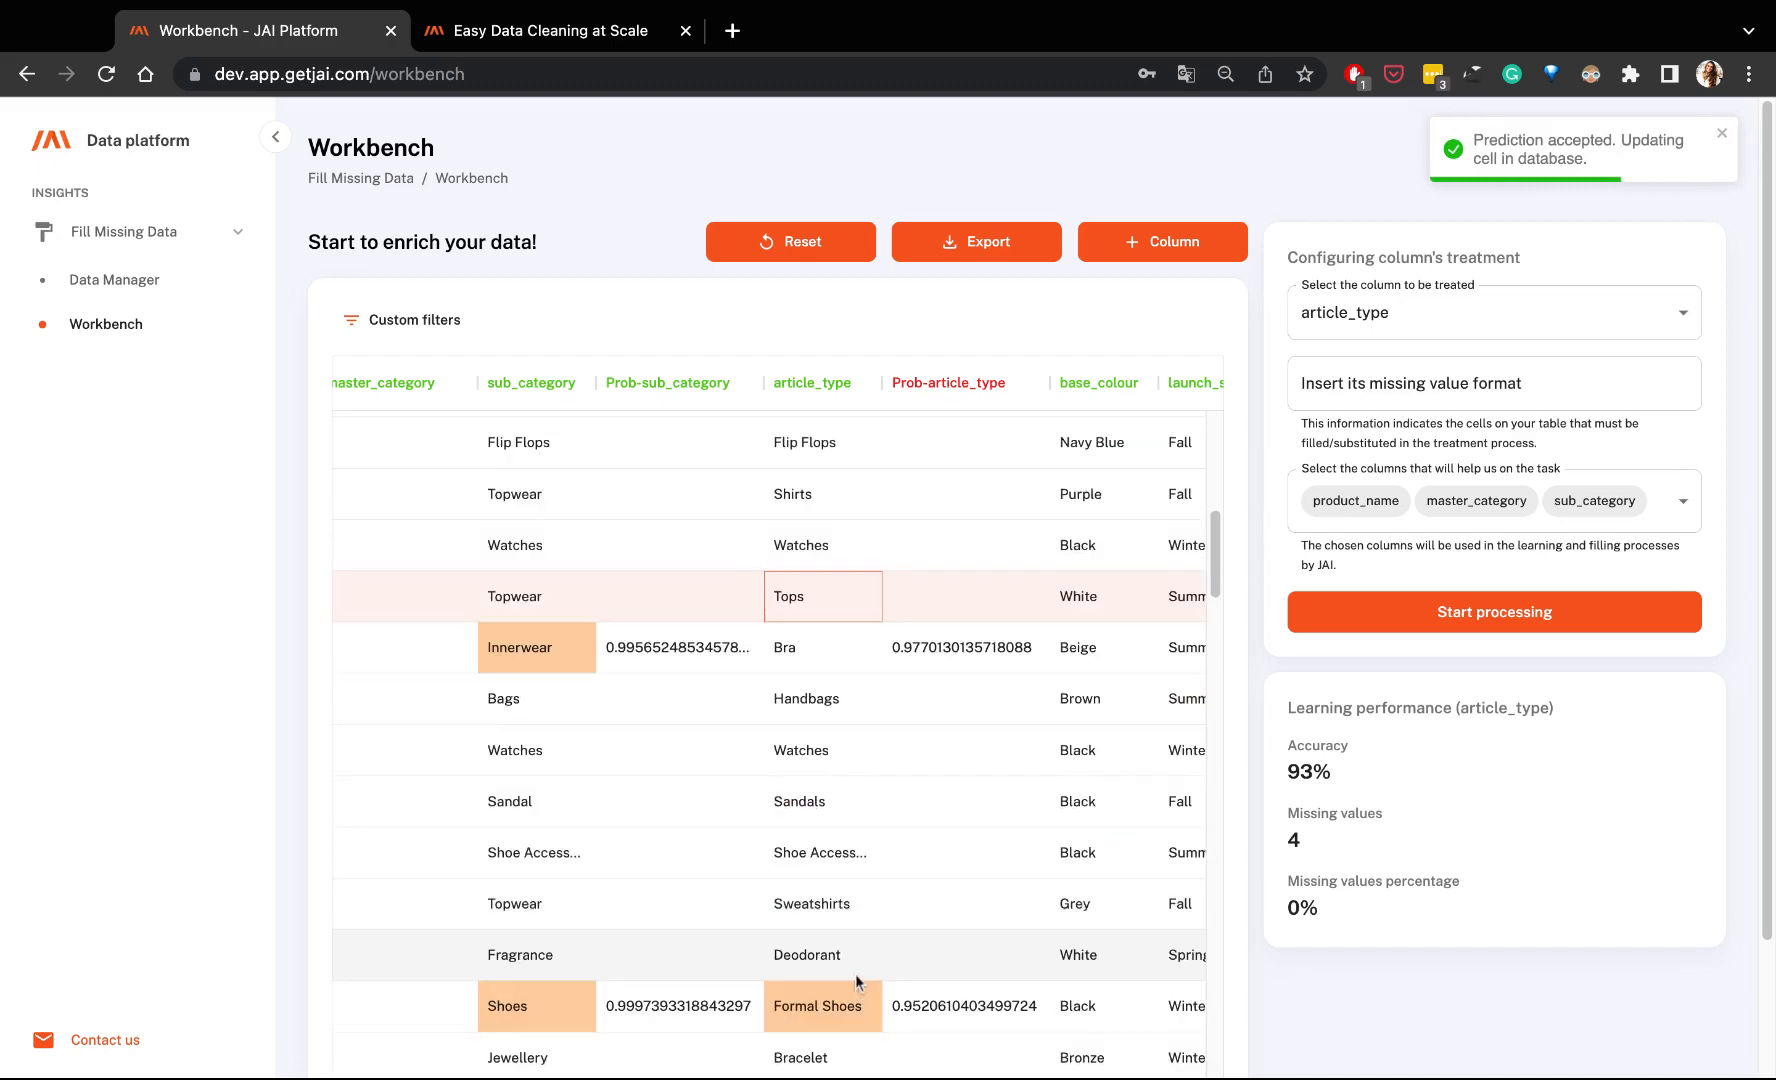
scroll(922, 838, "down", 4)
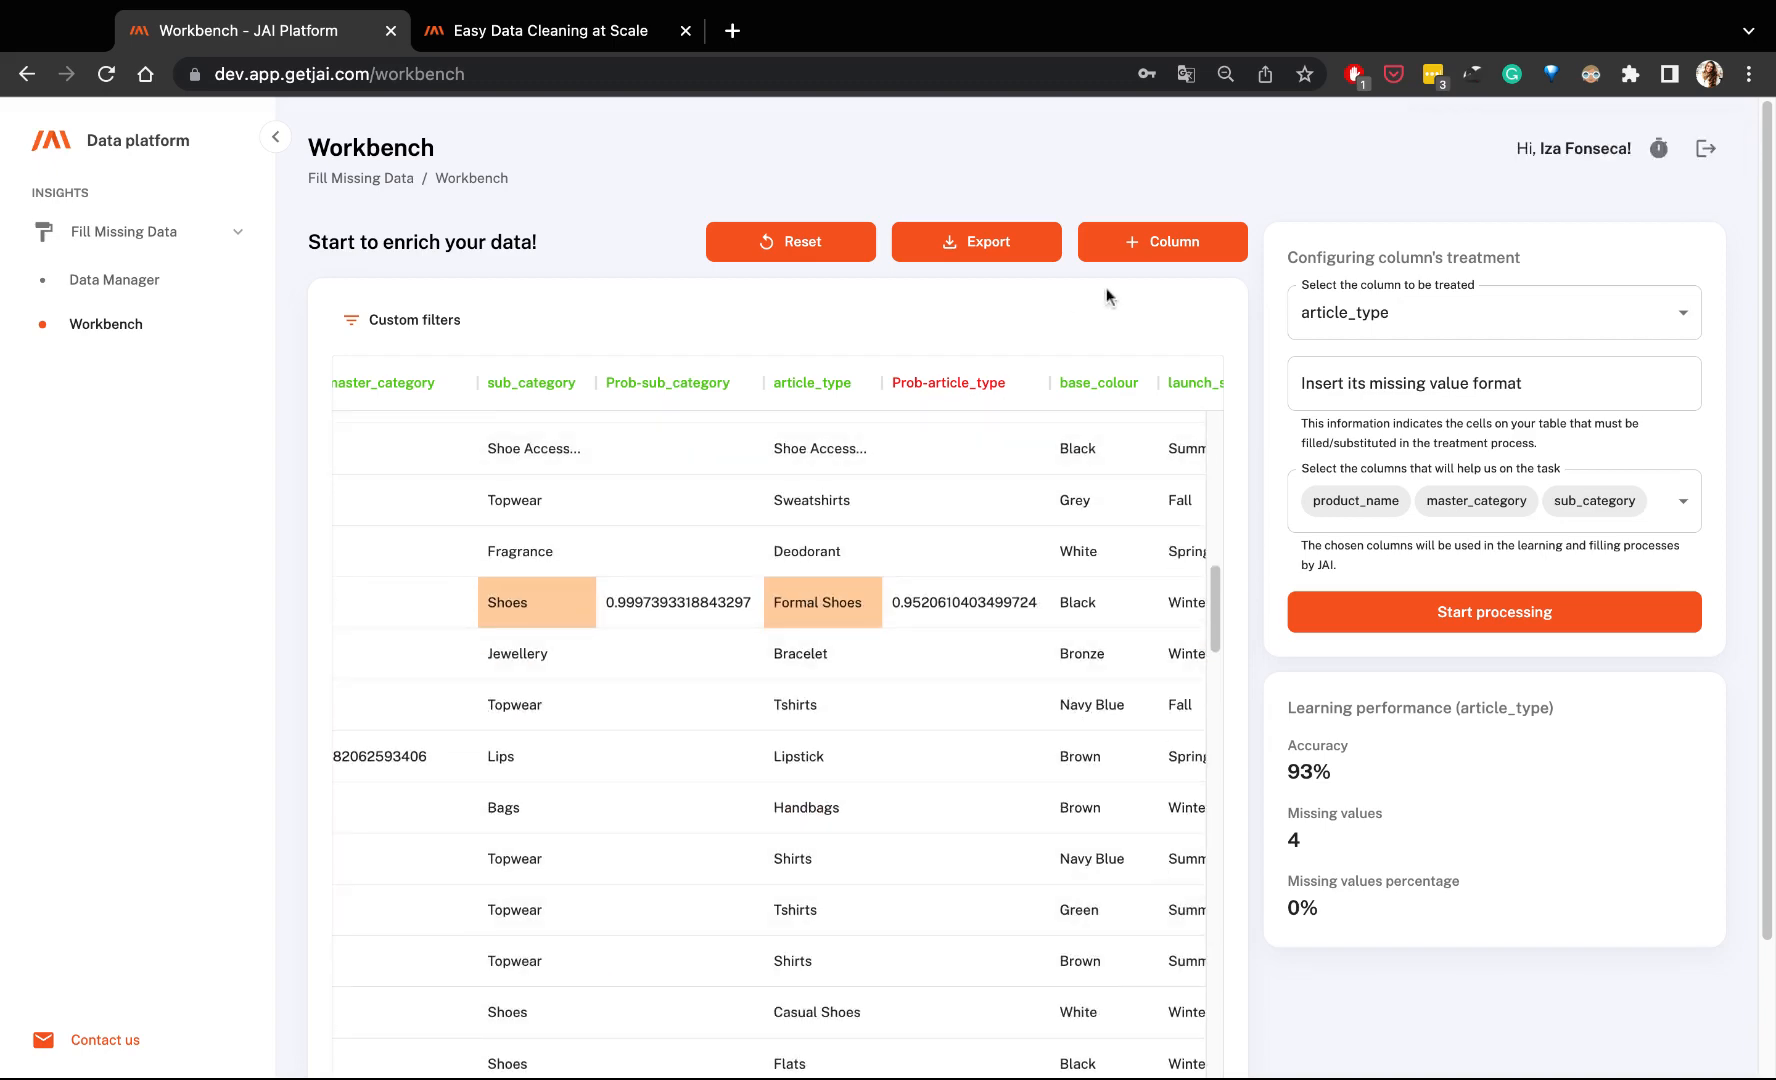
left_click(948, 235)
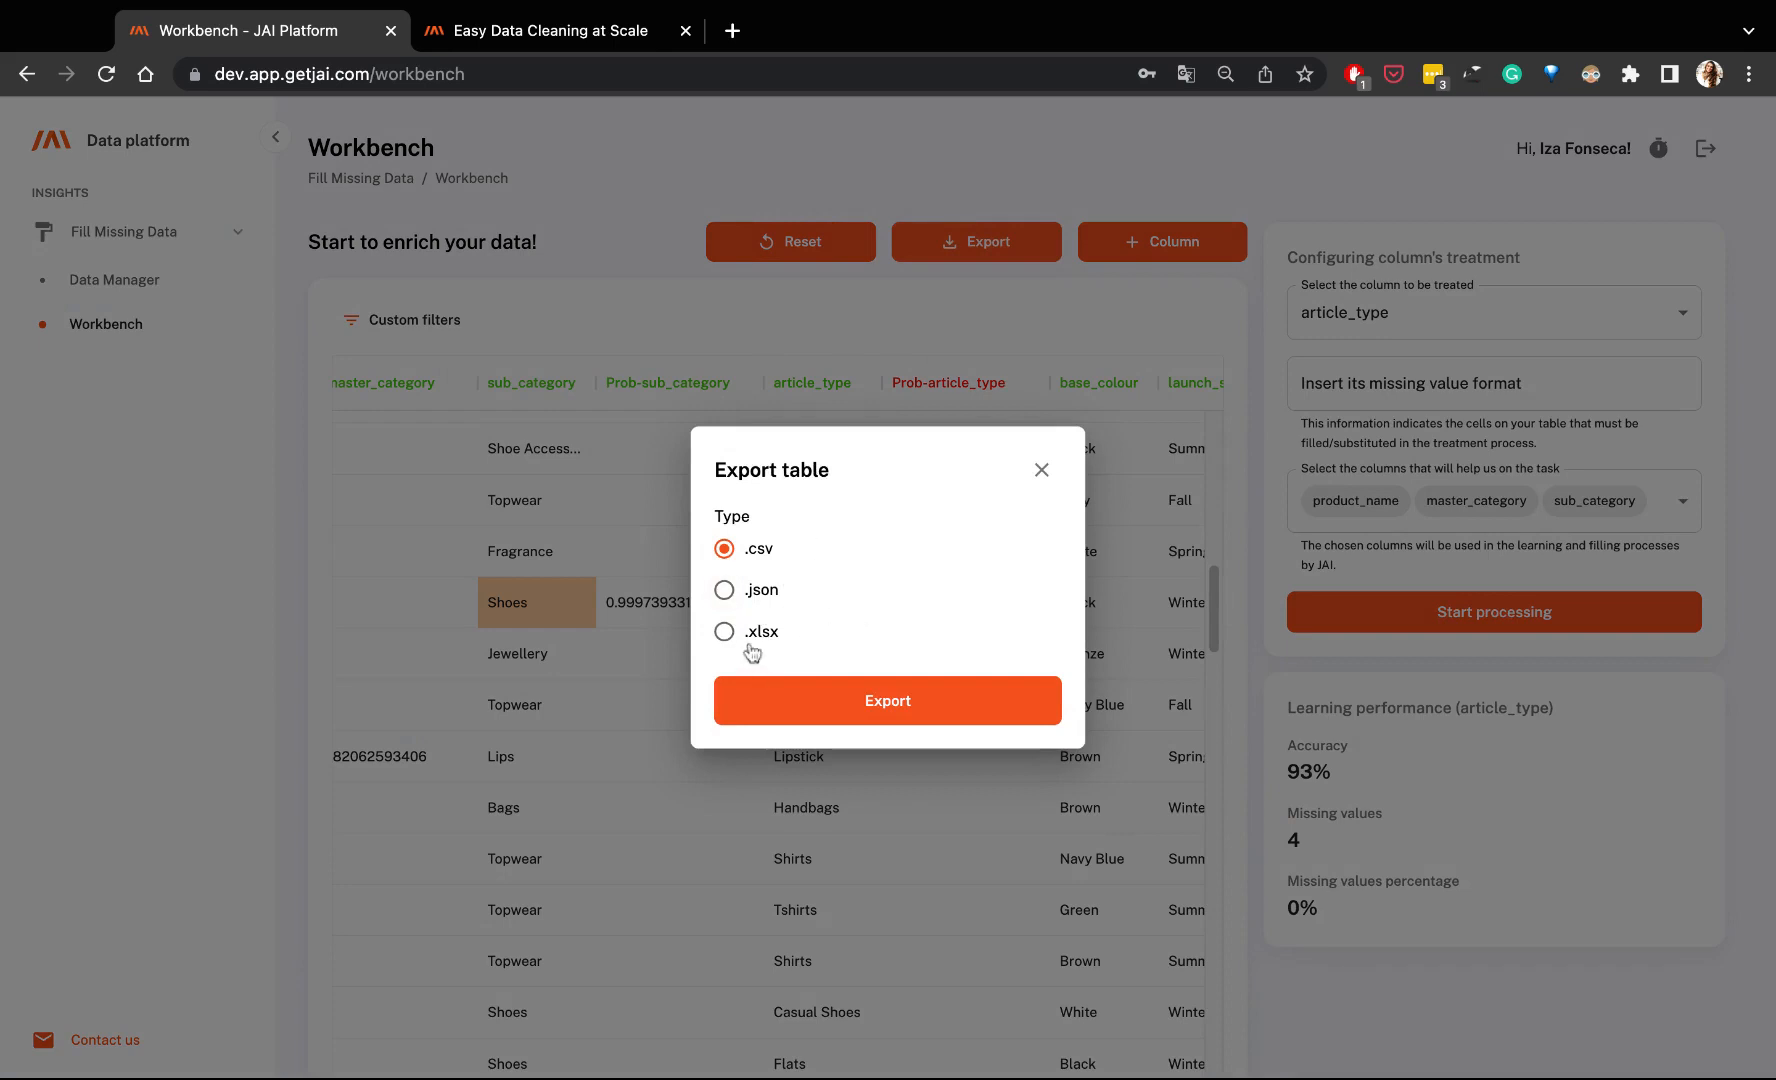
left_click(1044, 472)
Page through the table forward to rows 201–300 and return to rows 1–100
scroll(1150, 800, "down", 5)
scroll(1240, 920, "down", 2)
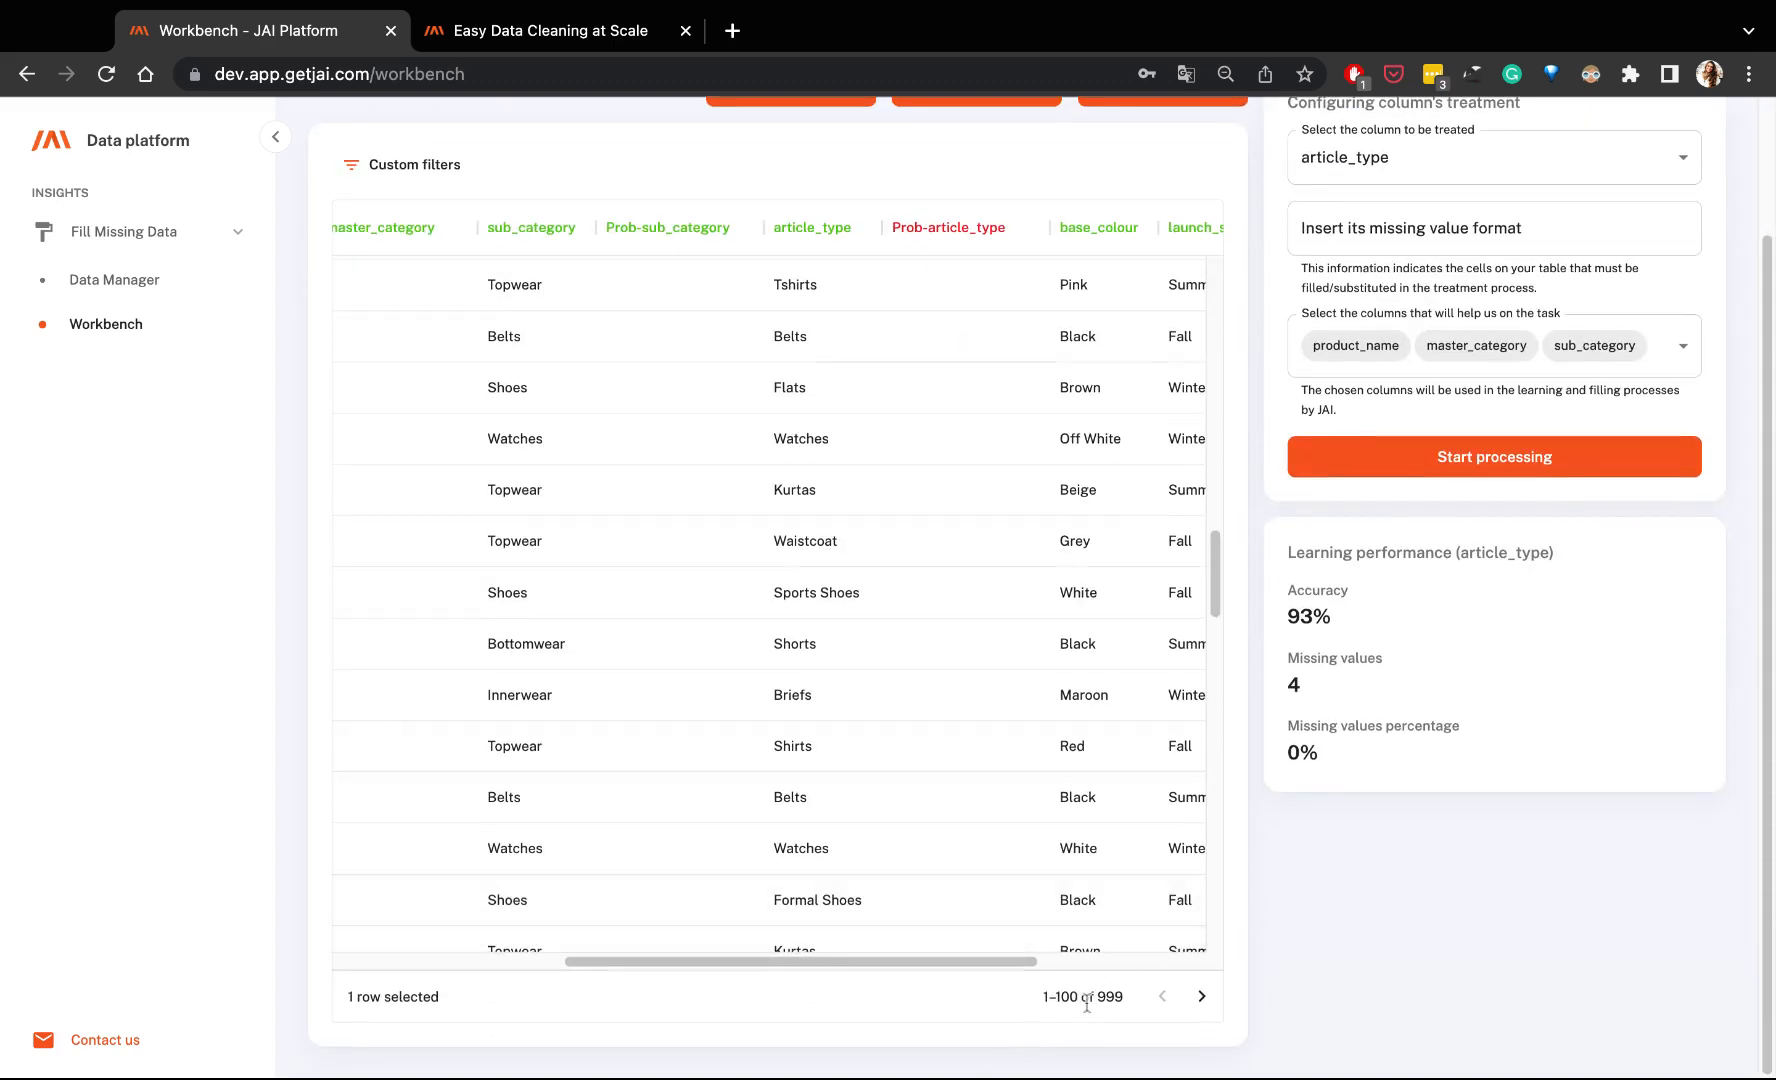
left_click(1202, 998)
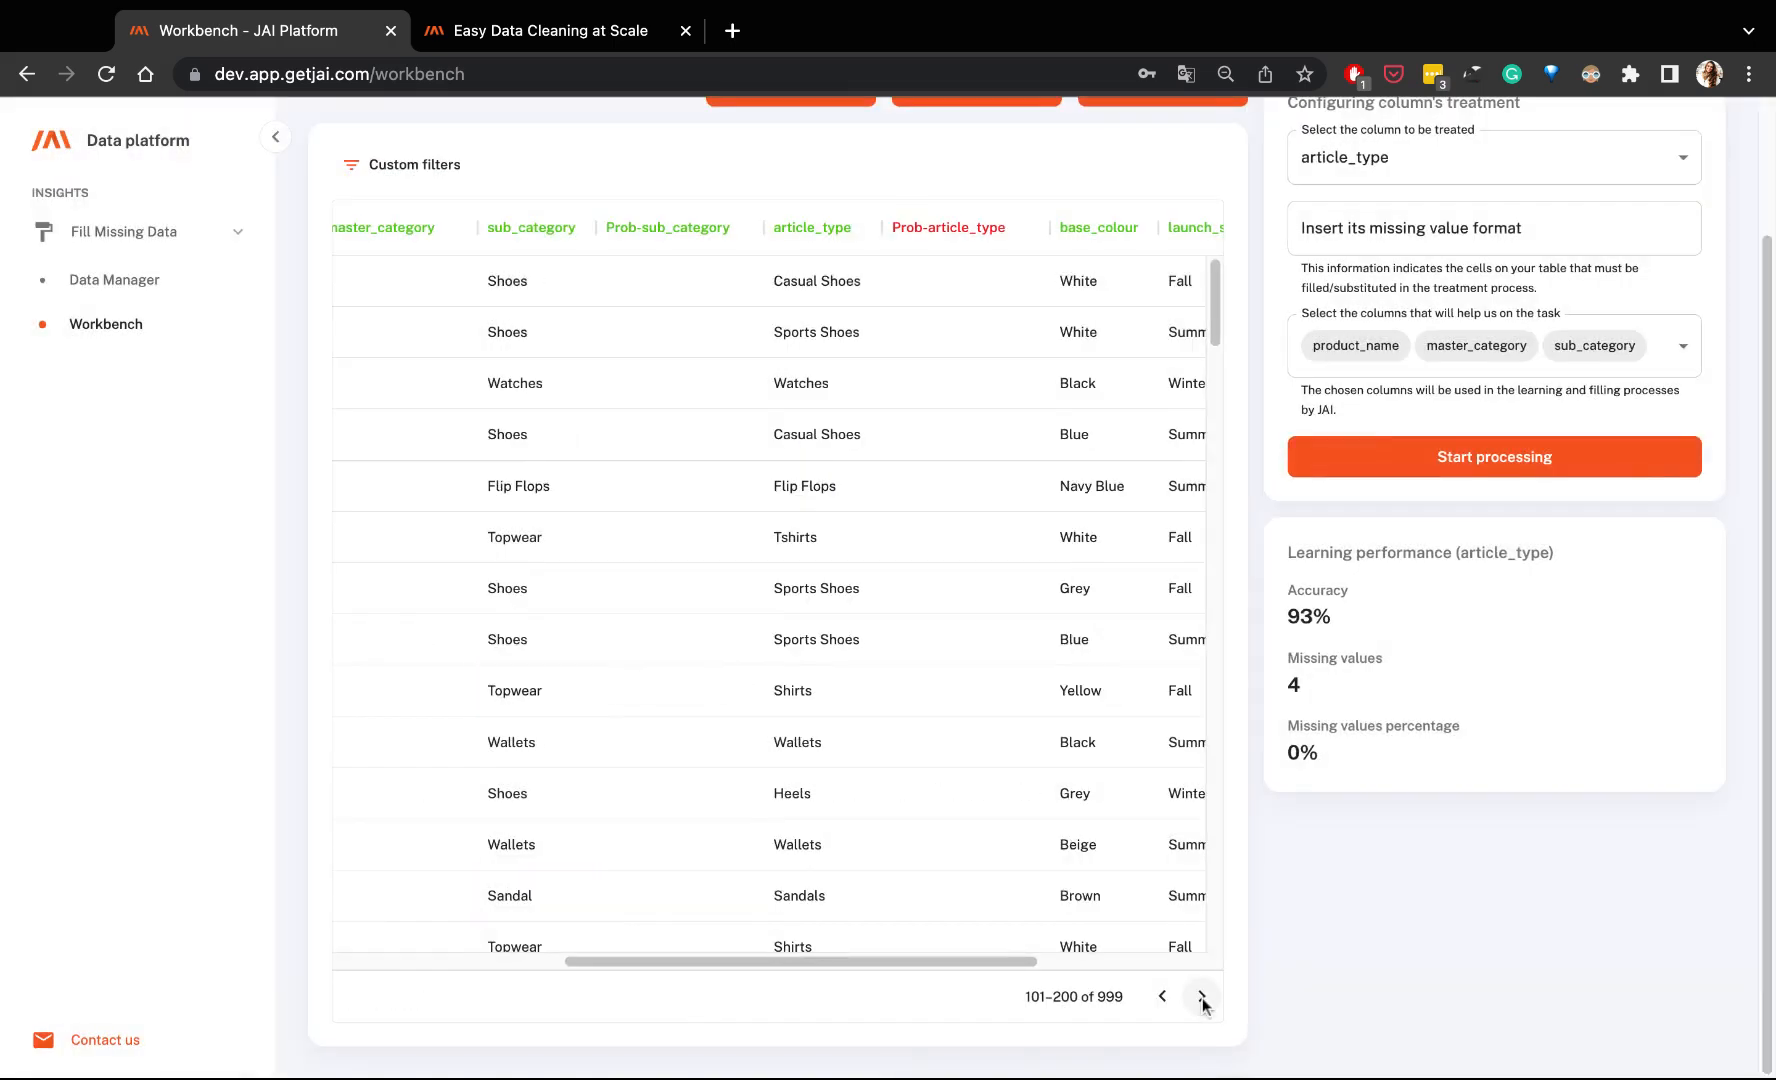
left_click(1202, 997)
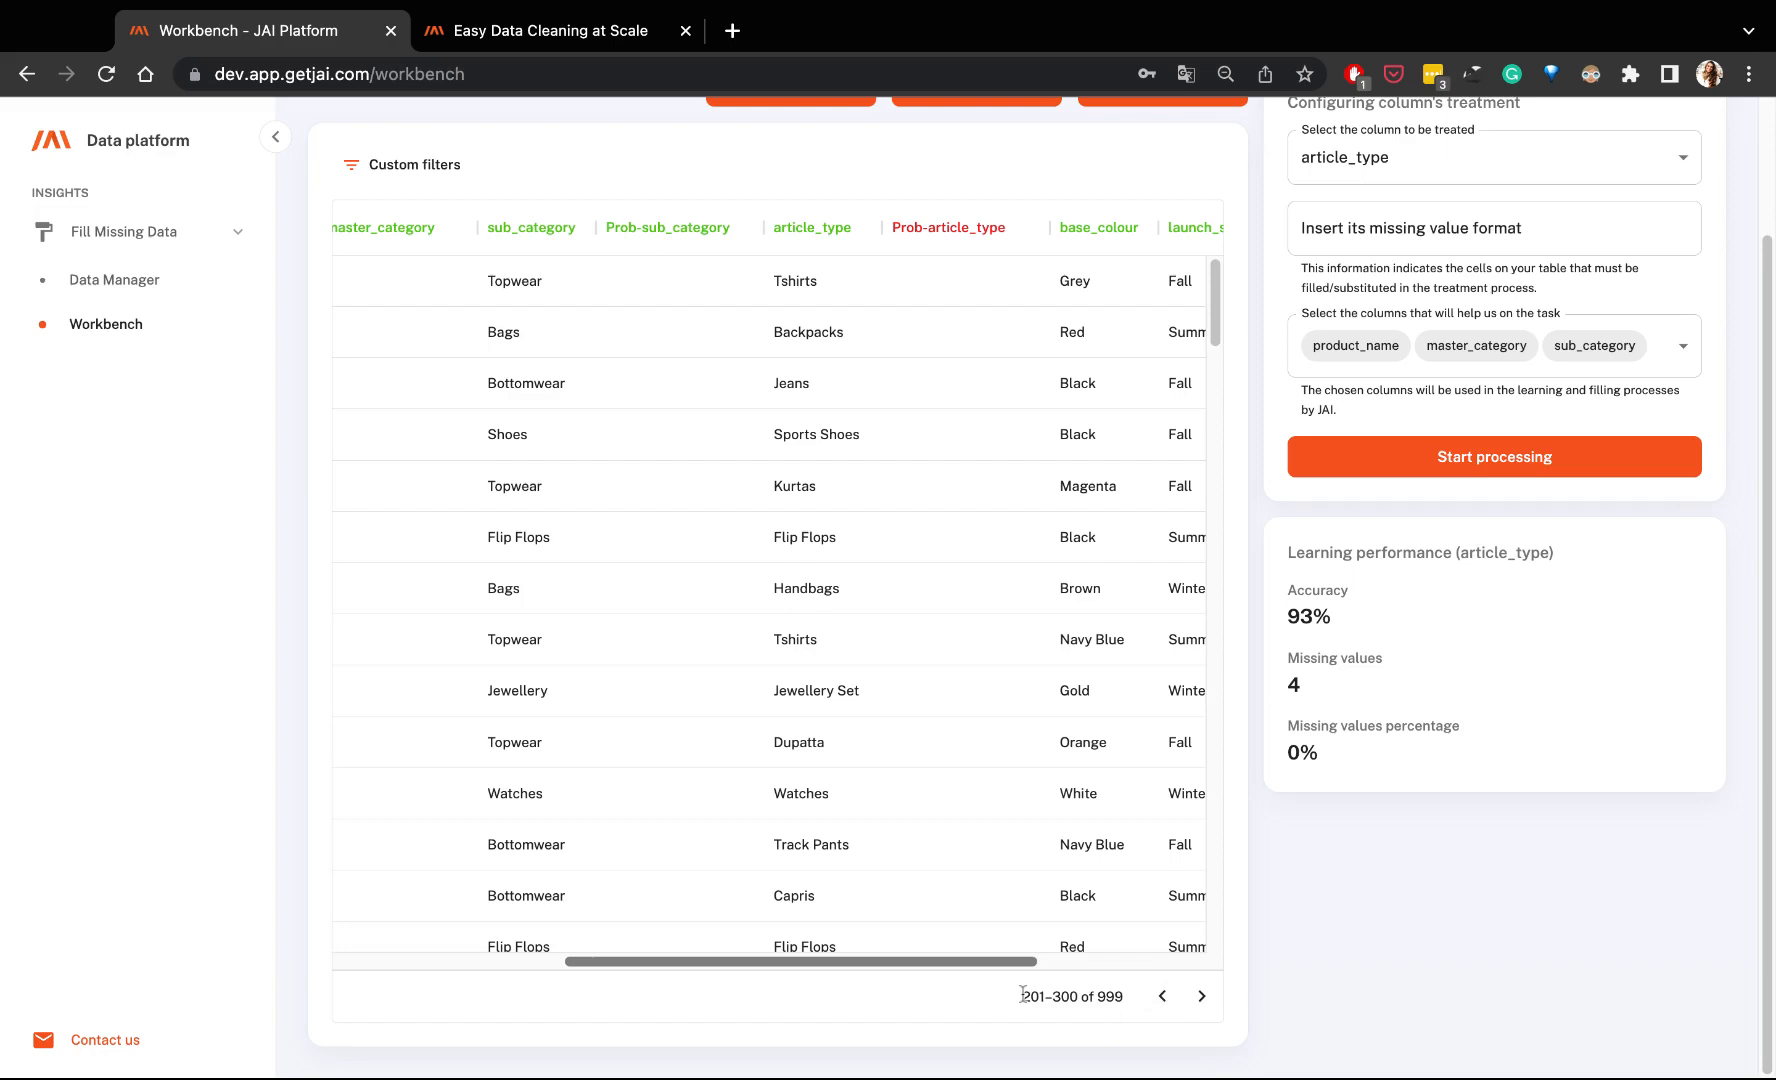
left_click_drag(1022, 994, 1083, 1000)
left_click(1166, 999)
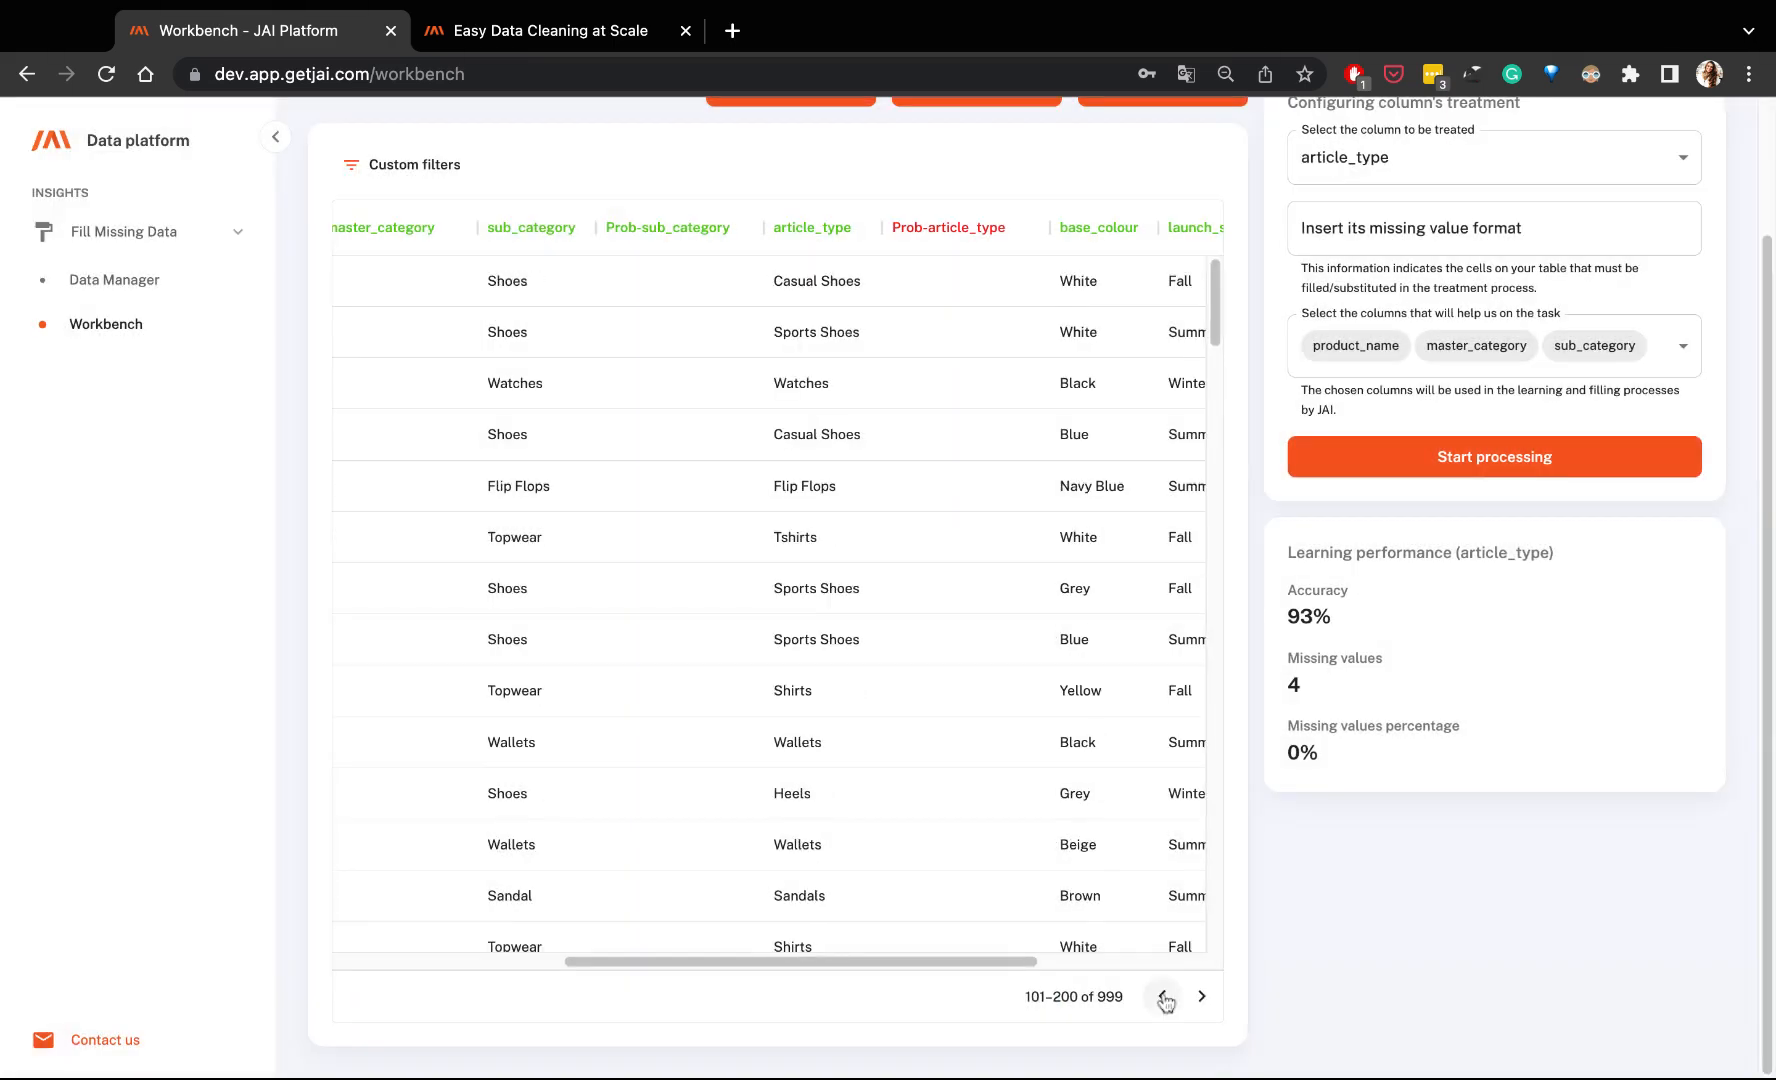
left_click(1166, 999)
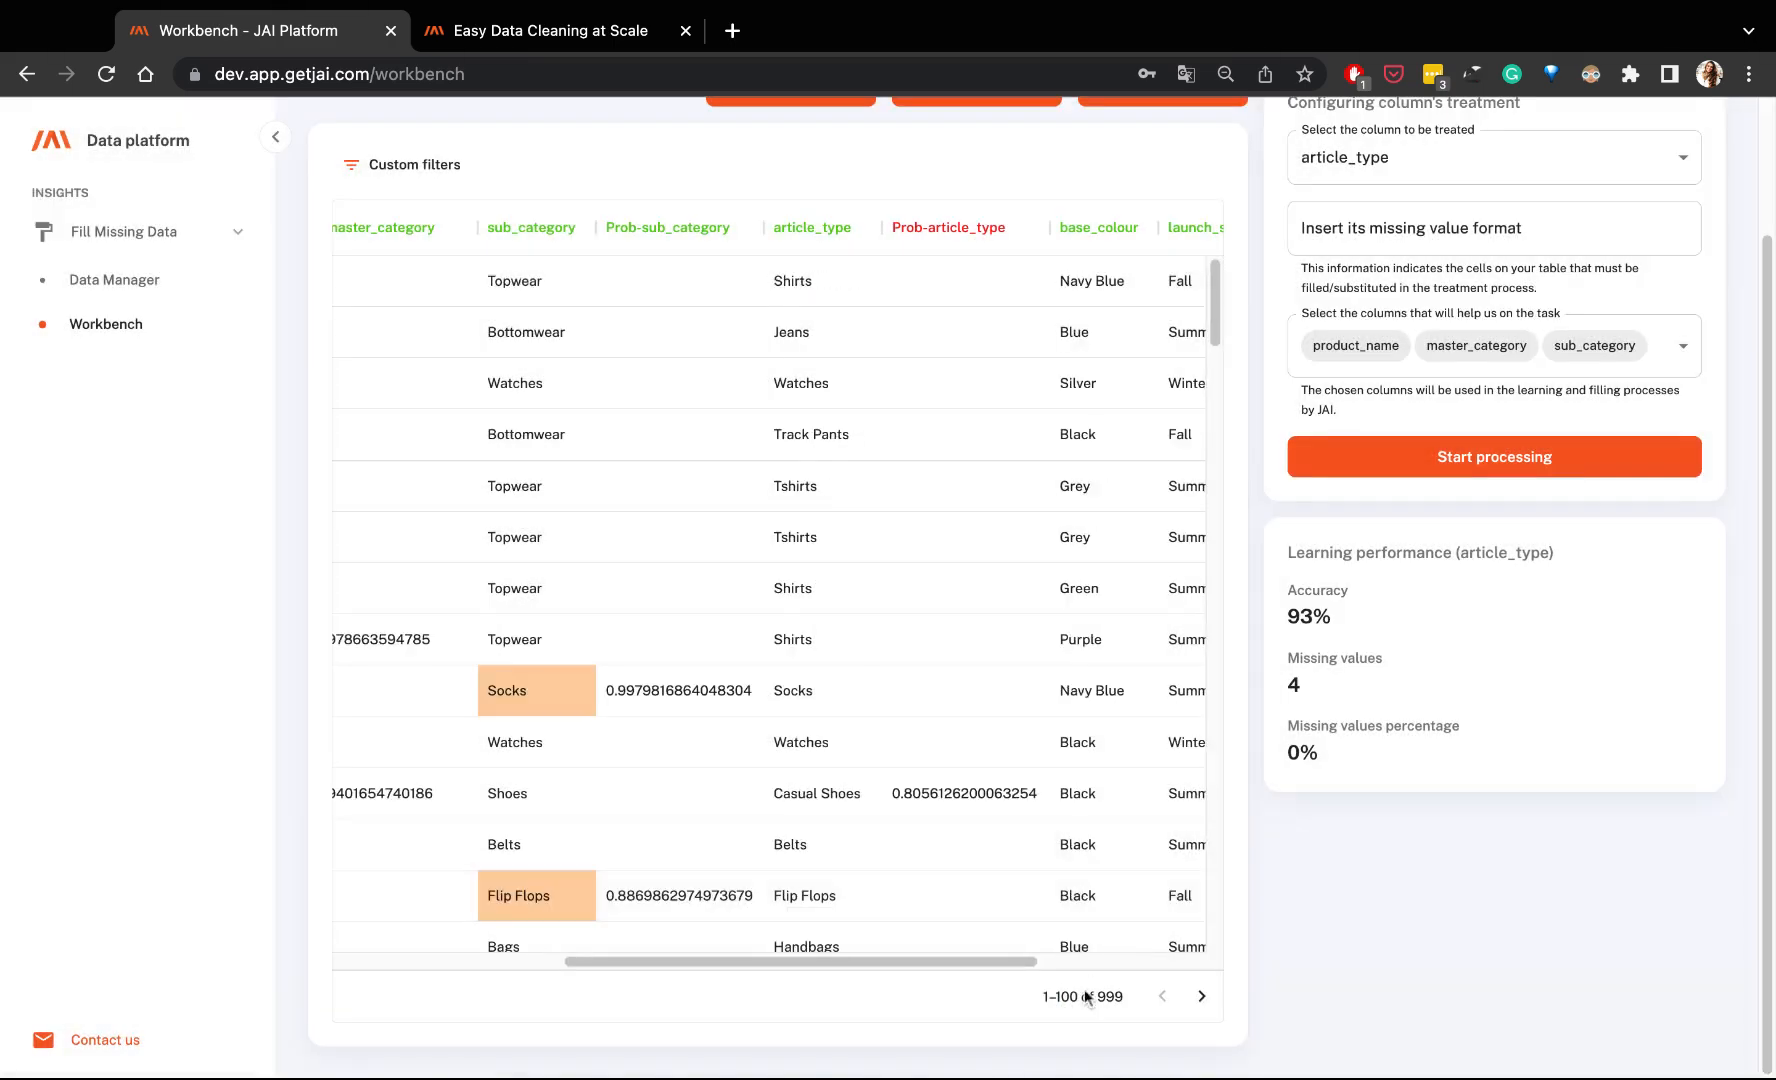
Look across the columns of rows 1–100 from gender_class back to product_id
scroll(773, 965, "right", 5)
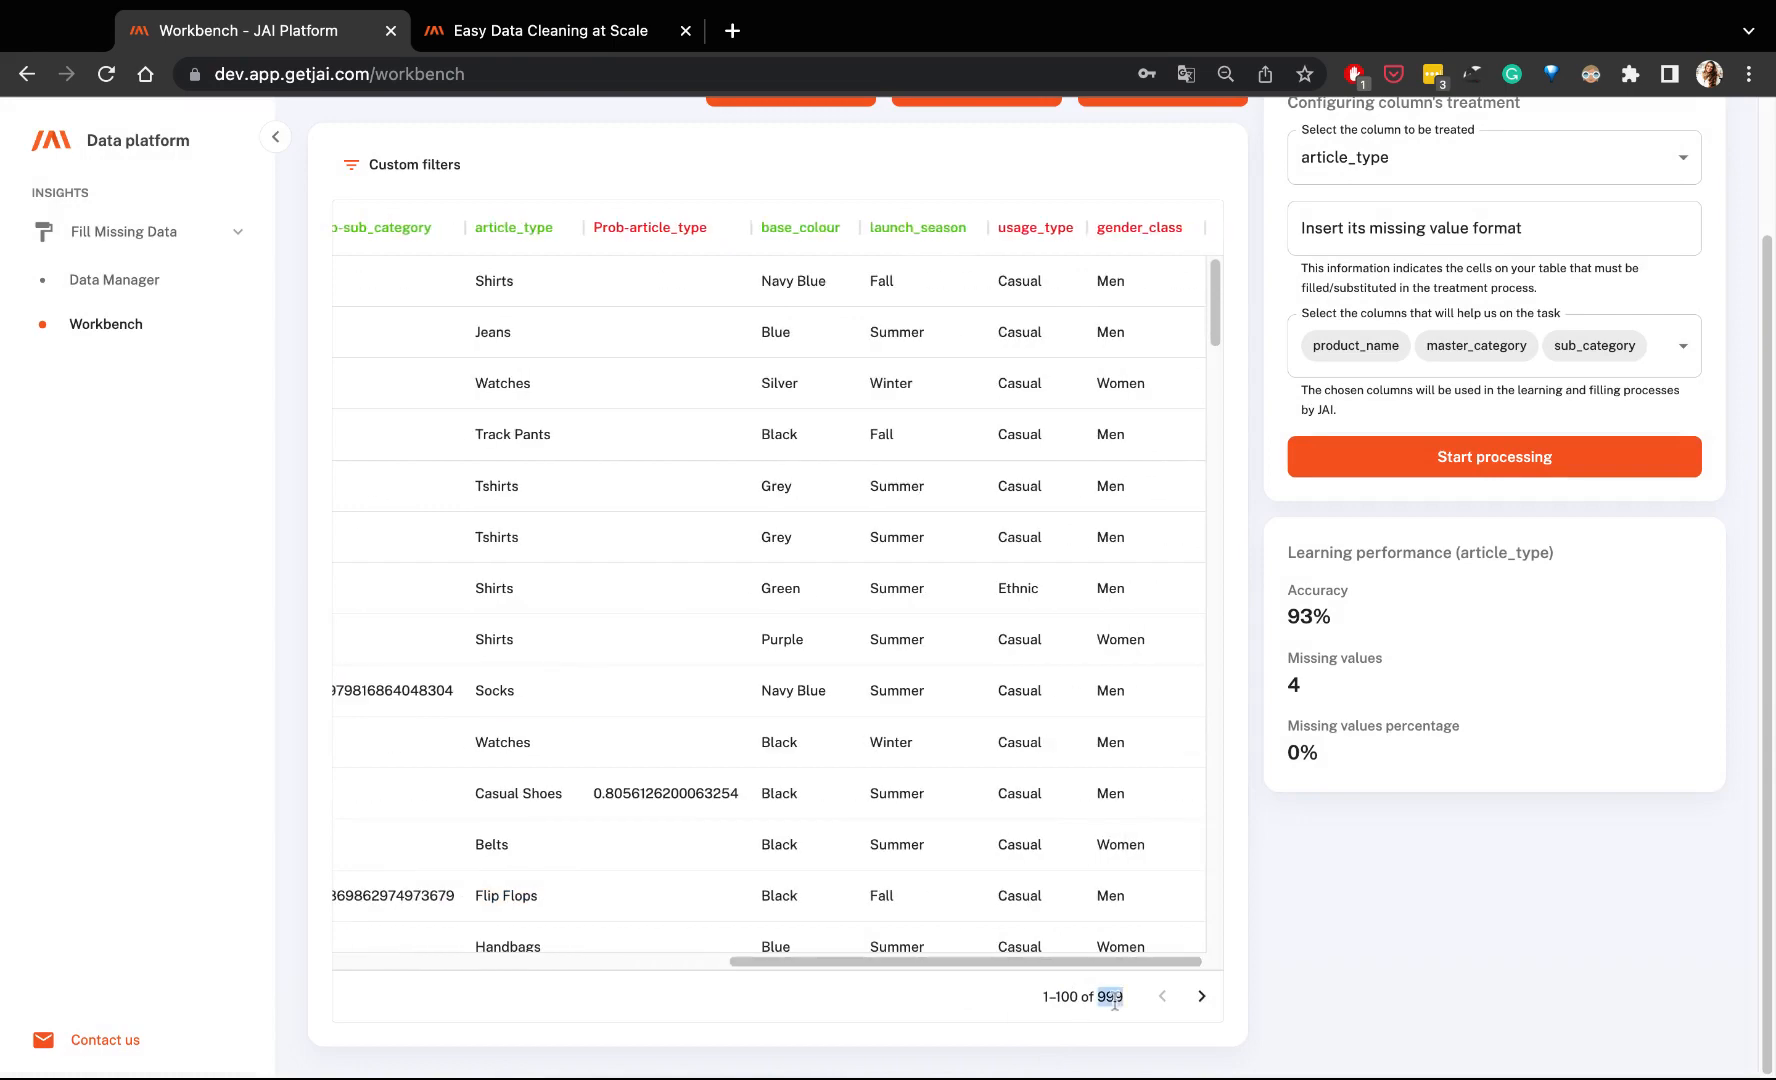
left_click_drag(1147, 964, 752, 964)
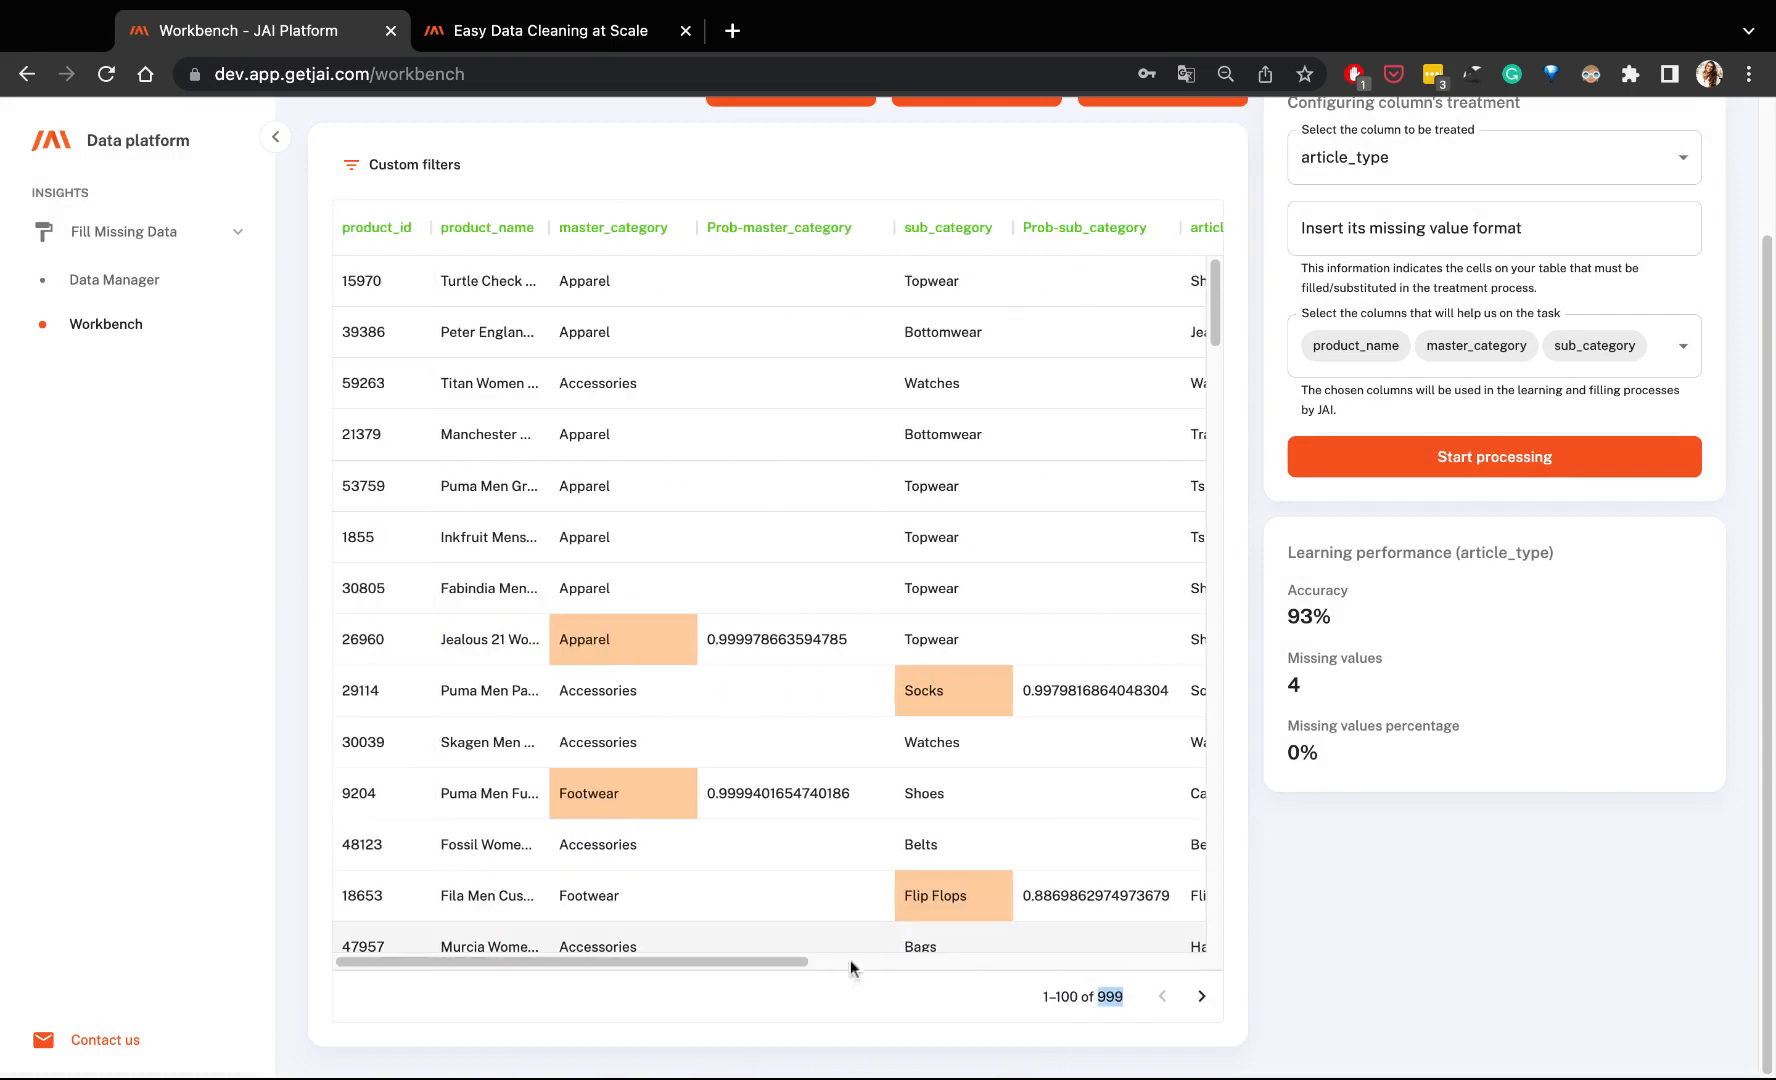
left_click(1127, 1010)
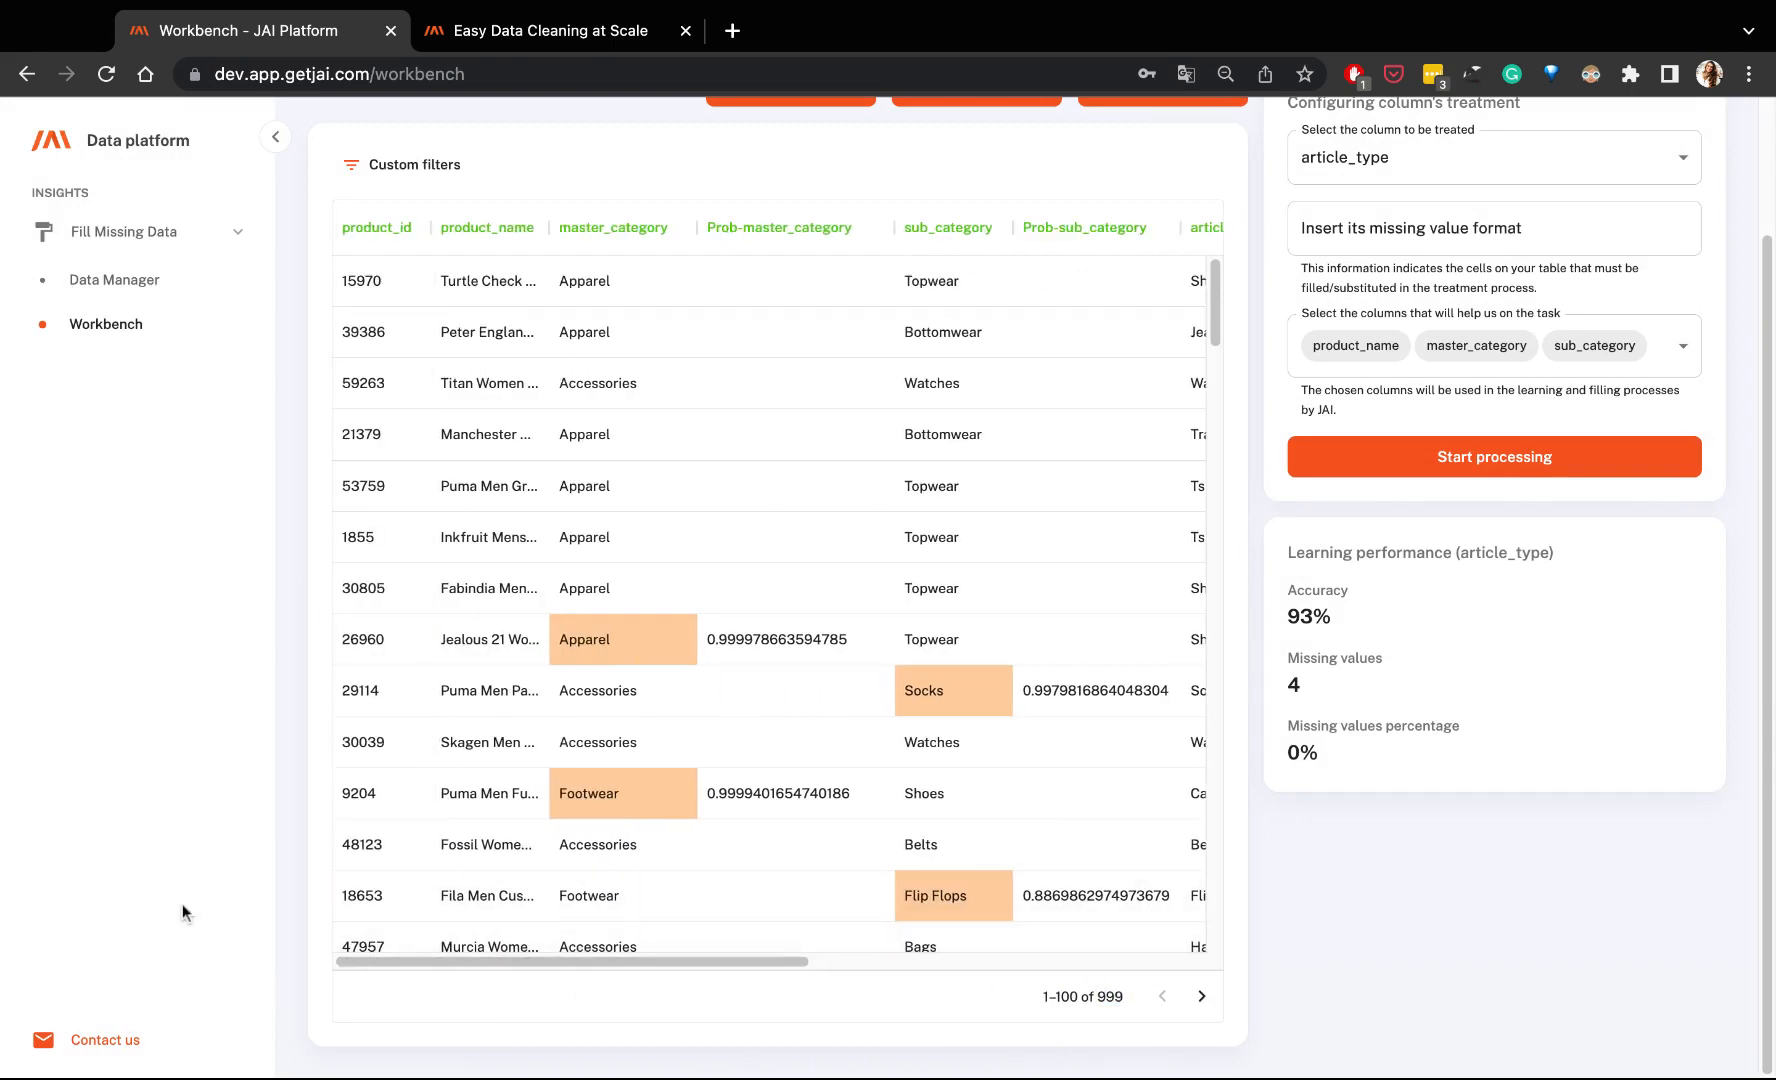
View the available support and social network contact options, and return to the start of the workbench
left_click(82, 1042)
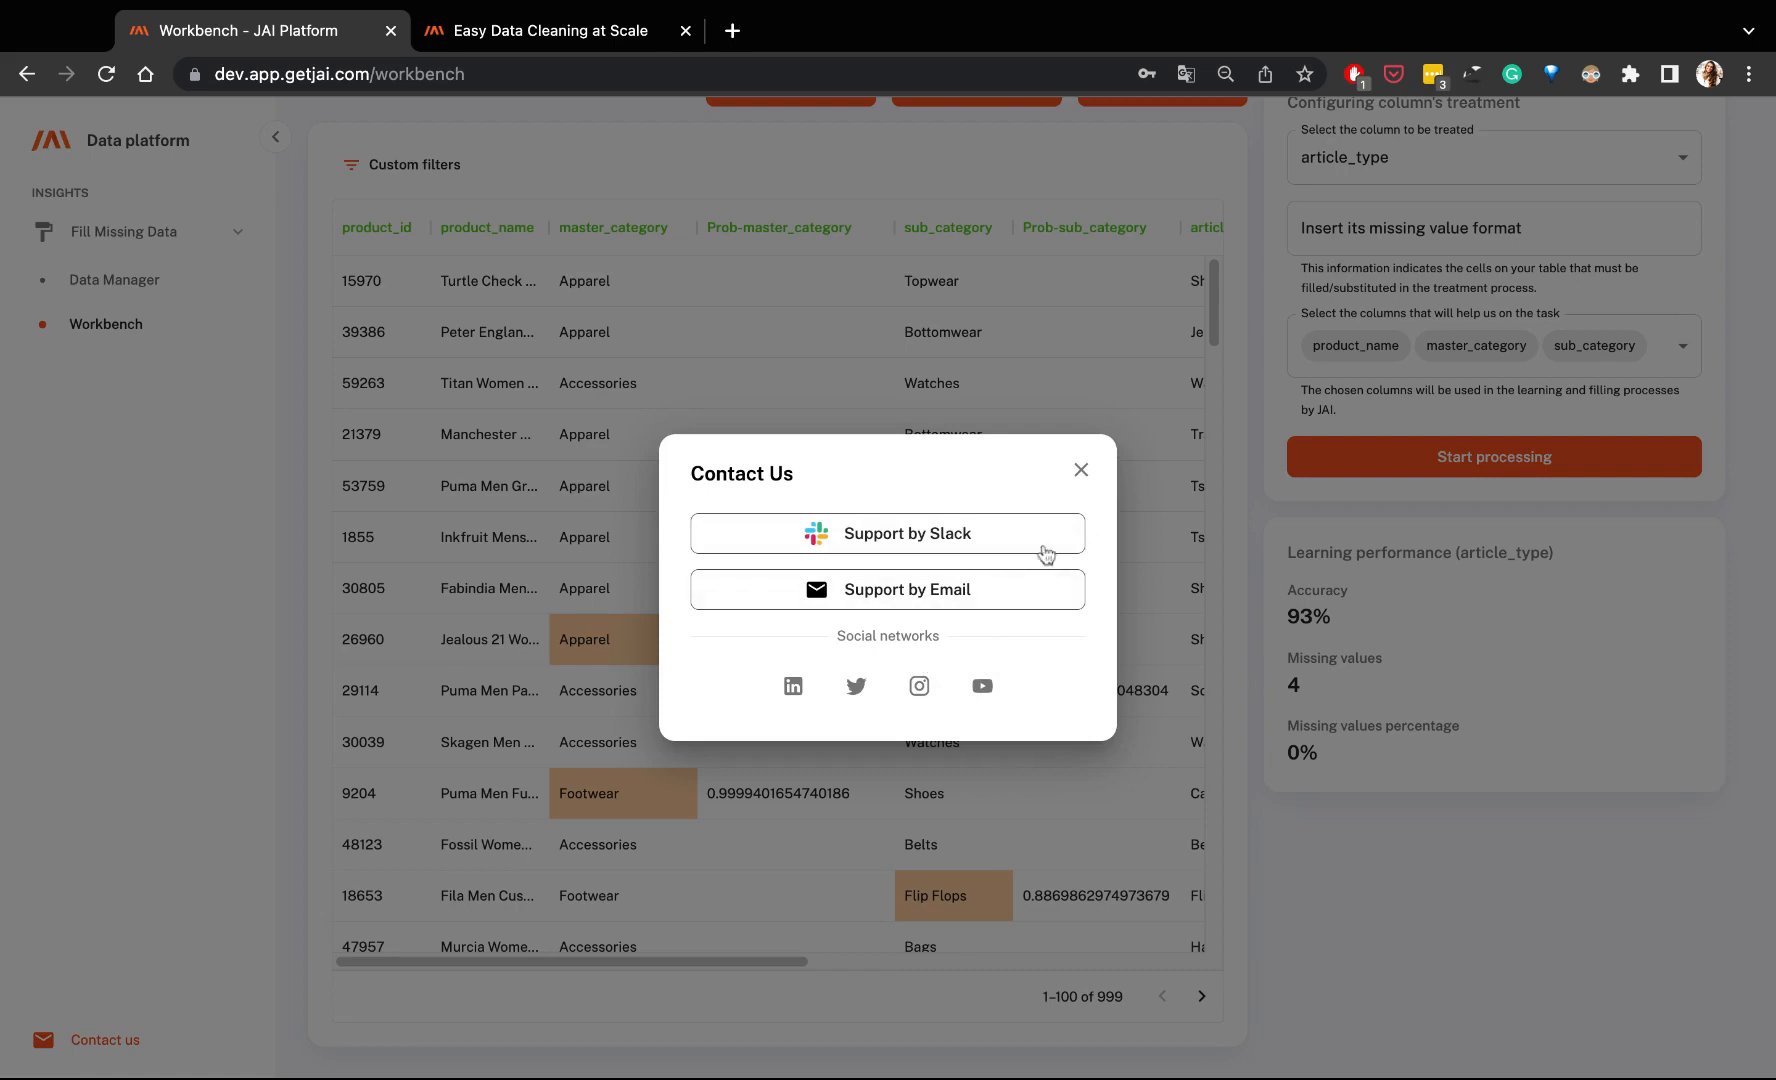
left_click(1080, 469)
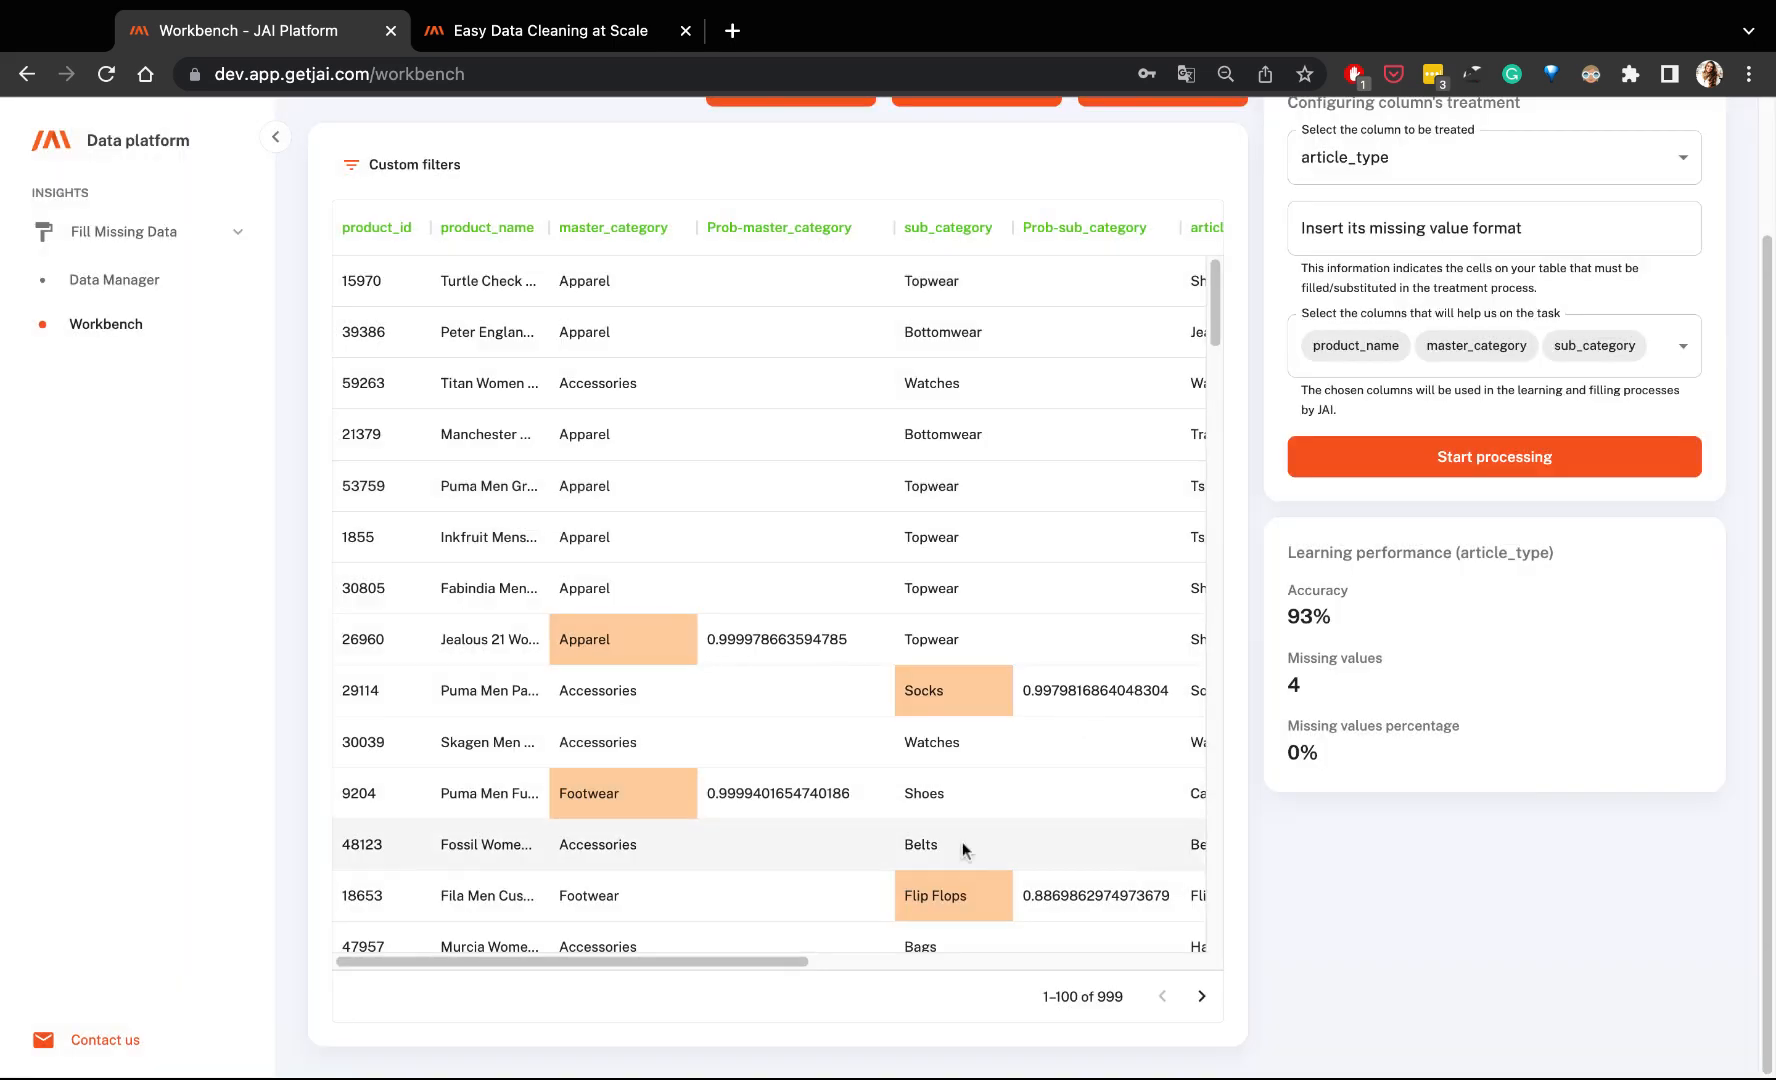
scroll(1333, 902, "up", 3)
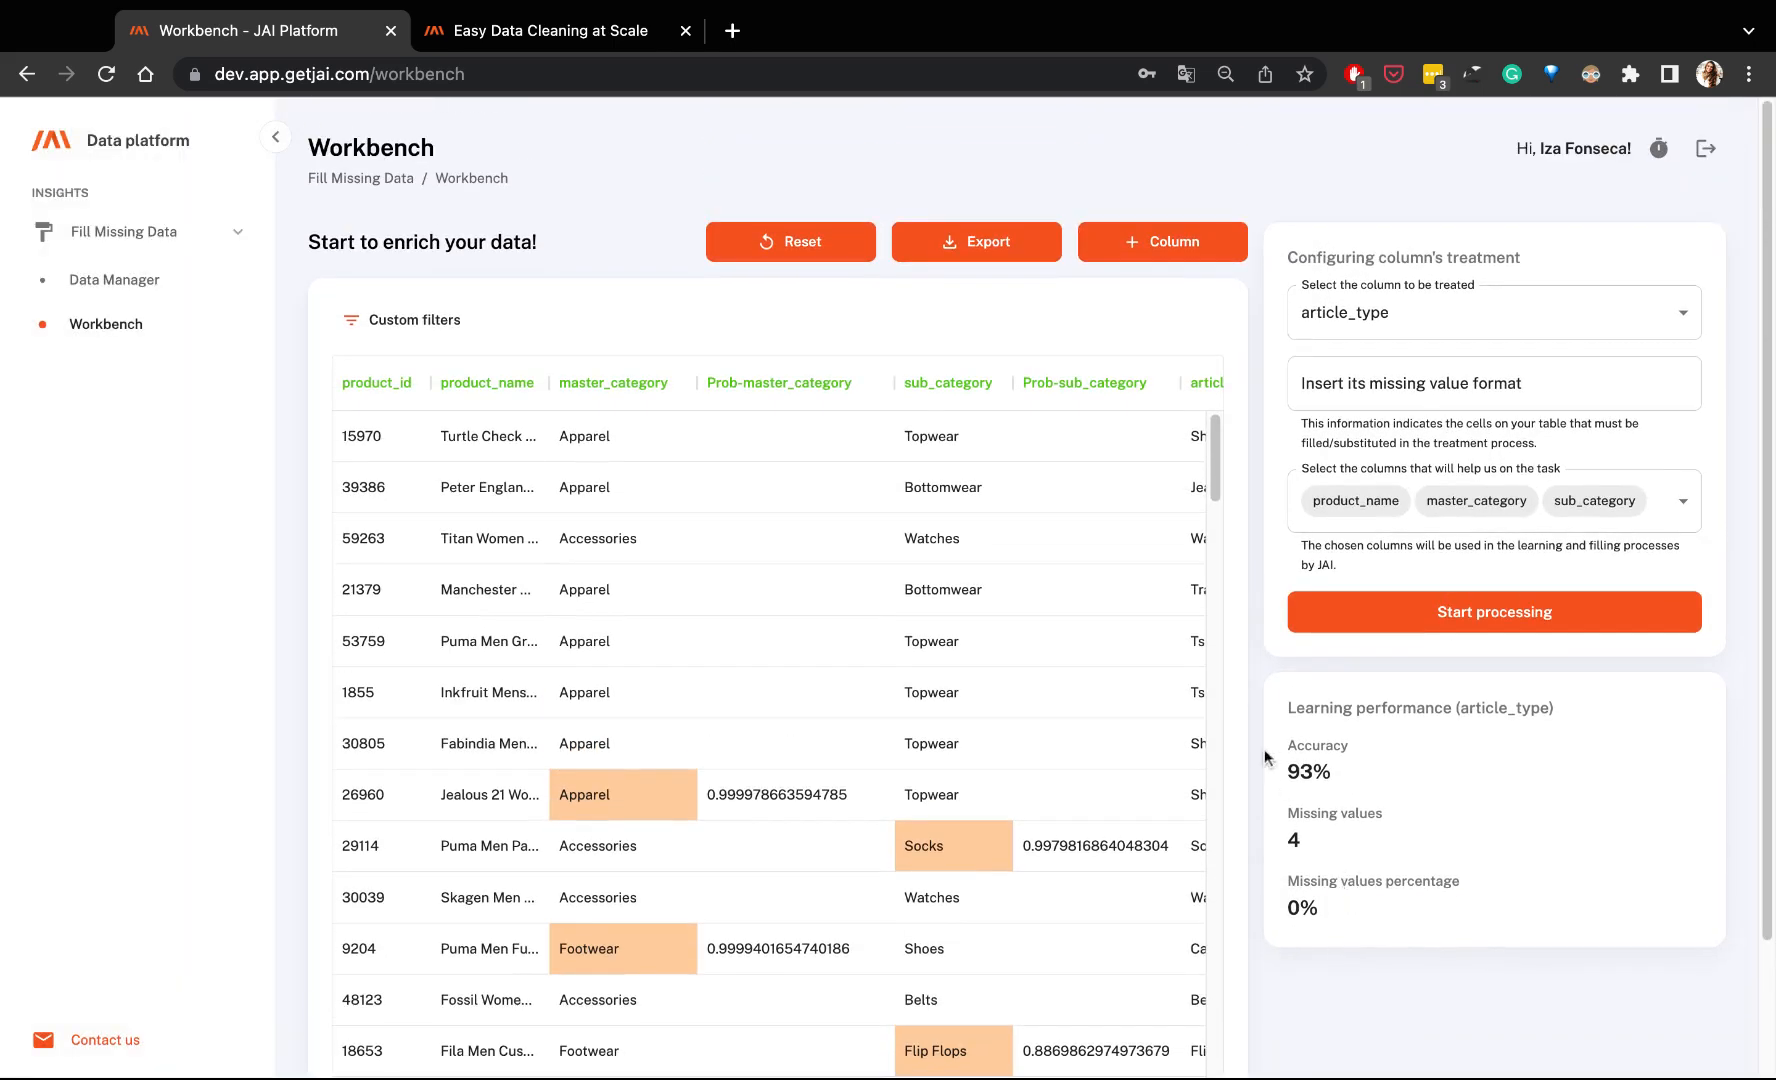